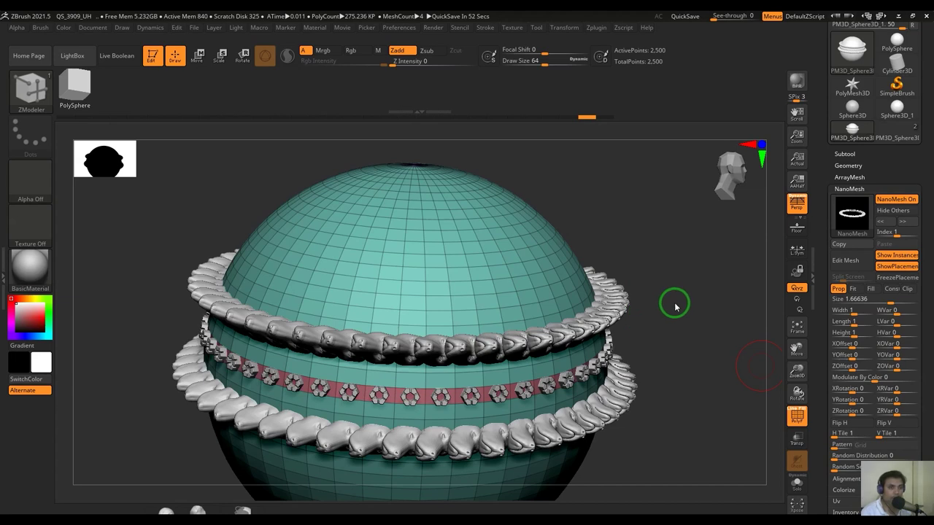
pyautogui.moveTo(704, 332); pyautogui.dragTo(701, 301)
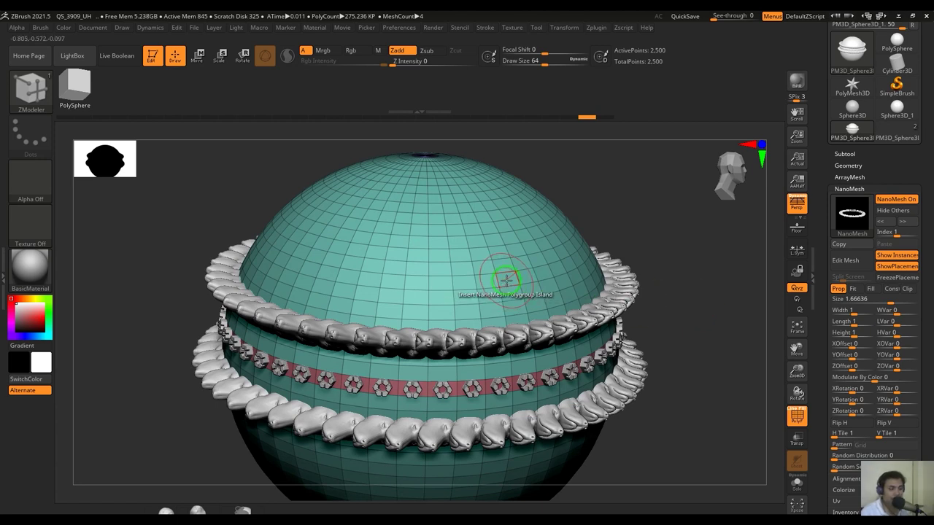
pyautogui.moveTo(506, 279); pyautogui.dragTo(545, 273)
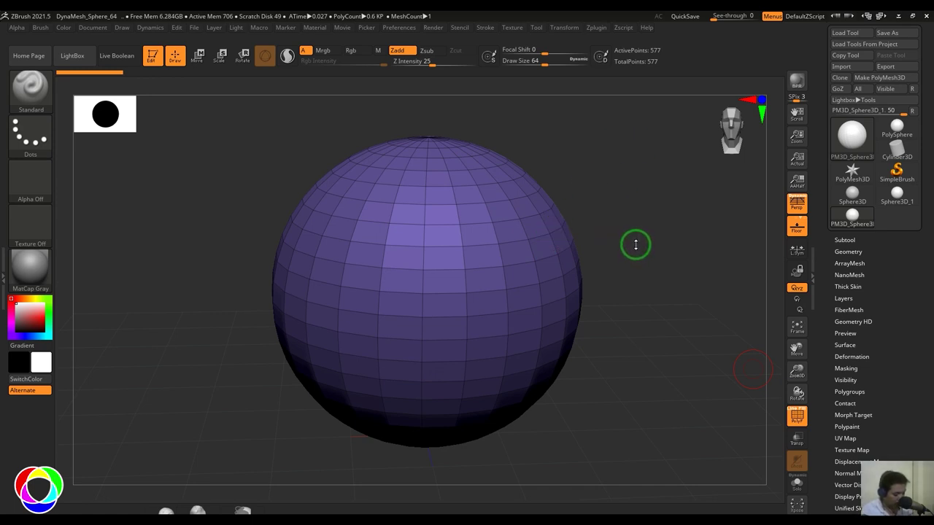
# Select the ZModeler brush and set its polygon action to Insert NanoMesh.
pyautogui.press('b')
pyautogui.press('z')
pyautogui.press('m')
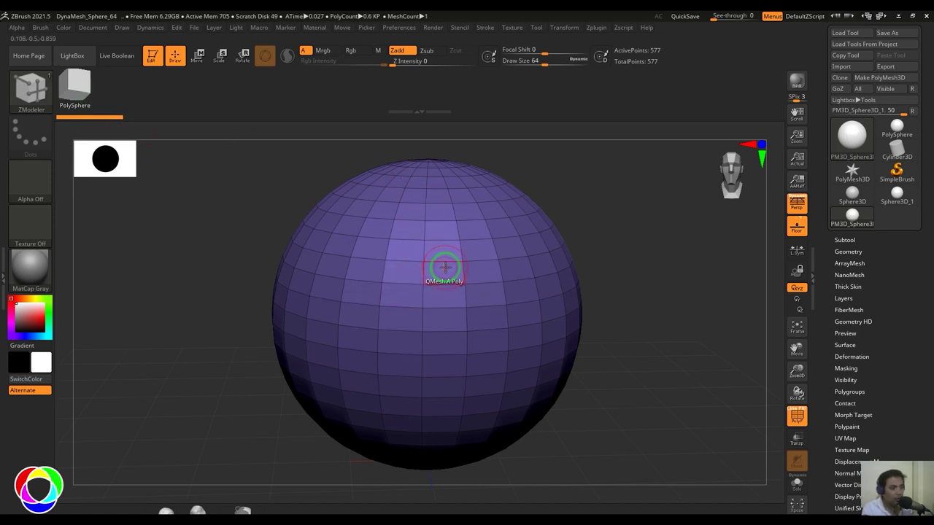
pyautogui.press('space')
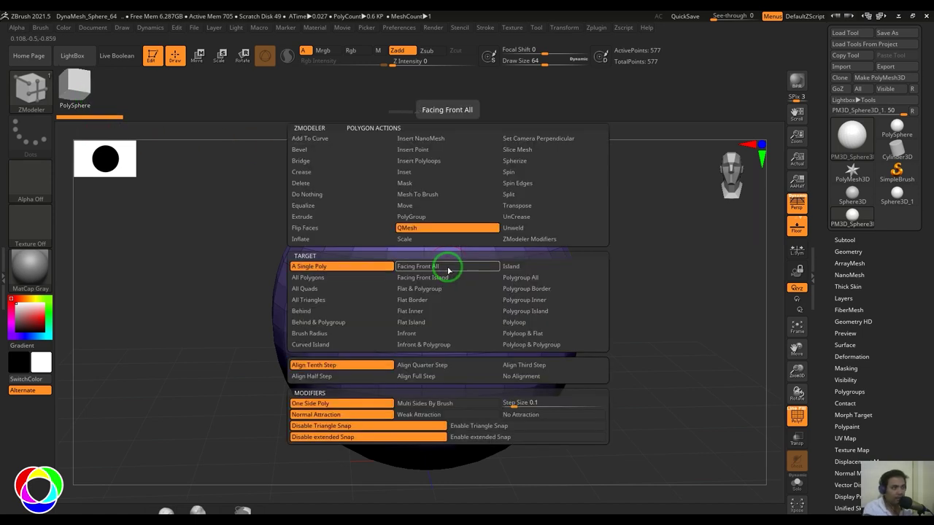
pyautogui.click(447, 140)
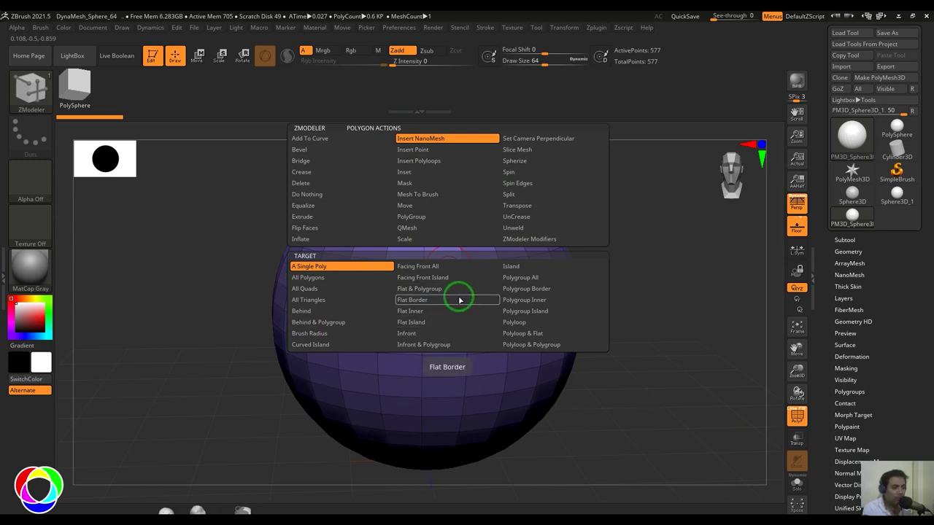
pyautogui.press('space')
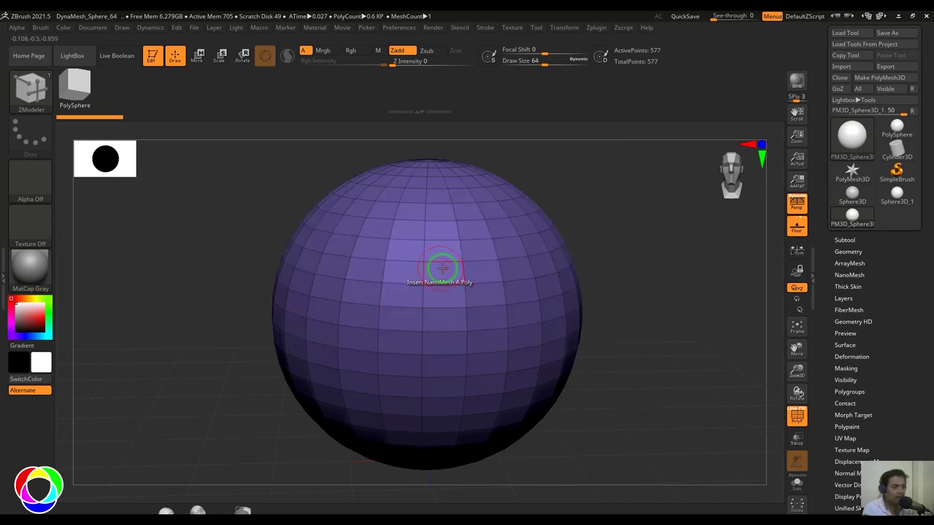
# Try inserting the PolySphere cube as a NanoMesh on a single polygon of the sphere and undo it.
pyautogui.moveTo(443, 269); pyautogui.dragTo(463, 284)
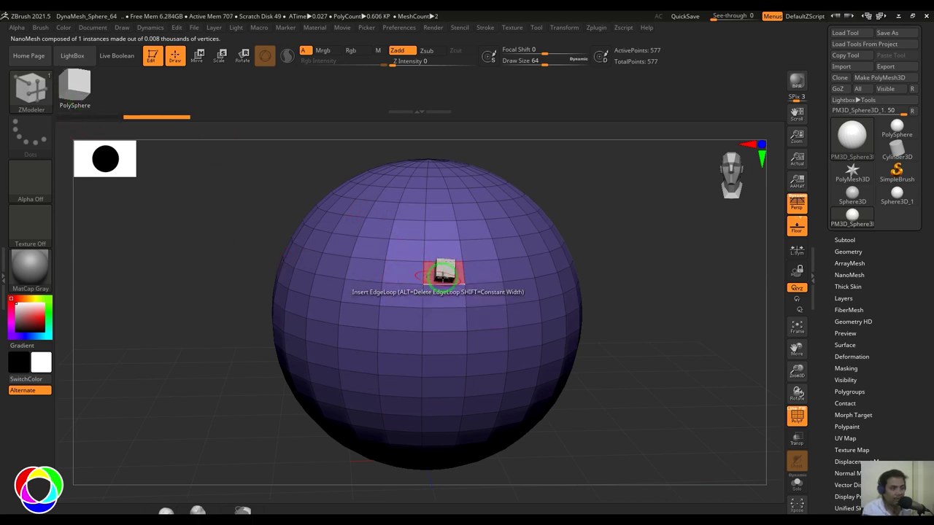
pyautogui.hotkey('ctrl', 'z')
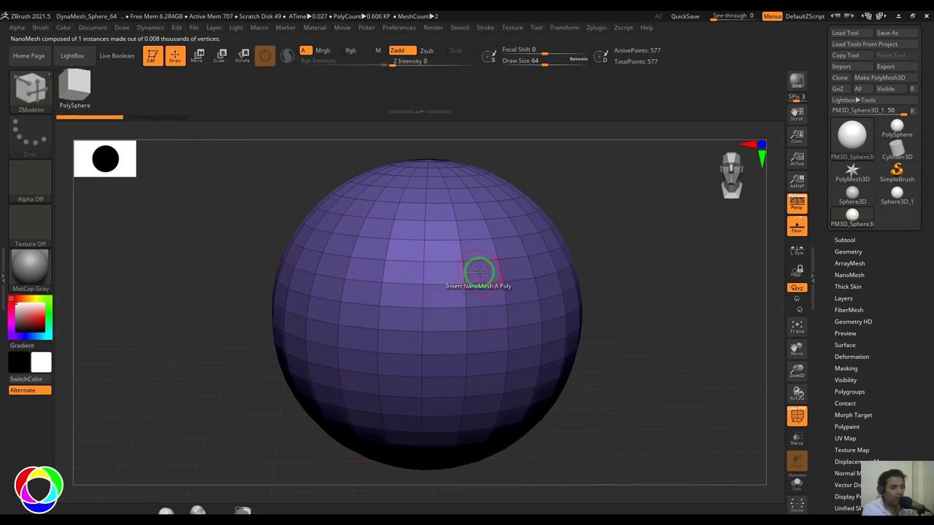
# Change the Insert NanoMesh target to Polyloop and insert cubes along a horizontal polygon loop above the sphere's middle.
pyautogui.press('space')
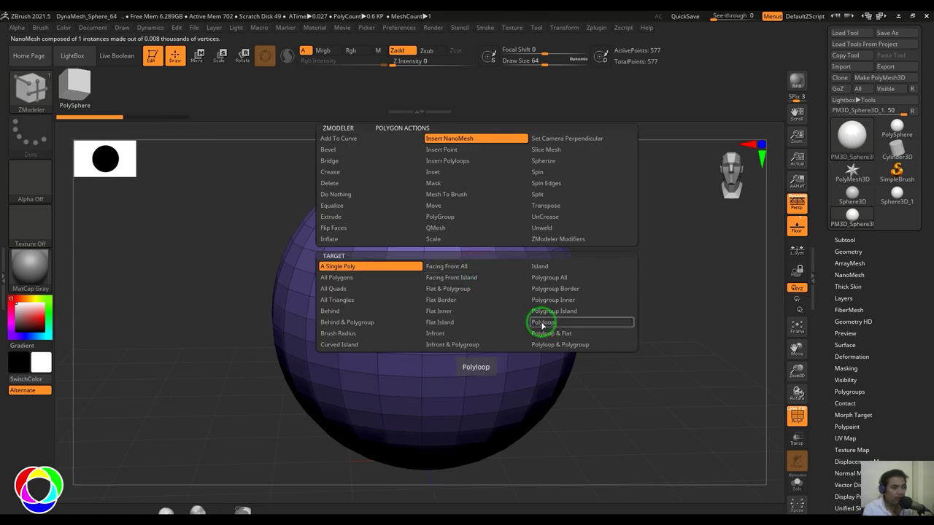
pyautogui.click(541, 323)
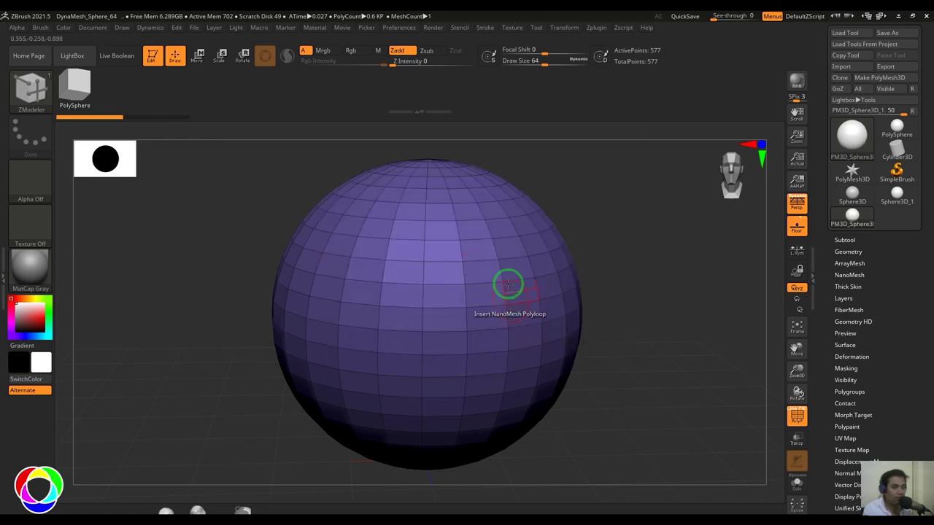
pyautogui.moveTo(484, 271); pyautogui.dragTo(486, 298)
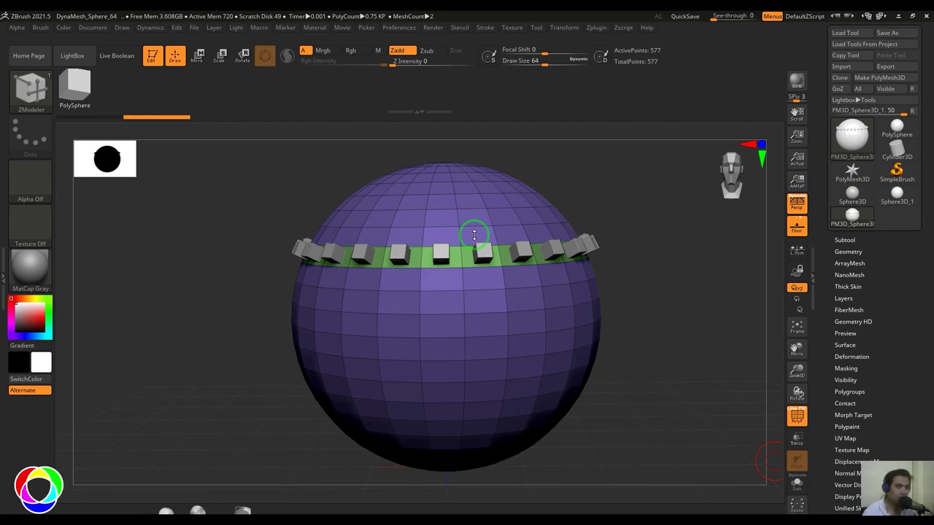
# Switch to the PolyMesh3D star and append it to the current ZModeler brush as an InsertMesh.
pyautogui.click(854, 178)
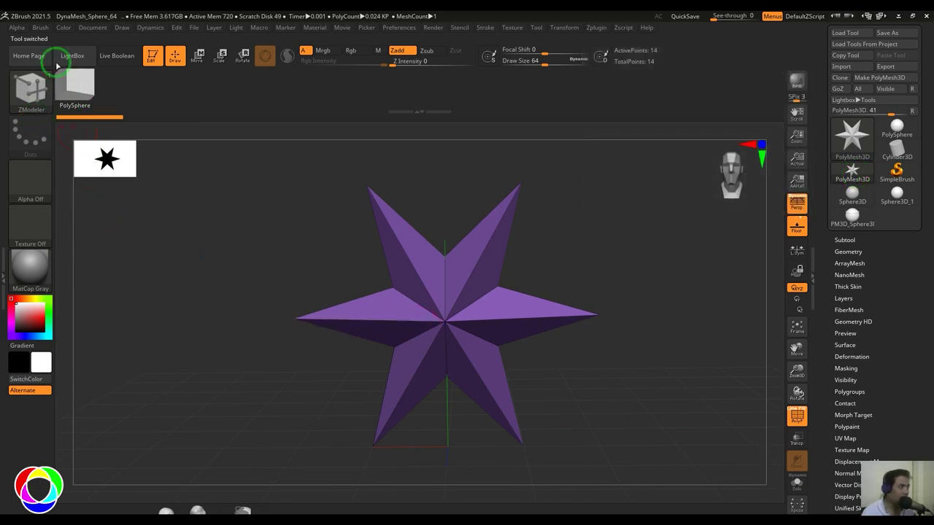
pyautogui.click(40, 28)
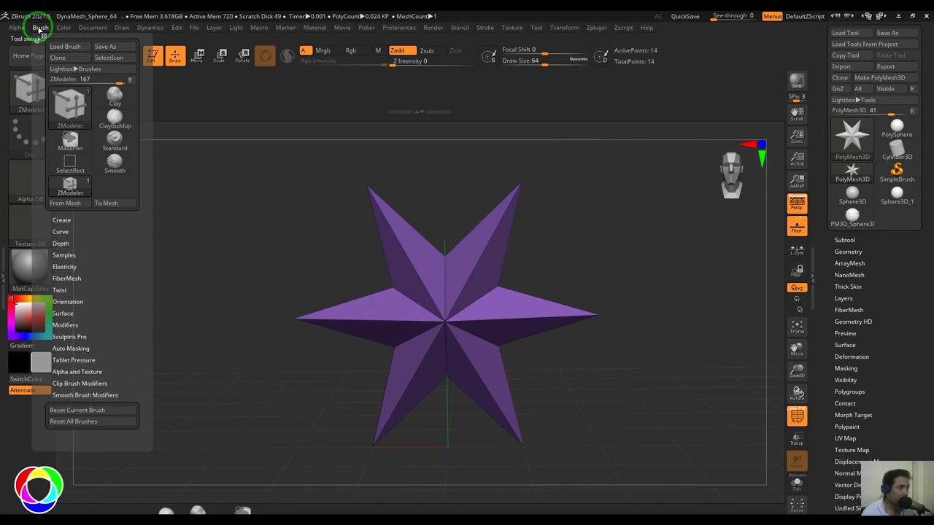
pyautogui.click(62, 220)
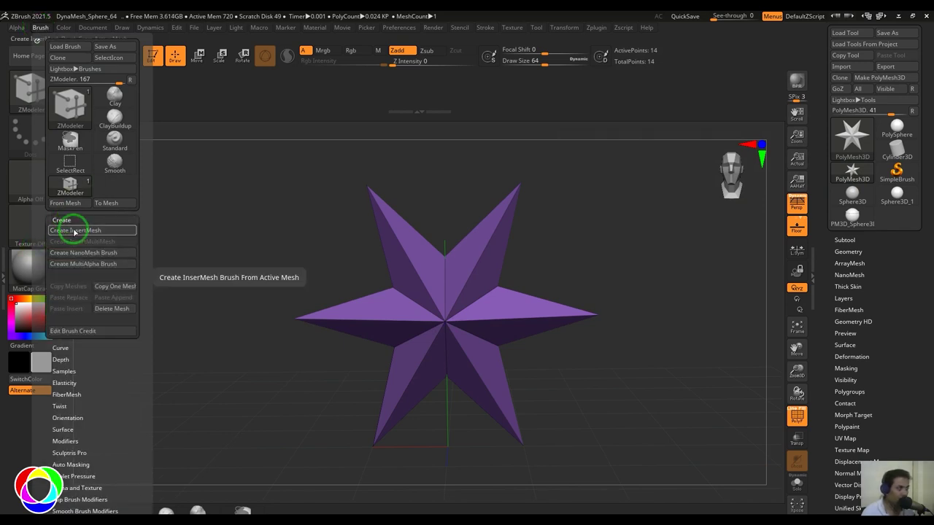
pyautogui.click(74, 230)
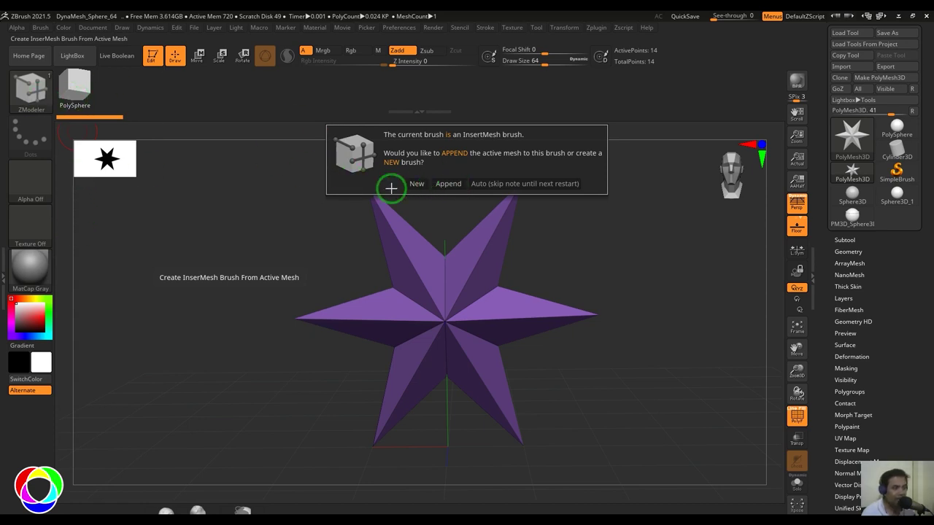
pyautogui.click(448, 183)
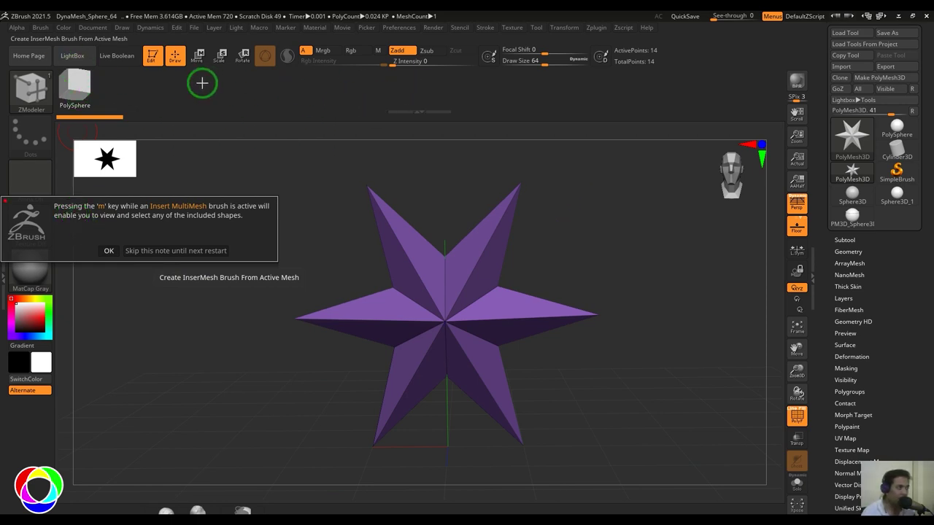
pyautogui.click(109, 250)
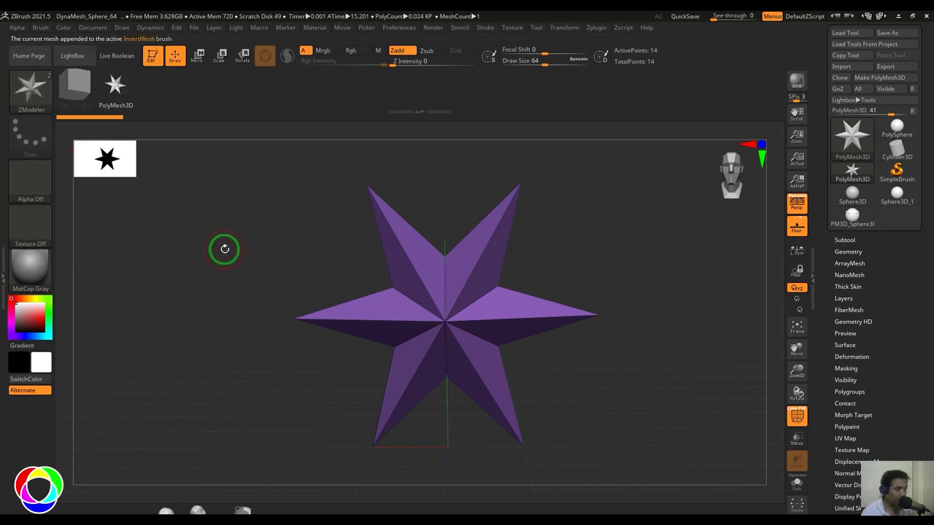
# Insert PolyMesh3D stars along the polyloop below the cube band, and PolySphere cubes along the polyloop beneath the stars.
pyautogui.press('m')
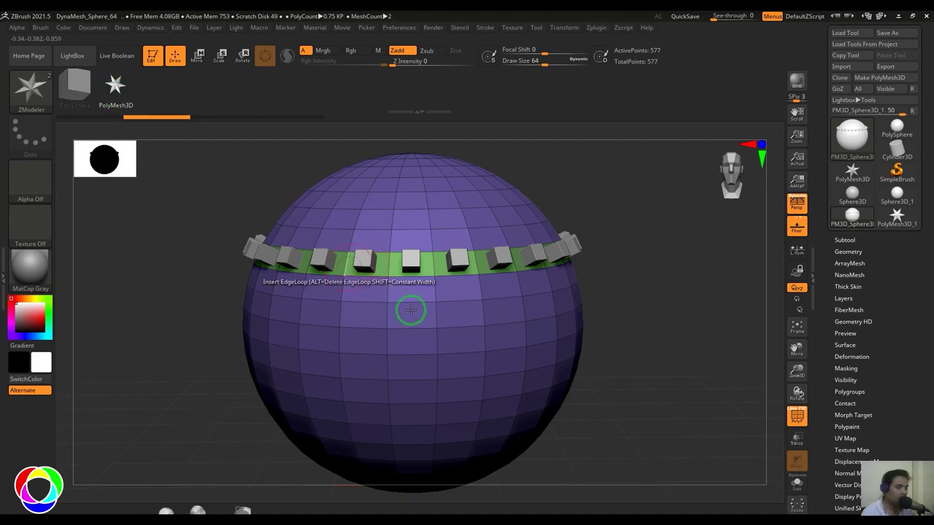
pyautogui.press('space')
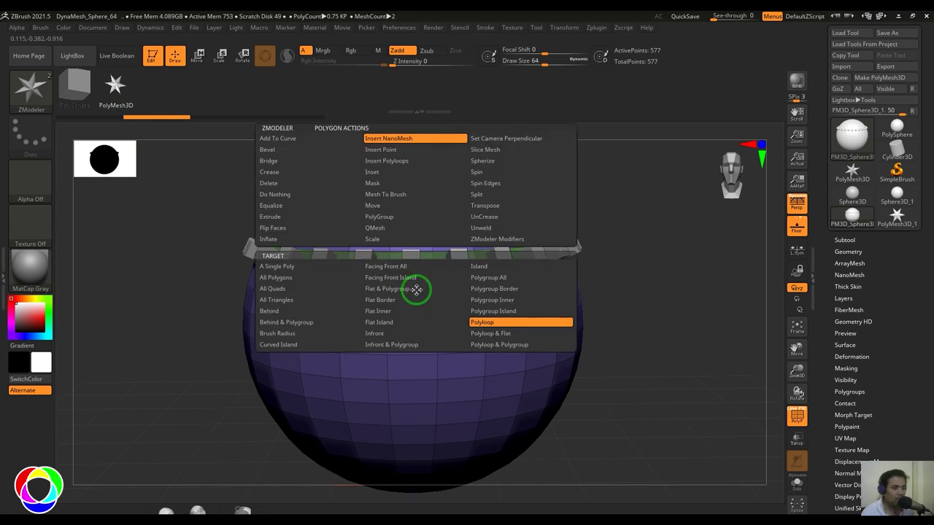
pyautogui.click(504, 324)
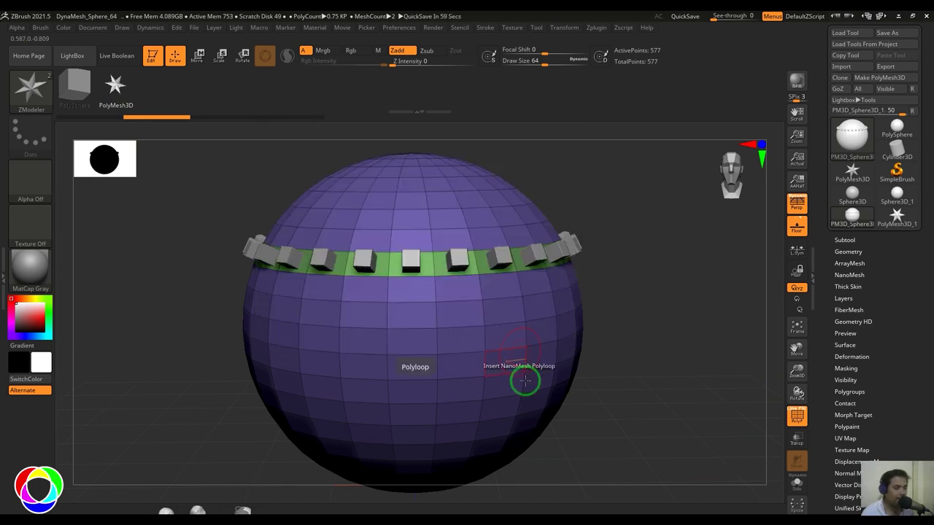
pyautogui.click(415, 294)
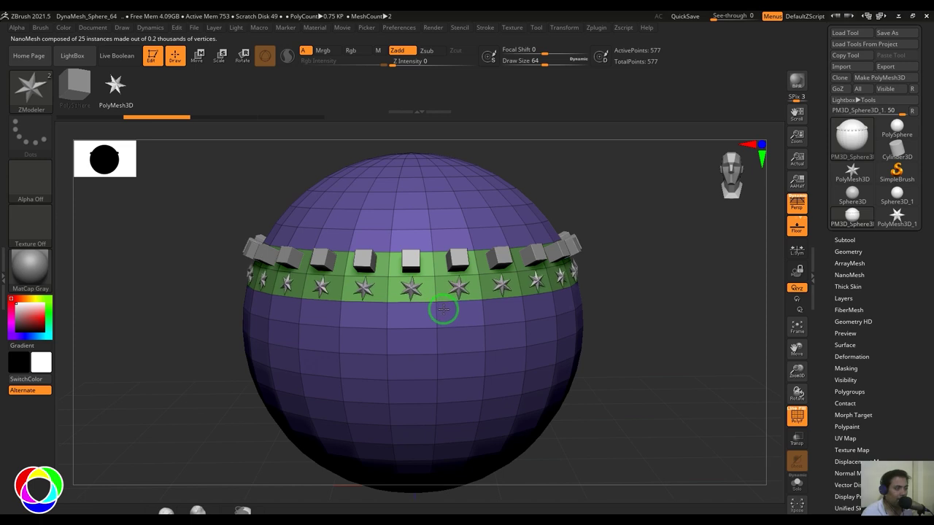
pyautogui.click(75, 87)
pyautogui.moveTo(413, 321); pyautogui.dragTo(436, 319)
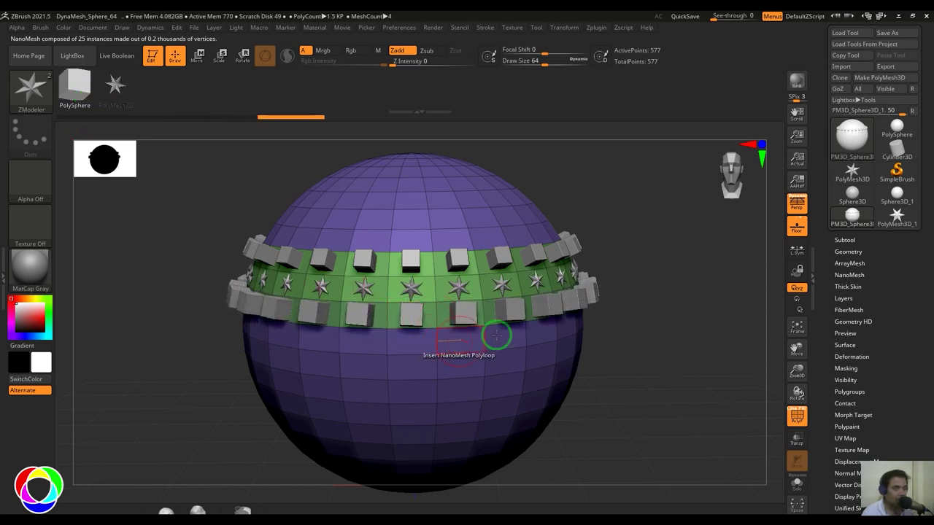
# In the sphere's NanoMesh settings, select index 1 and set H Tile and V Tile to 3 for the stars.
pyautogui.click(875, 273)
pyautogui.moveTo(879, 264); pyautogui.dragTo(871, 223)
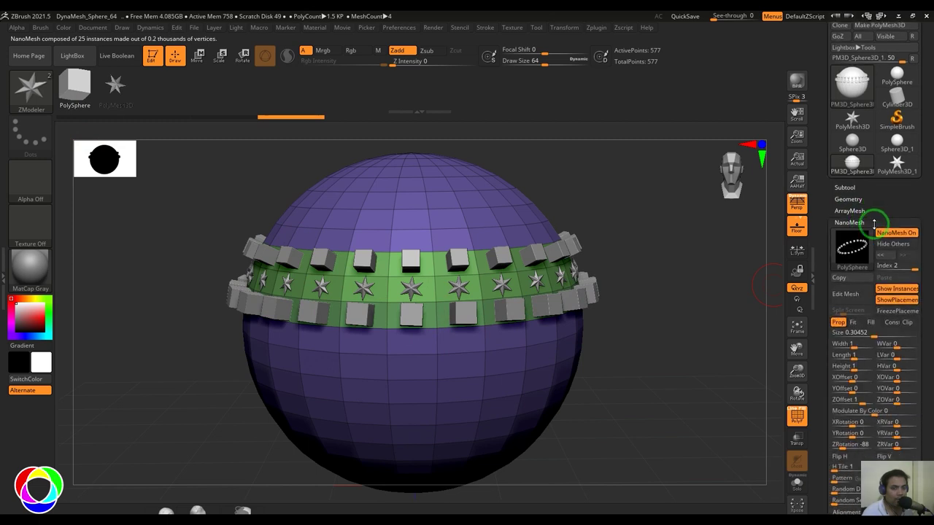
pyautogui.moveTo(911, 265); pyautogui.dragTo(883, 267)
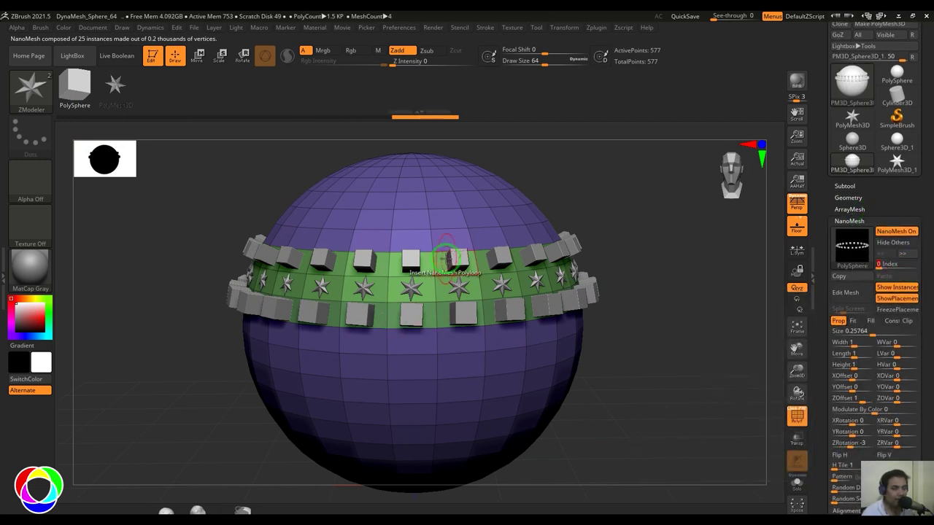
pyautogui.moveTo(881, 262); pyautogui.dragTo(889, 267)
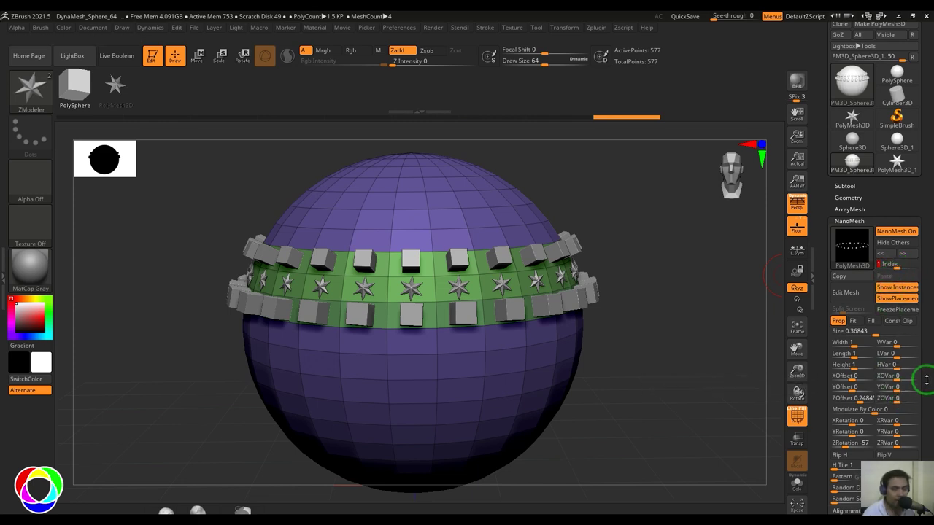
pyautogui.moveTo(925, 393); pyautogui.dragTo(919, 355)
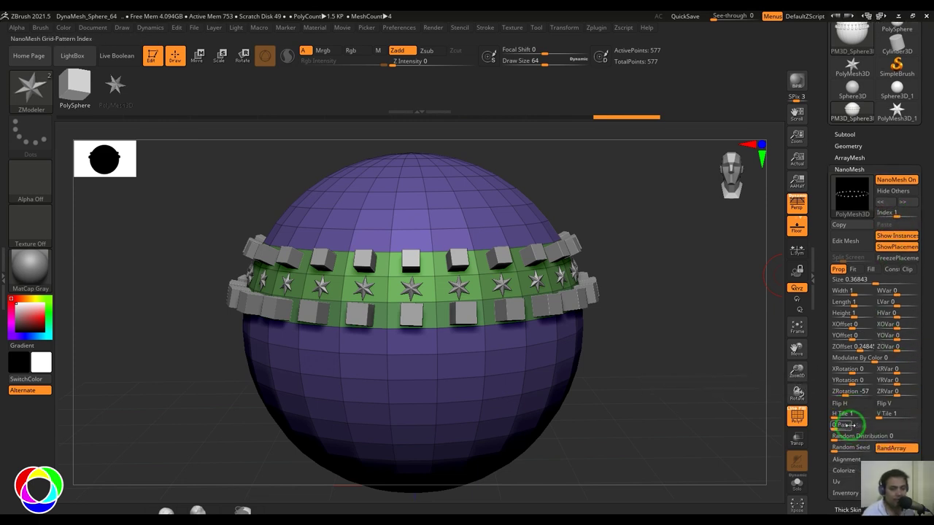
pyautogui.moveTo(848, 415); pyautogui.dragTo(891, 413)
pyautogui.keyDown('ctrl'); pyautogui.moveTo(653, 375); pyautogui.dragTo(665, 409, button='right'); pyautogui.keyUp('ctrl')
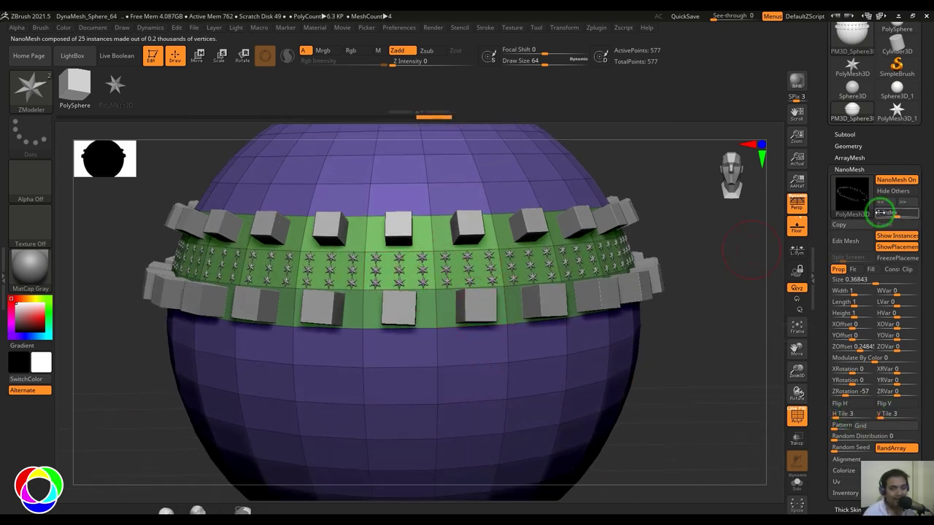
# Select NanoMesh index 2 and set the lower cube band to H Tile 2, V Tile 2 and Random Distribution about 10.7.
pyautogui.moveTo(896, 213); pyautogui.dragTo(909, 213)
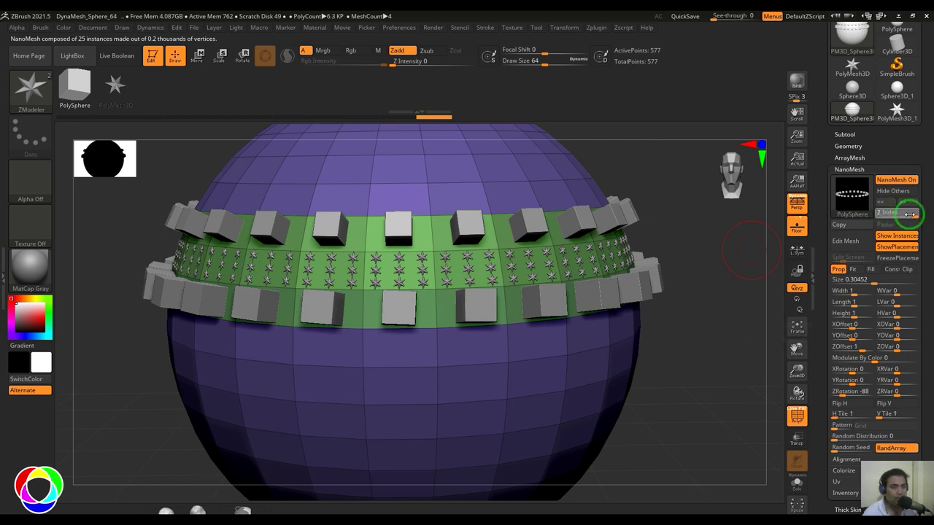
pyautogui.moveTo(852, 413); pyautogui.dragTo(889, 412)
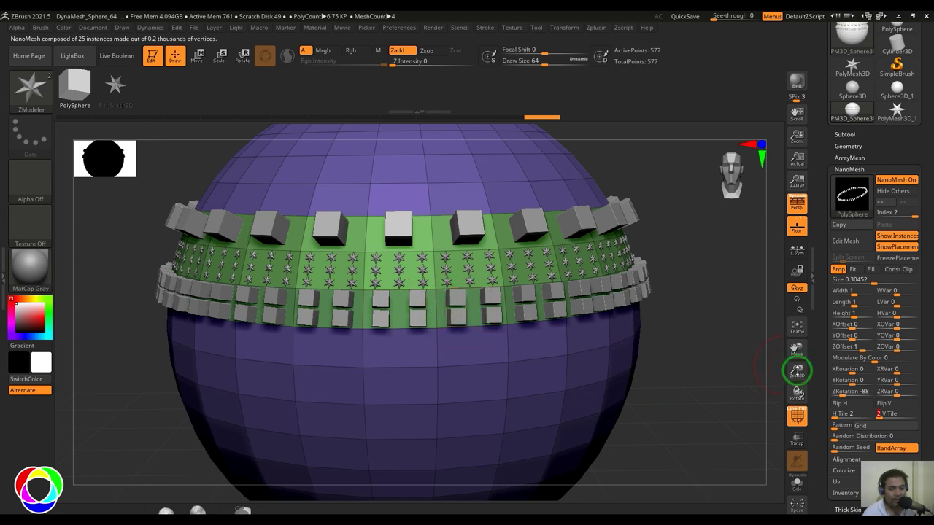
pyautogui.moveTo(839, 436); pyautogui.dragTo(866, 442)
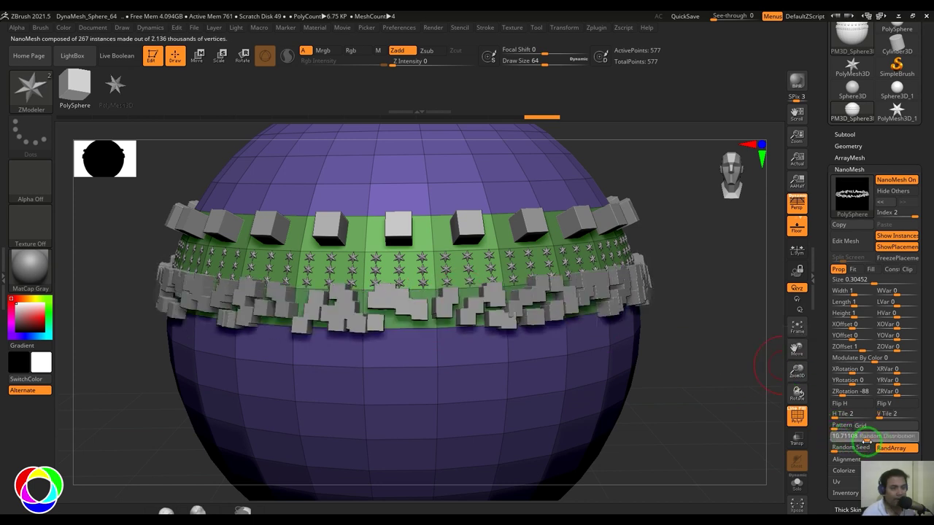
pyautogui.moveTo(899, 212)
pyautogui.mouseDown()
pyautogui.moveTo(883, 219)
pyautogui.moveTo(914, 214)
pyautogui.mouseUp()
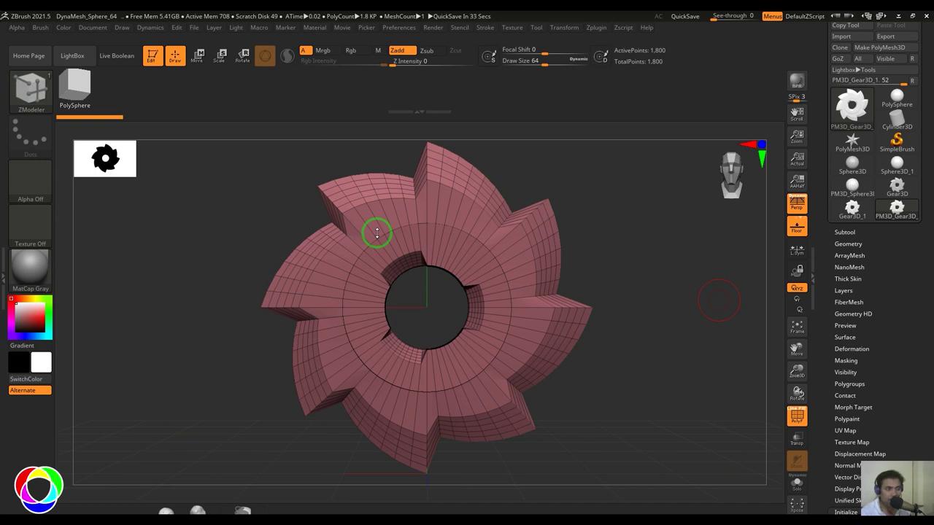
# Append the gear in its front-facing view to the current ZModeler brush as an InsertMesh.
pyautogui.moveTo(574, 325)
pyautogui.mouseDown()
pyautogui.moveTo(629, 339)
pyautogui.moveTo(676, 332)
pyautogui.mouseUp()
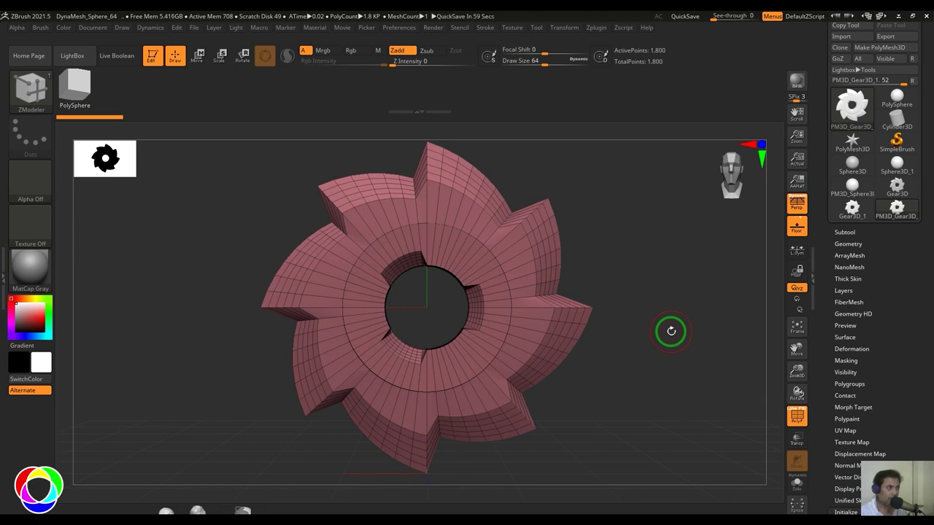
pyautogui.moveTo(663, 333); pyautogui.dragTo(657, 323)
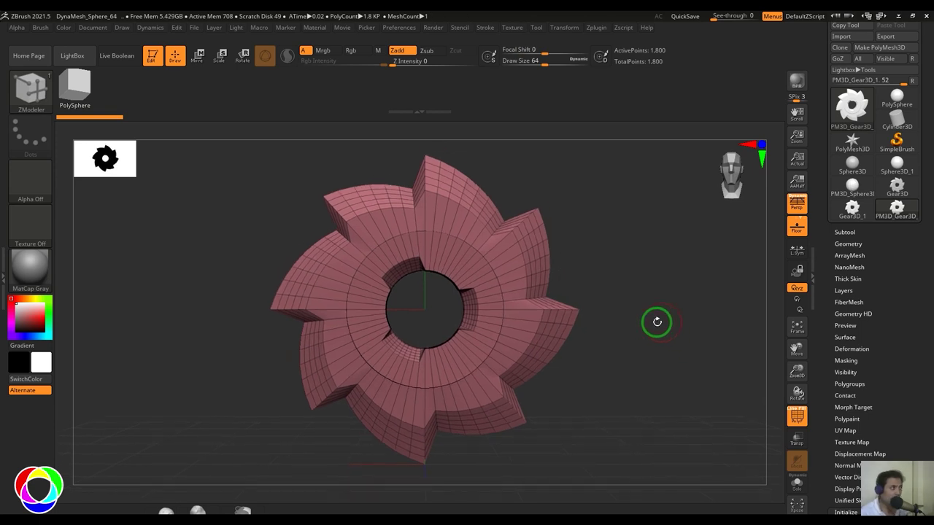
pyautogui.click(40, 27)
pyautogui.click(65, 220)
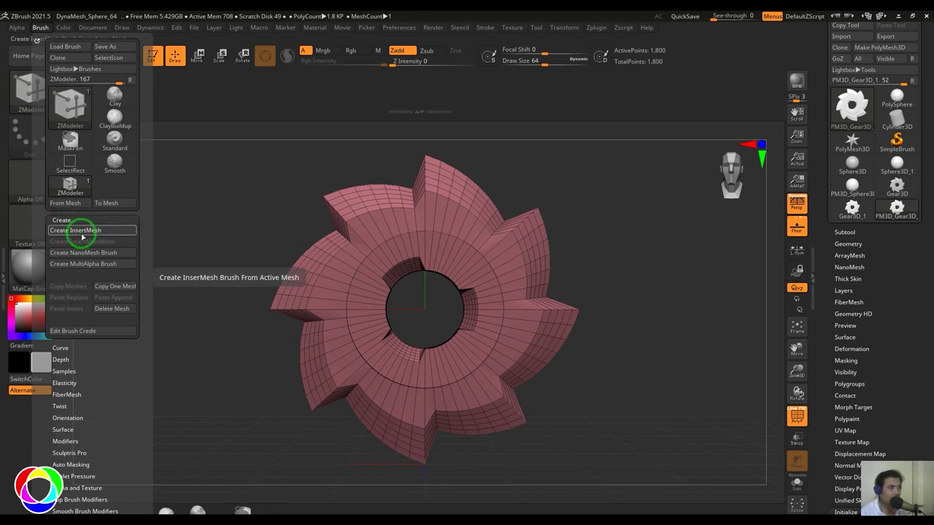
pyautogui.click(80, 230)
pyautogui.click(453, 183)
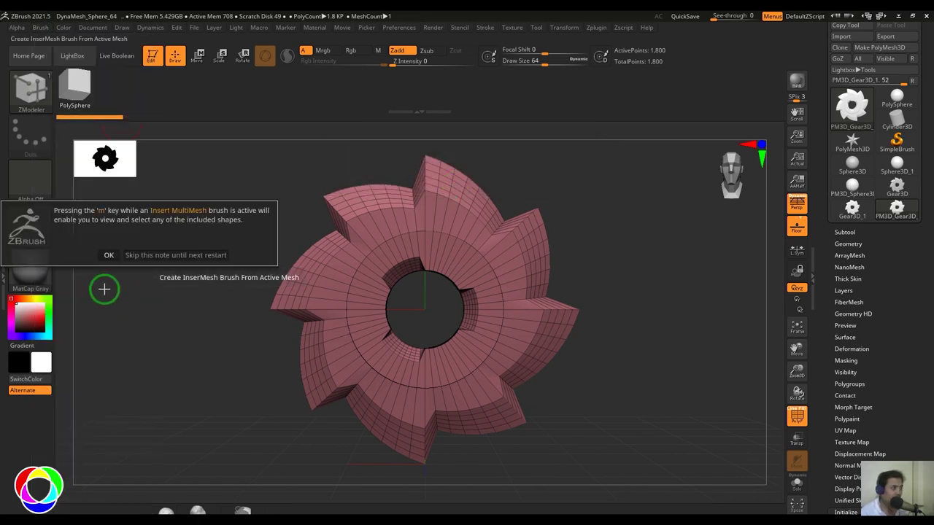
pyautogui.click(111, 259)
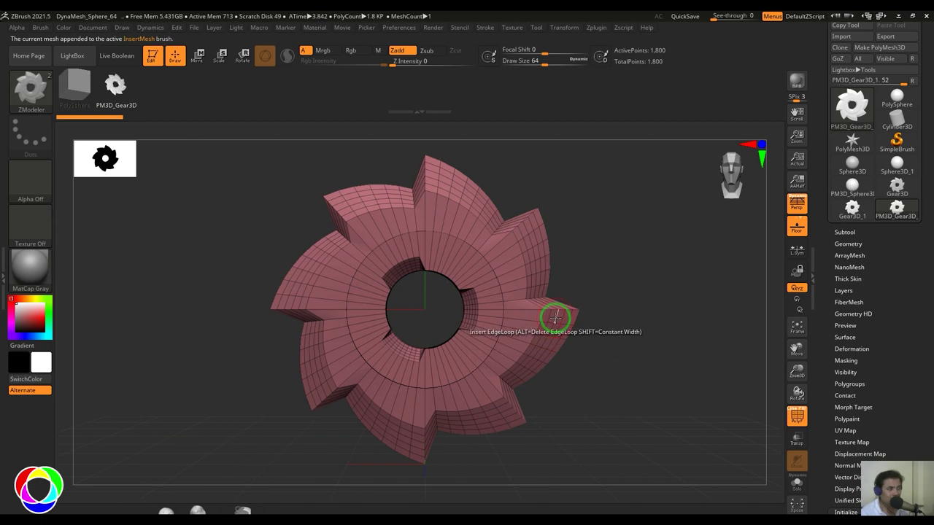
# Turn the gear to an edge-on side view and append it to the ZModeler brush as another InsertMesh.
pyautogui.moveTo(591, 332)
pyautogui.mouseDown()
pyautogui.moveTo(621, 342)
pyautogui.moveTo(598, 344)
pyautogui.moveTo(605, 337)
pyautogui.mouseUp()
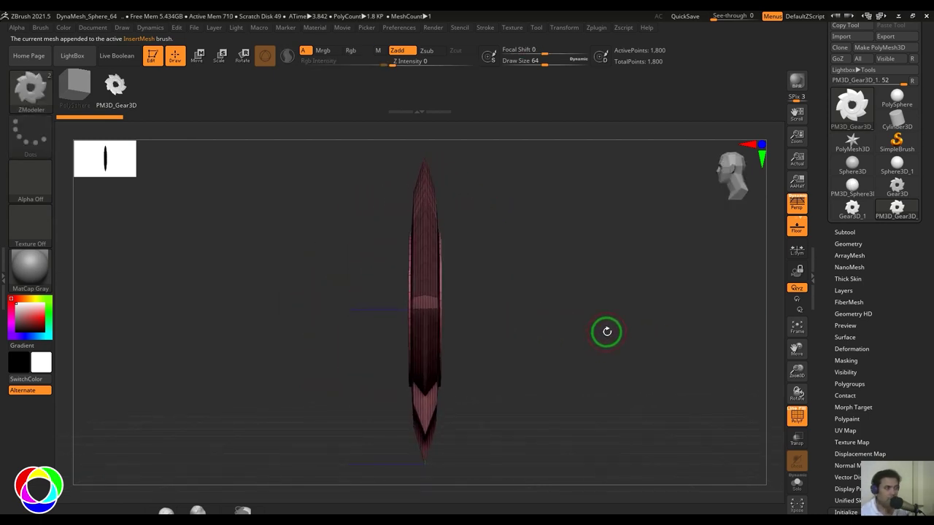
pyautogui.moveTo(604, 324); pyautogui.dragTo(598, 321)
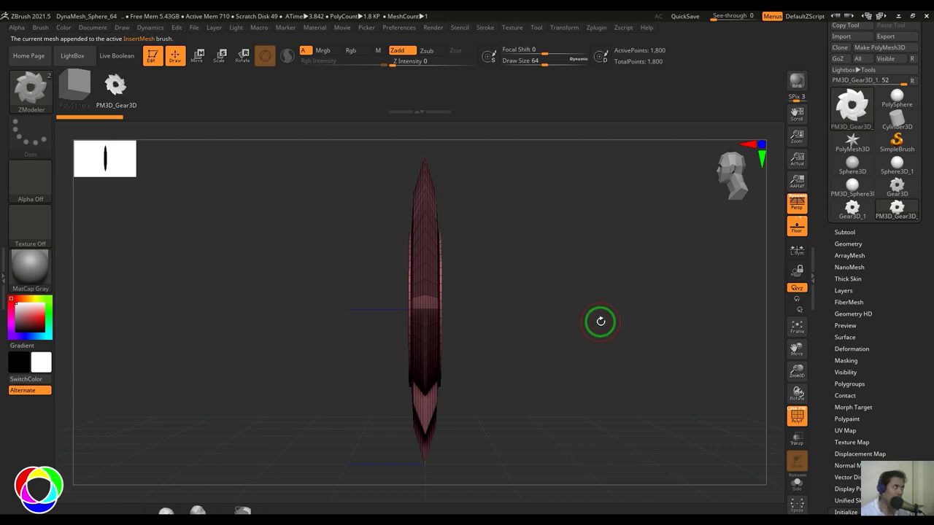
pyautogui.click(39, 28)
pyautogui.click(87, 232)
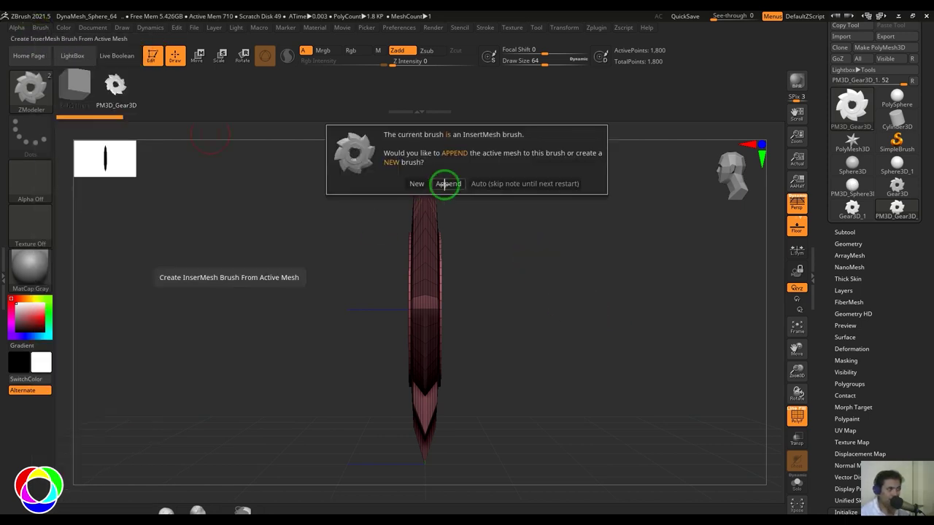
pyautogui.click(442, 184)
pyautogui.click(106, 254)
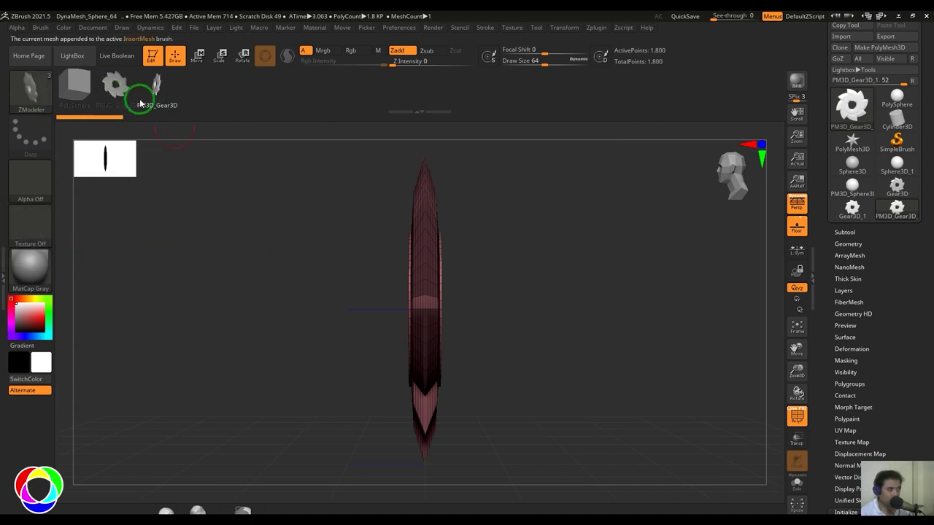
# Switch to the sphere and insert the front-facing gear as a NanoMesh along an upper polyloop.
pyautogui.click(853, 188)
pyautogui.moveTo(658, 375)
pyautogui.mouseDown()
pyautogui.moveTo(652, 392)
pyautogui.moveTo(663, 386)
pyautogui.moveTo(656, 373)
pyautogui.moveTo(663, 376)
pyautogui.mouseUp()
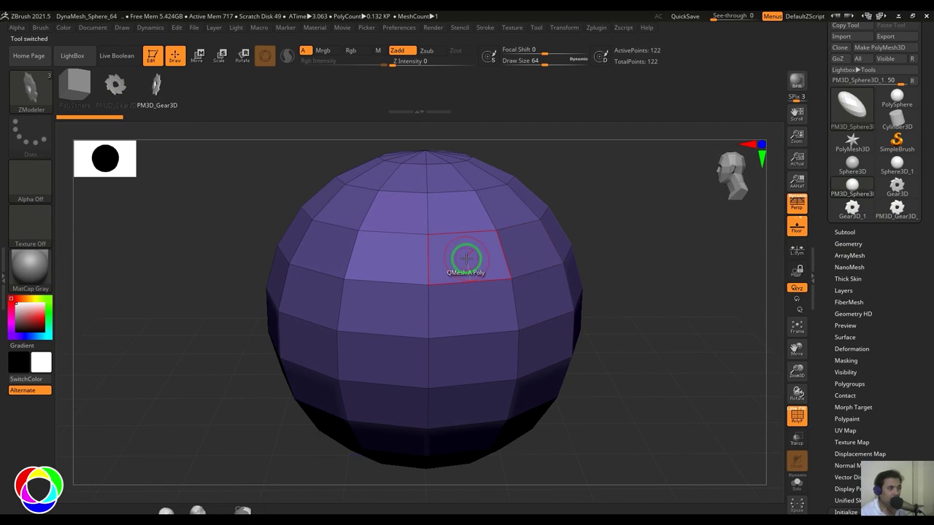
pyautogui.click(117, 93)
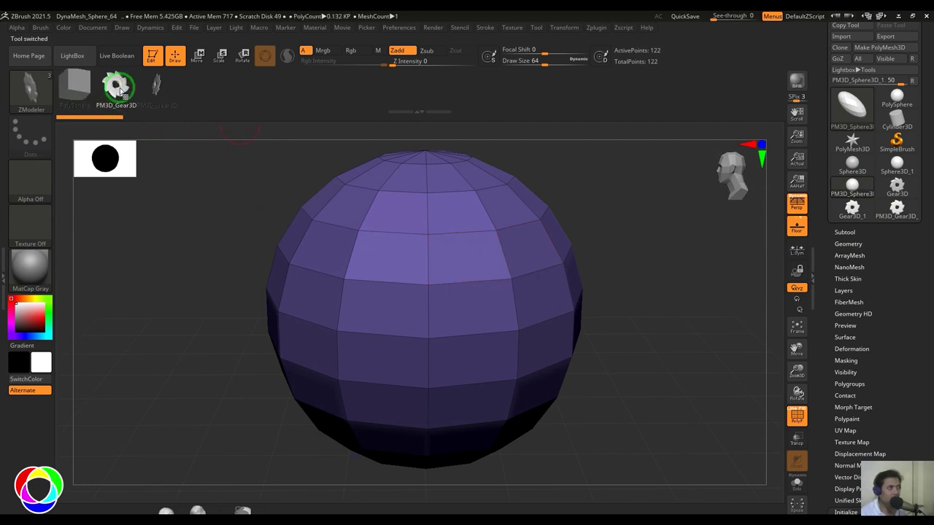
pyautogui.press('space')
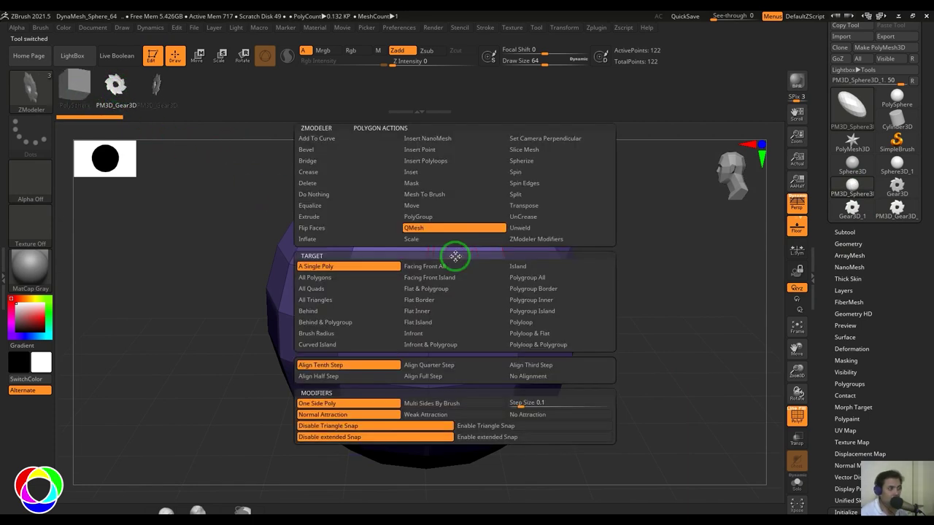
pyautogui.click(436, 140)
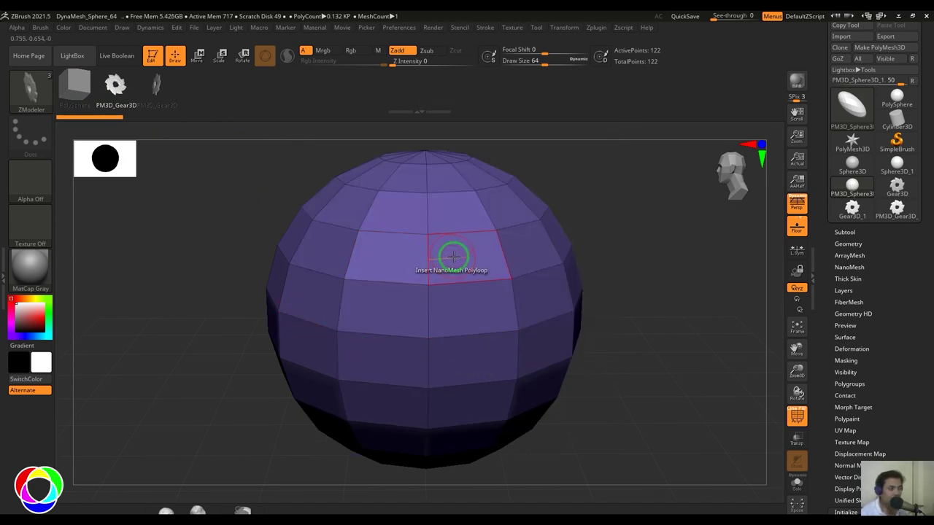
pyautogui.click(453, 258)
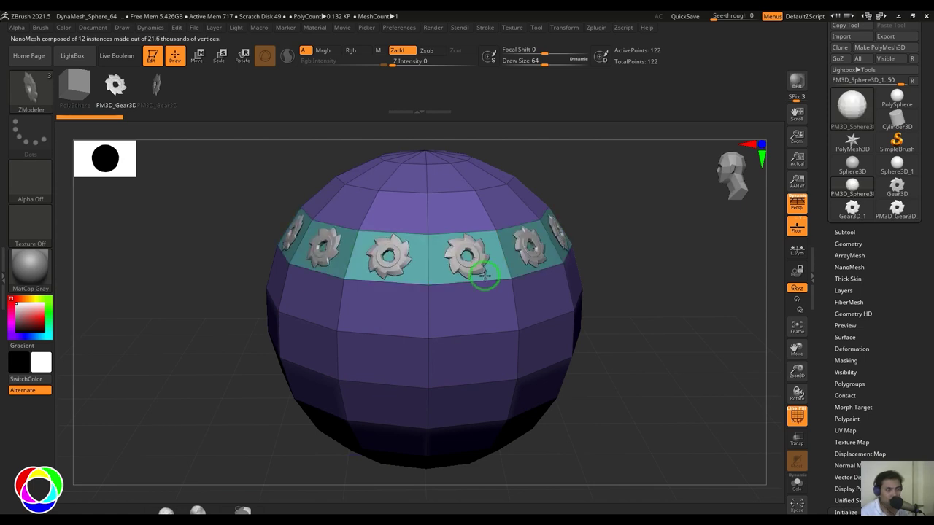
# Insert the edge-on gear as a NanoMesh along the polyloop directly below the flat gears.
pyautogui.moveTo(620, 272); pyautogui.dragTo(662, 267)
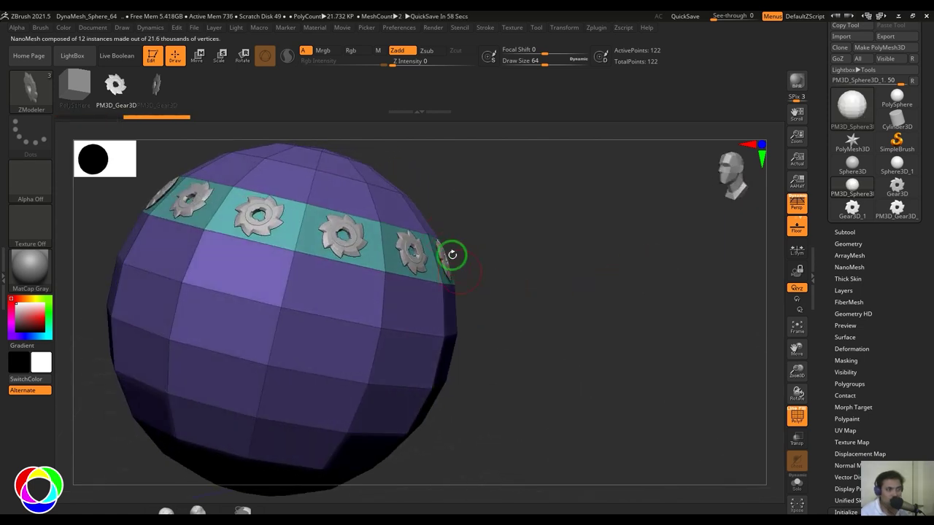
pyautogui.moveTo(625, 300); pyautogui.dragTo(571, 300)
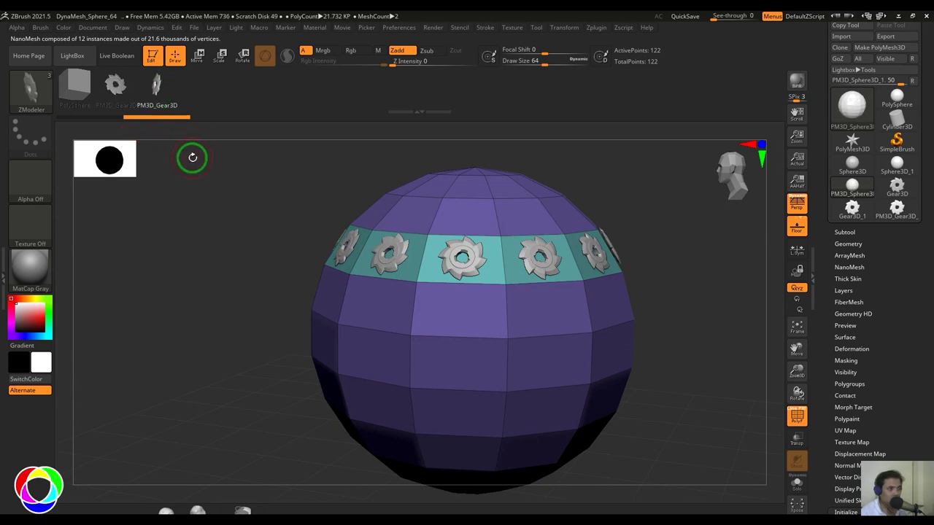
pyautogui.moveTo(458, 315); pyautogui.dragTo(498, 319)
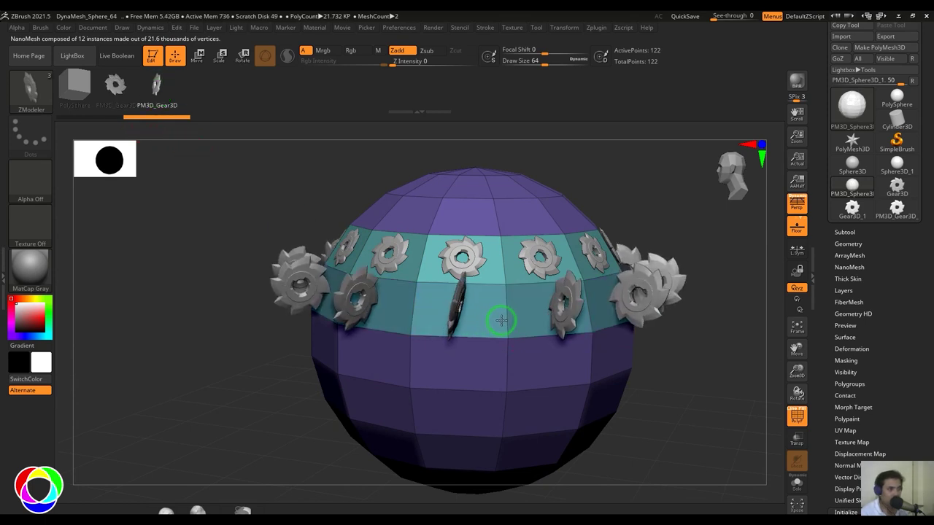
pyautogui.moveTo(669, 375); pyautogui.dragTo(626, 332, button='right')
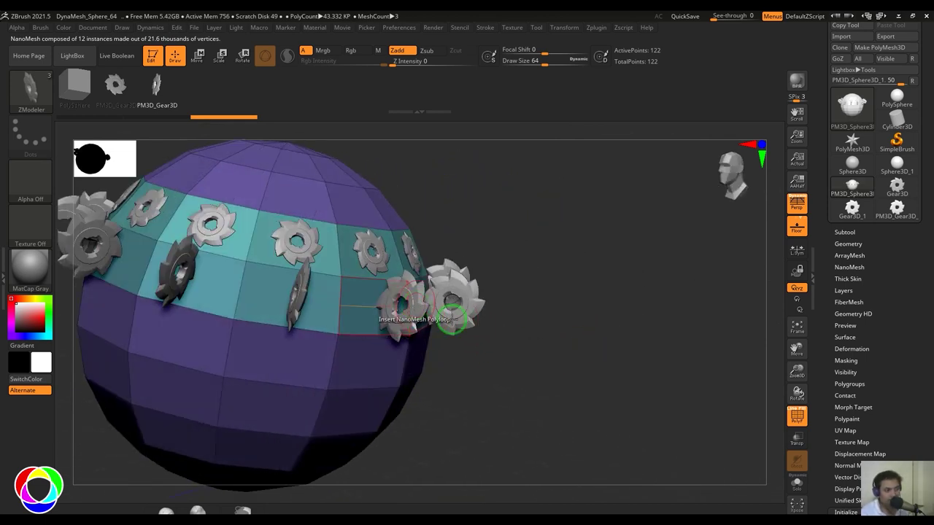
pyautogui.moveTo(450, 313)
pyautogui.mouseDown(button='right')
pyautogui.moveTo(581, 373)
pyautogui.moveTo(517, 321)
pyautogui.mouseUp(button='right')
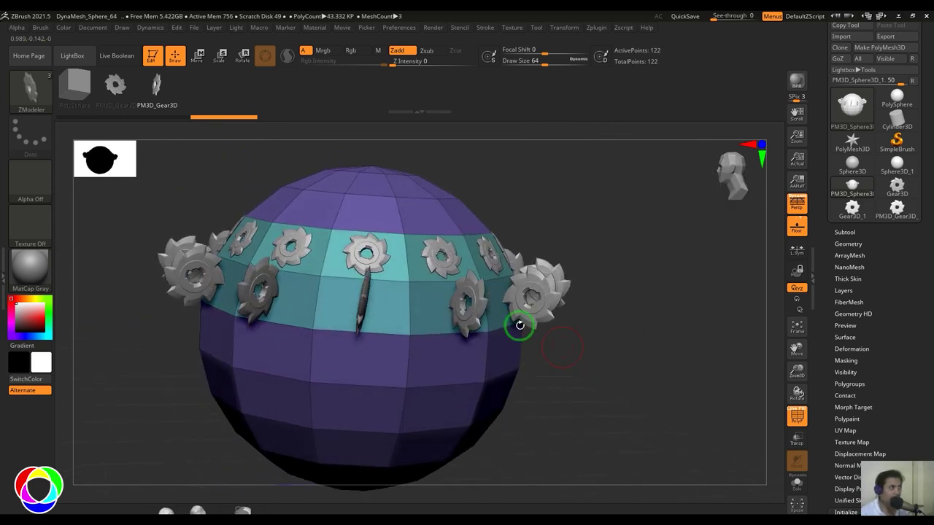
# Set the brush's Imbed depth to 0 and insert edge-on gears along the third polyloop, below the protruding gears.
pyautogui.click(40, 27)
pyautogui.moveTo(107, 367); pyautogui.dragTo(72, 289)
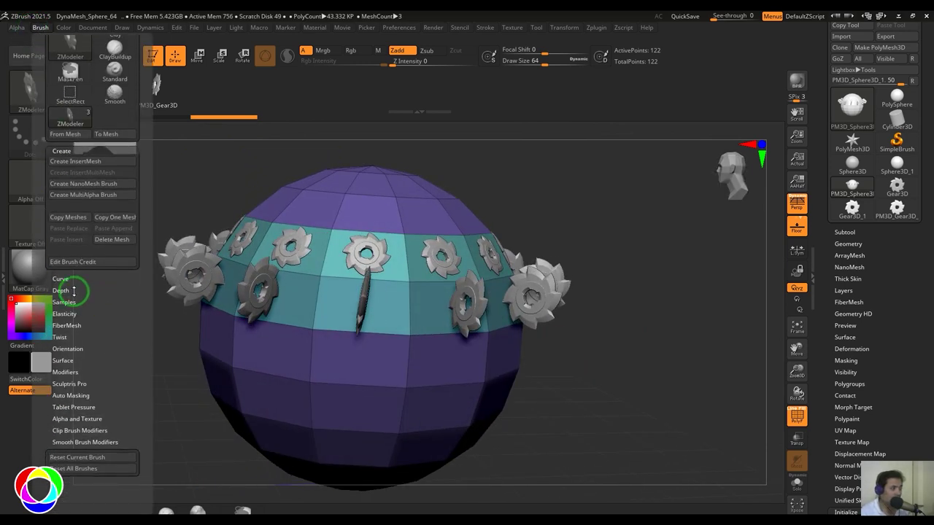
pyautogui.click(74, 291)
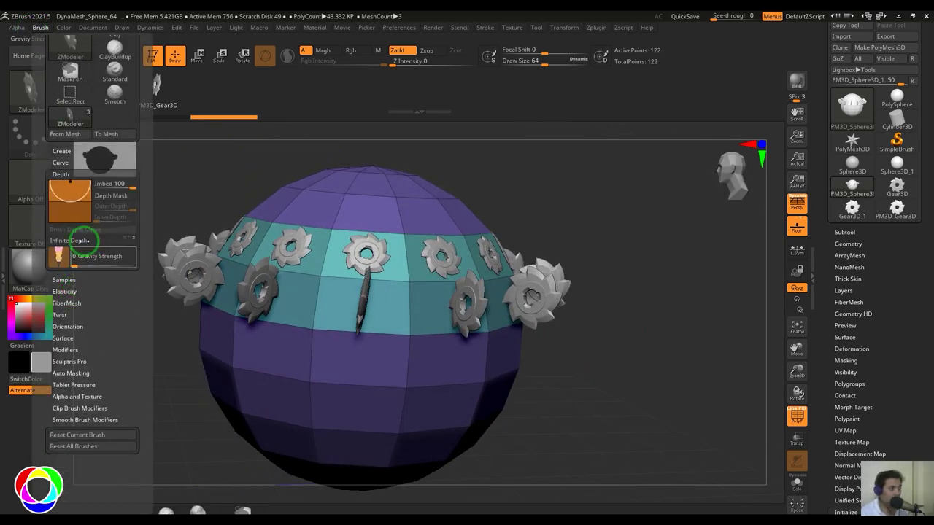
pyautogui.click(123, 187)
pyautogui.write('0')
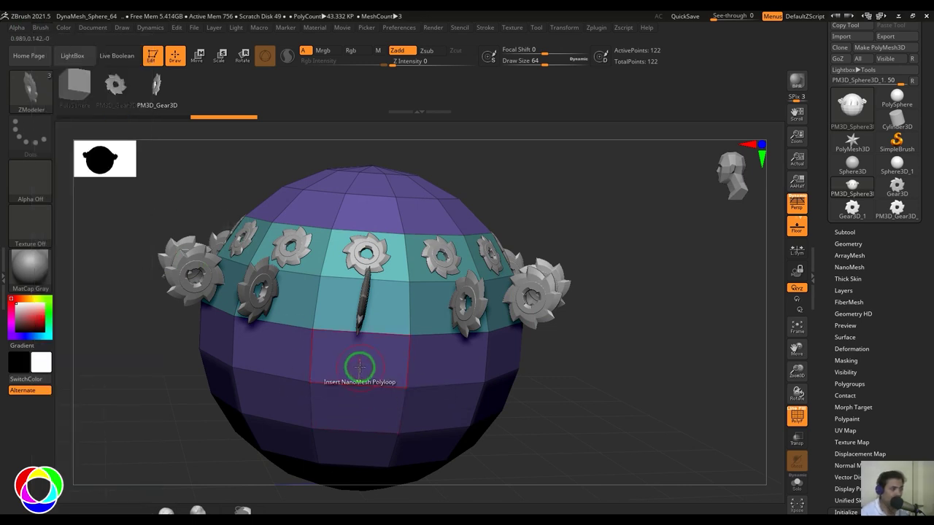
pyautogui.moveTo(358, 361)
pyautogui.mouseDown()
pyautogui.moveTo(385, 374)
pyautogui.moveTo(407, 362)
pyautogui.mouseUp()
pyautogui.hotkey('ctrl', 'z')
pyautogui.moveTo(547, 421); pyautogui.dragTo(703, 430)
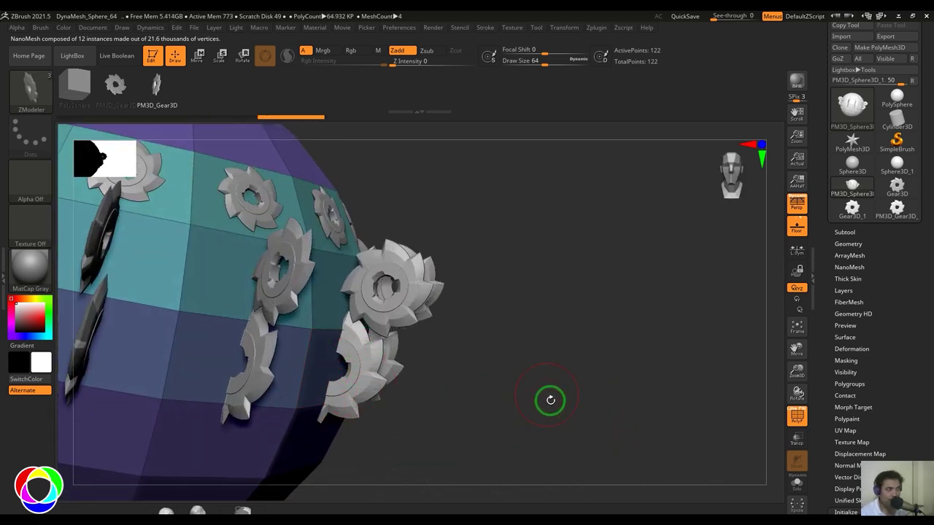
pyautogui.moveTo(550, 400); pyautogui.dragTo(642, 404, button='right')
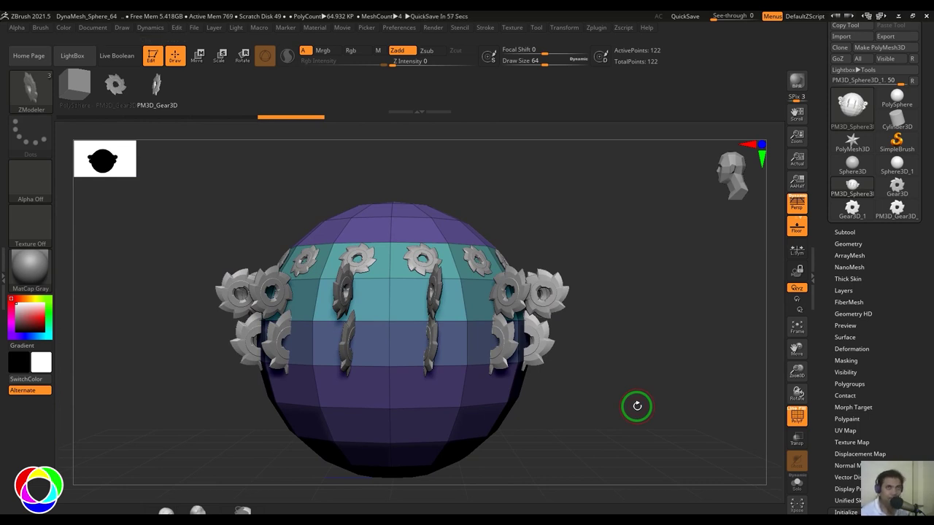
# Make a PolyMesh3D of the sphere and insert PolySphere cubes as NanoMesh over its upper half using the Polygroup Island target.
pyautogui.click(879, 47)
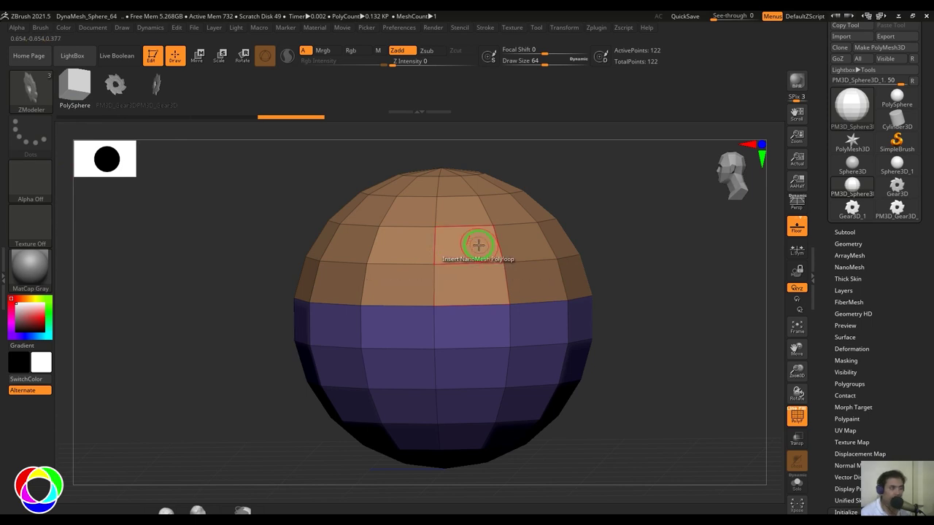
pyautogui.press('space')
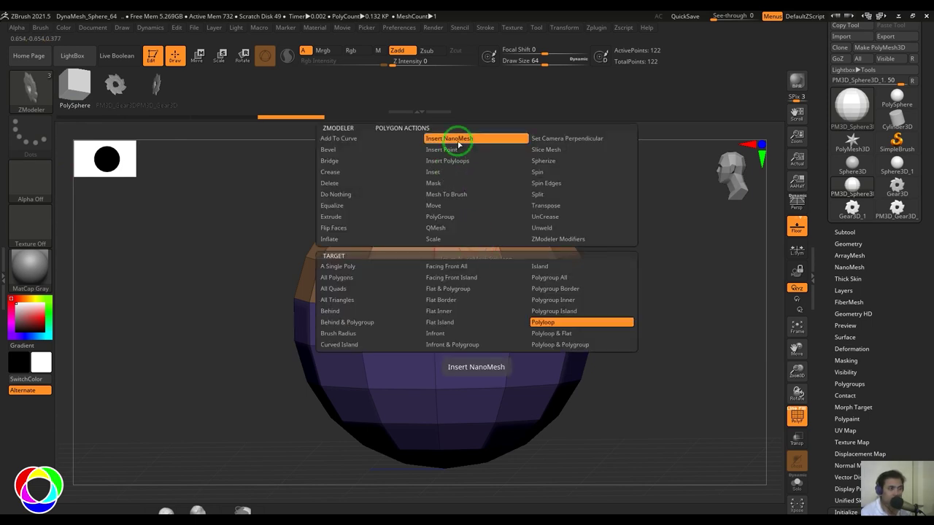
pyautogui.click(558, 313)
pyautogui.moveTo(479, 277); pyautogui.dragTo(501, 275)
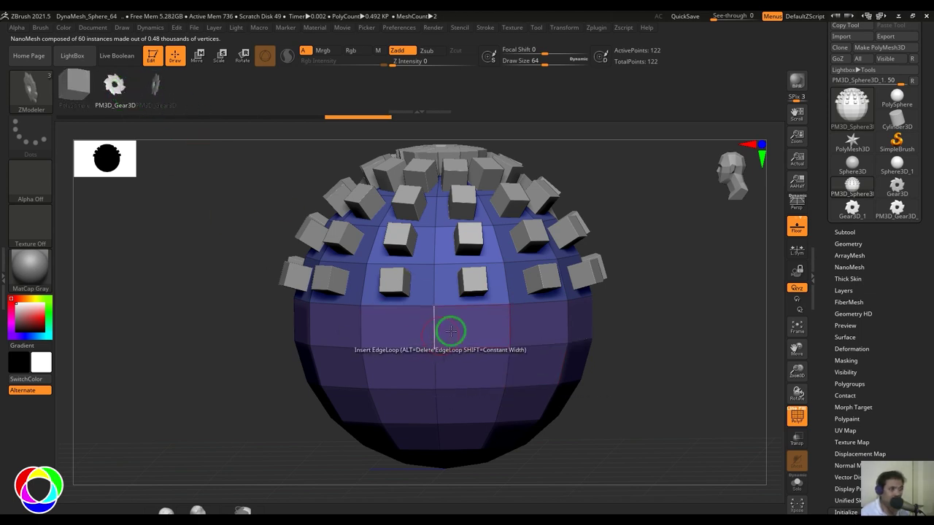
# Change the Insert NanoMesh target to Polyloop and insert front-facing gears along the loop directly below the cubes.
pyautogui.press('space')
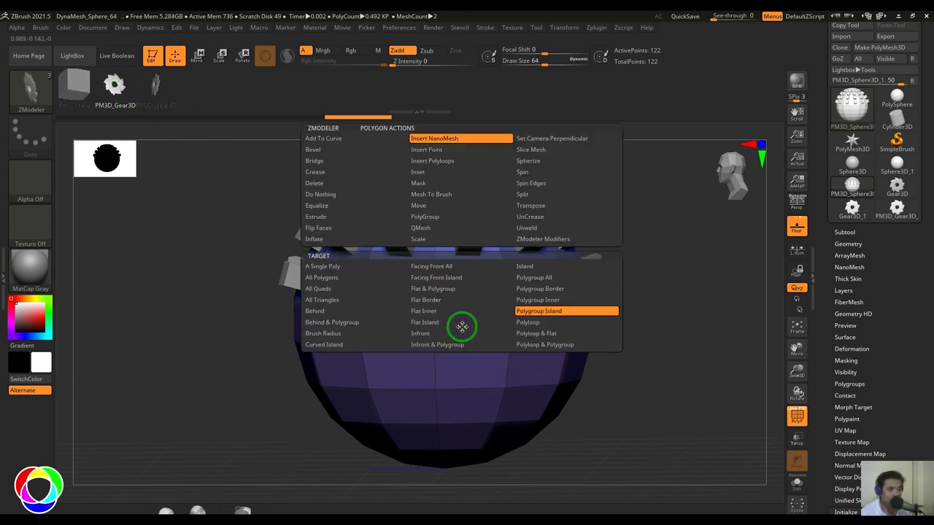
pyautogui.click(532, 326)
pyautogui.click(471, 329)
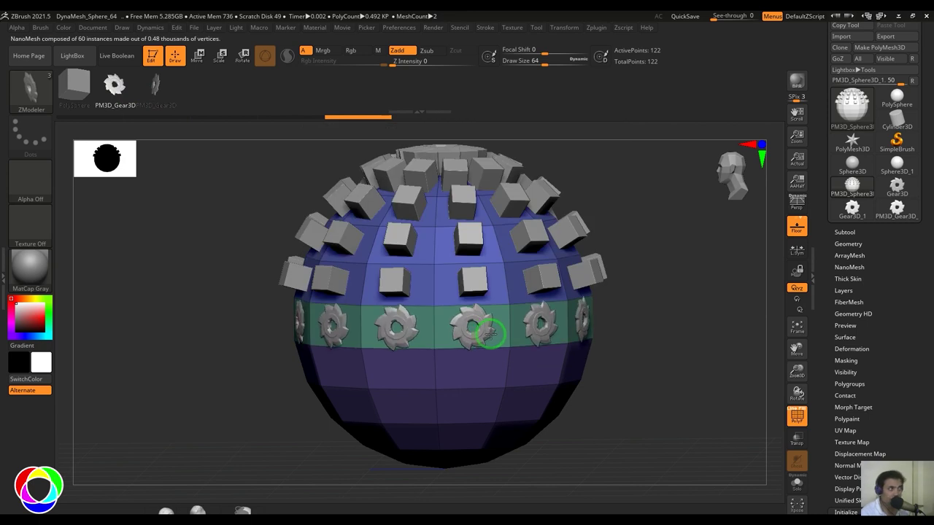
# Insert edge-on gears along the two polyloops below the band of front-facing gears.
pyautogui.click(169, 89)
pyautogui.moveTo(470, 366); pyautogui.dragTo(481, 375)
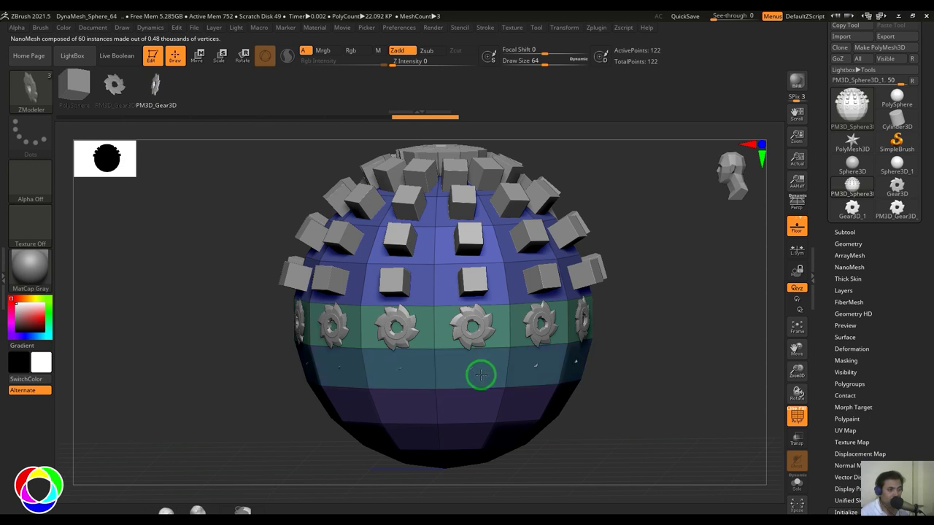
pyautogui.click(481, 375)
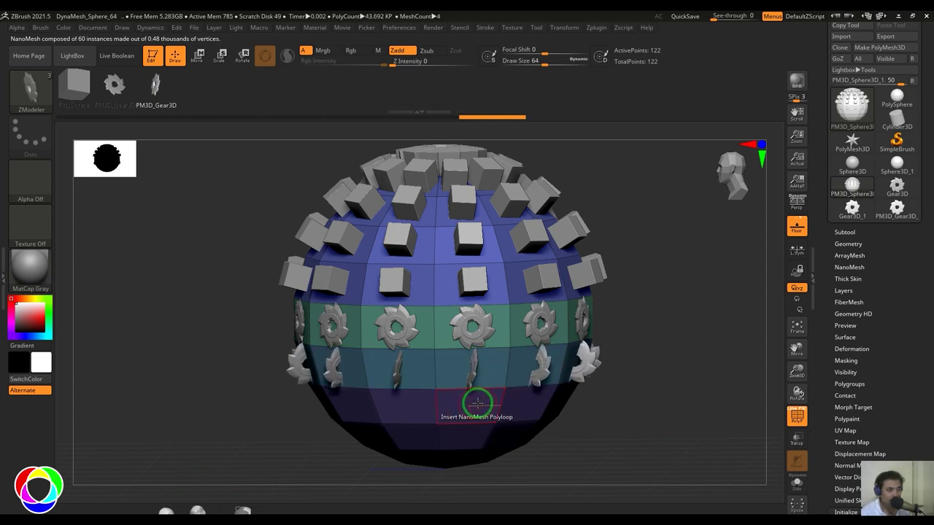
pyautogui.click(477, 403)
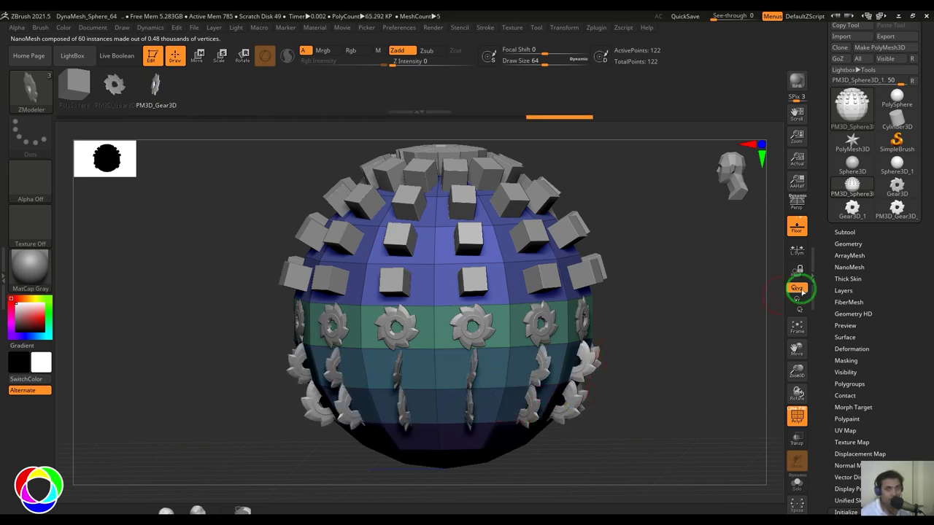
# Open the sphere's NanoMesh settings and select index 0 for the PolySphere cubes.
pyautogui.scroll(-3, 880, 256)
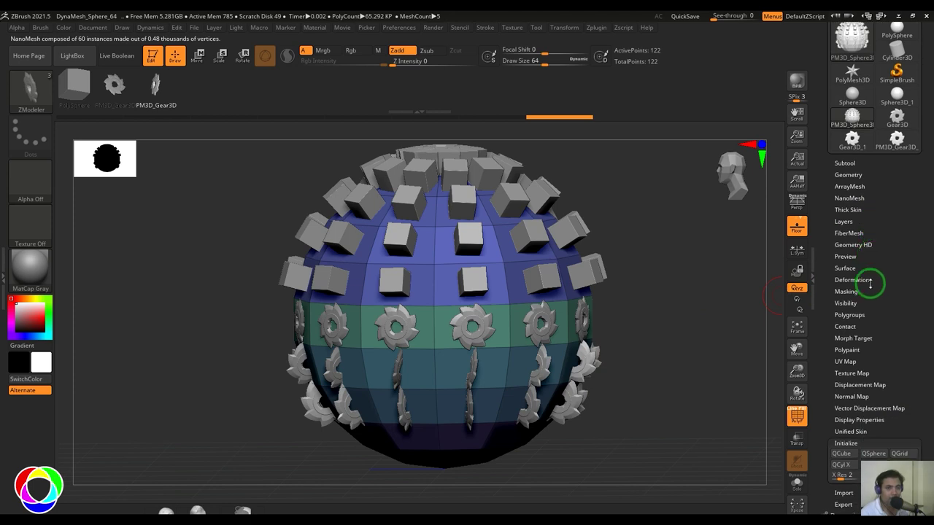
pyautogui.click(849, 198)
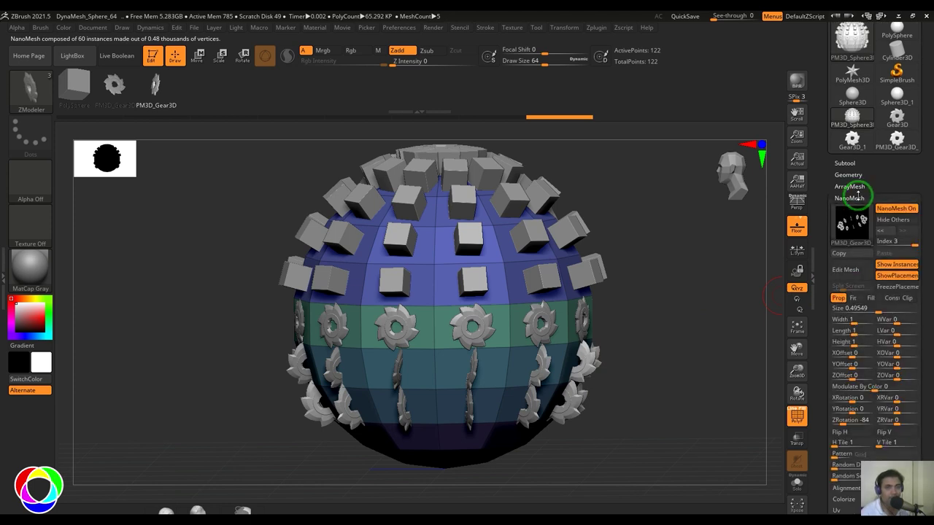
pyautogui.moveTo(905, 243); pyautogui.dragTo(884, 242)
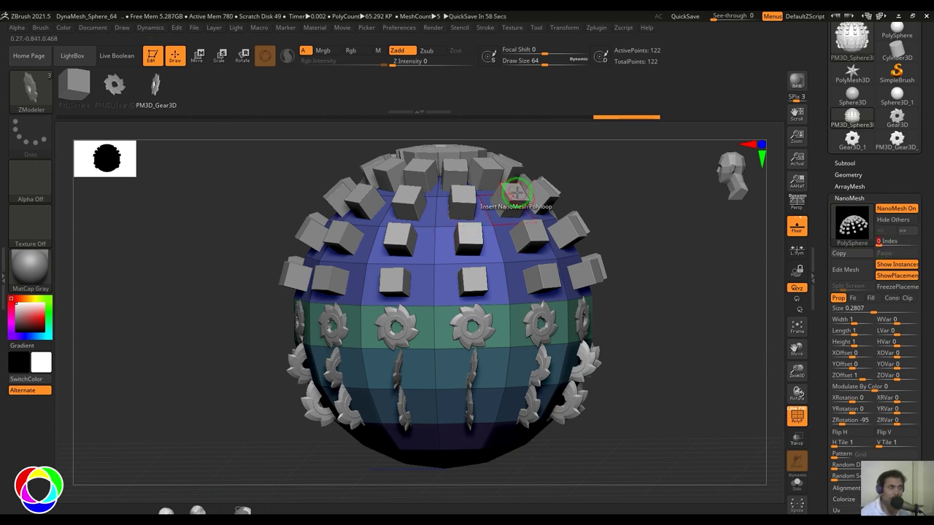
# Step through the NanoMesh indices up to 3, preview the list of inserted meshes, and return to index 0.
pyautogui.moveTo(875, 243); pyautogui.dragTo(881, 242)
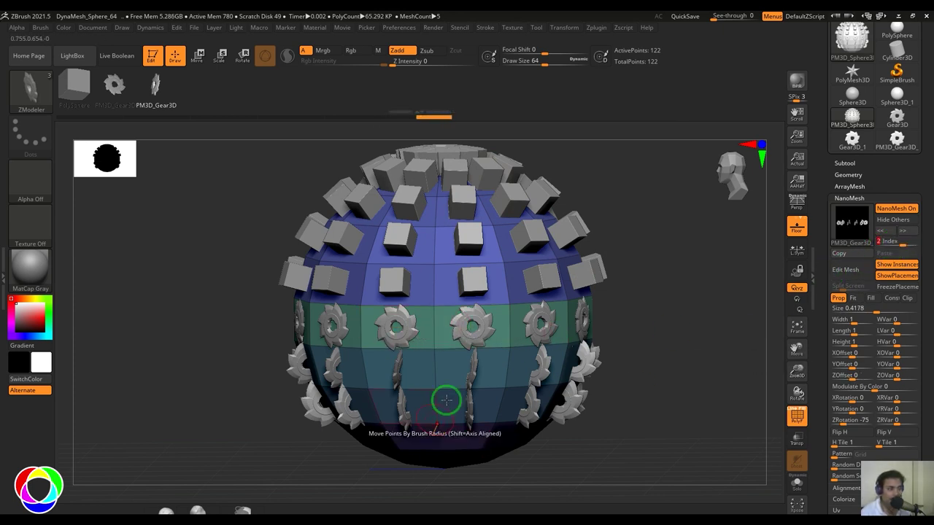
pyautogui.moveTo(898, 241); pyautogui.dragTo(915, 243)
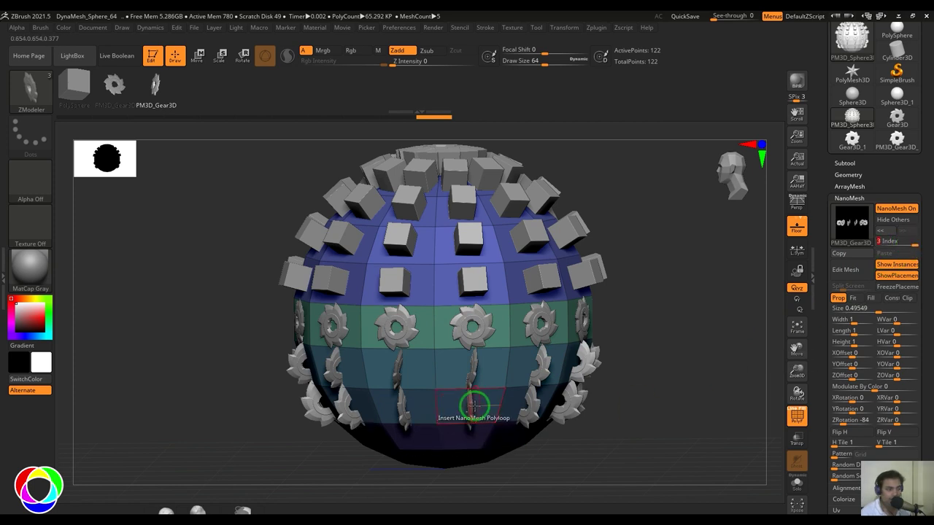
pyautogui.click(861, 232)
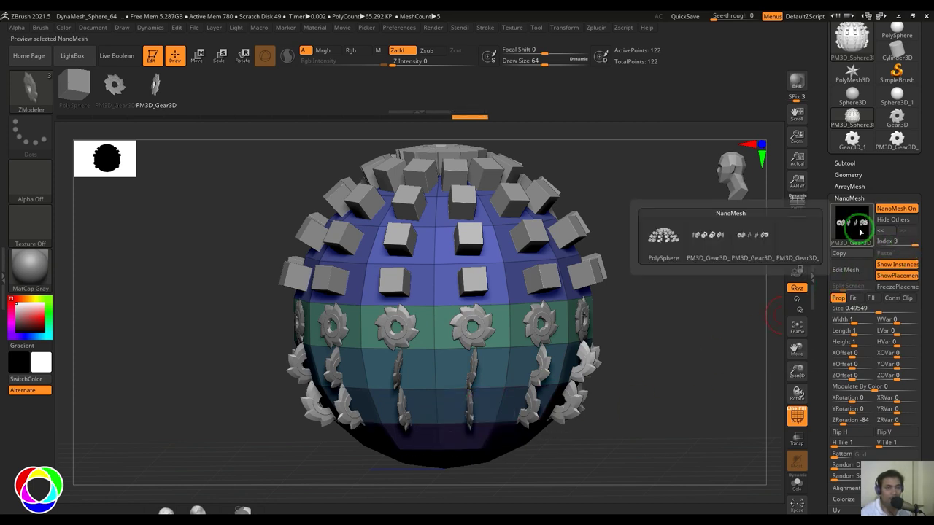
pyautogui.moveTo(805, 248)
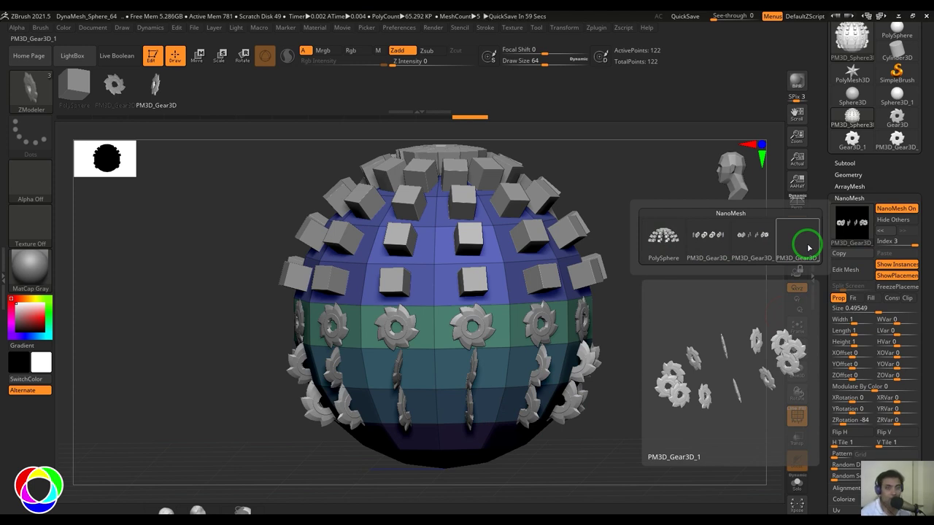
pyautogui.click(770, 363)
pyautogui.moveTo(912, 245); pyautogui.dragTo(884, 246)
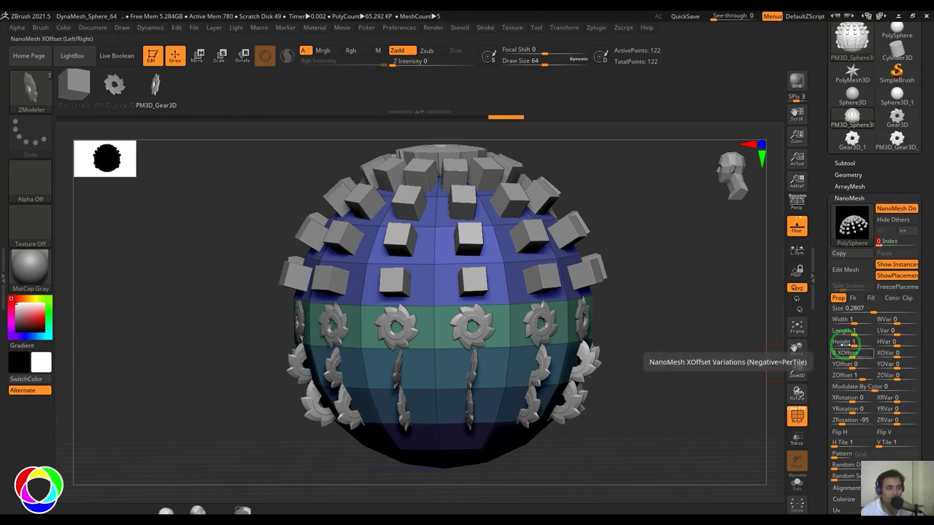
# Open the index 0 cube for editing with Edit Mesh and switch to the Move brush.
pyautogui.click(847, 270)
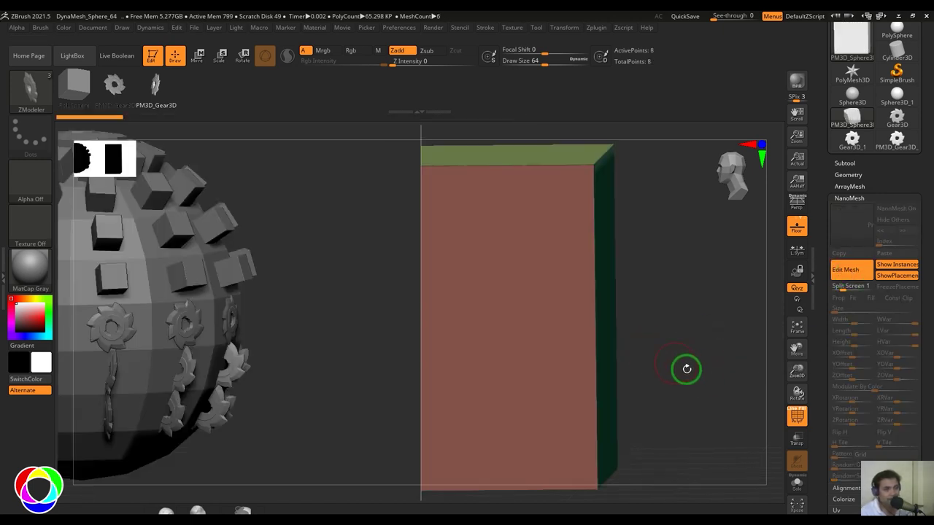
pyautogui.keyDown('alt'); pyautogui.moveTo(701, 375); pyautogui.dragTo(760, 354); pyautogui.keyUp('alt')
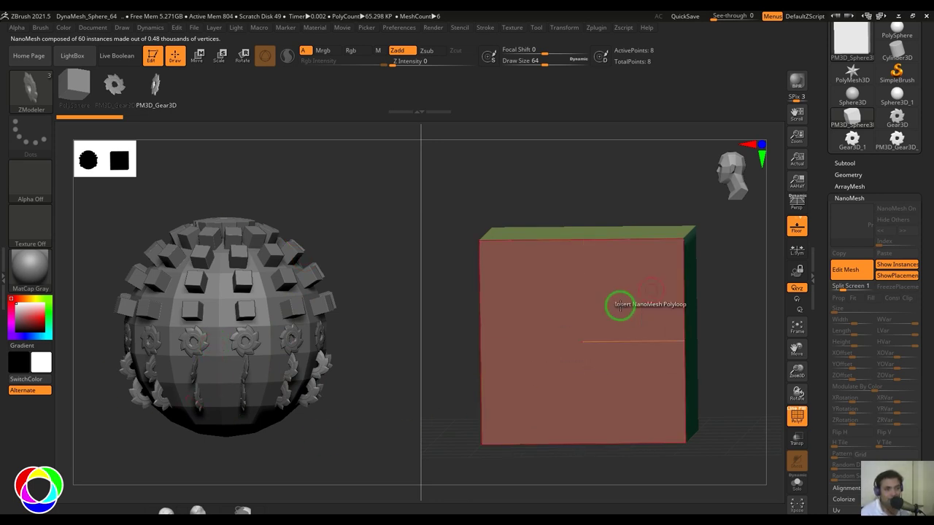
pyautogui.moveTo(713, 308)
pyautogui.mouseDown()
pyautogui.moveTo(709, 322)
pyautogui.moveTo(746, 329)
pyautogui.moveTo(720, 329)
pyautogui.moveTo(723, 316)
pyautogui.mouseUp()
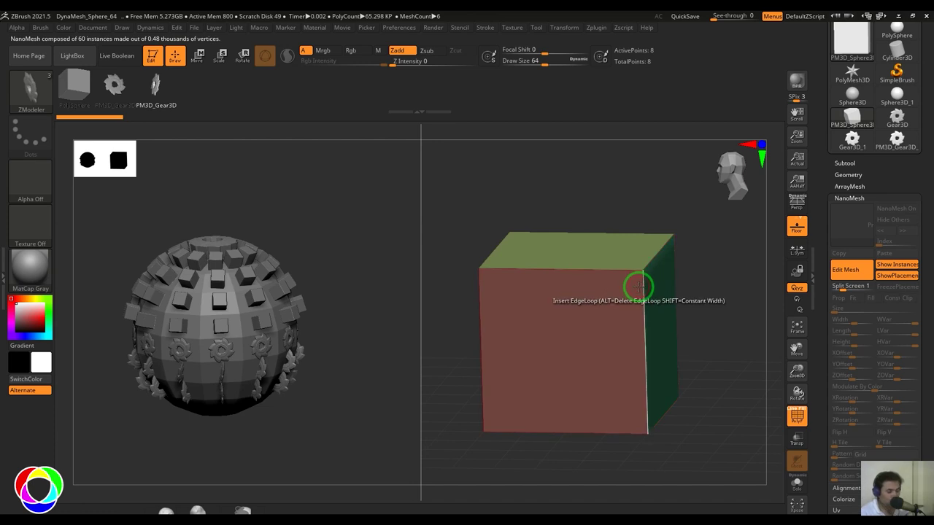
pyautogui.press('b')
pyautogui.press('m')
pyautogui.press('v')
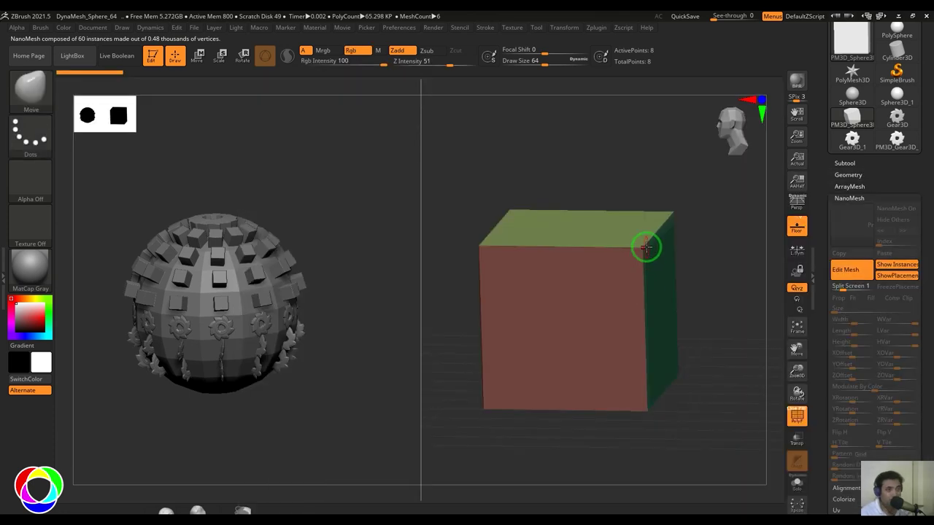
# Try to pull the cube's two upper corners along the green side down with the Move brush.
pyautogui.moveTo(644, 248); pyautogui.dragTo(596, 338)
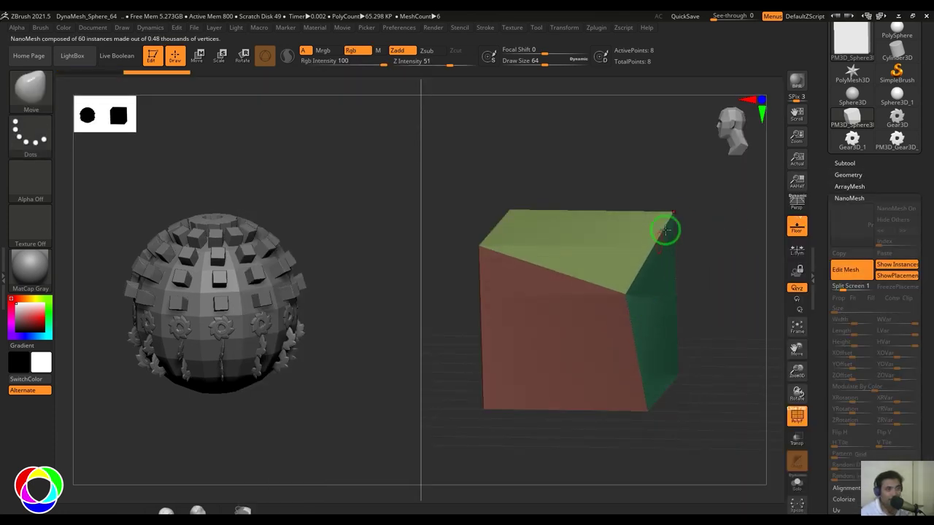
pyautogui.moveTo(675, 213); pyautogui.dragTo(638, 377)
pyautogui.moveTo(306, 341); pyautogui.dragTo(379, 366)
# Pull the upper corners along the cube's opposite side downward with the Move brush to shape it into a sloped wedge.
pyautogui.moveTo(378, 367); pyautogui.dragTo(501, 249, button='right')
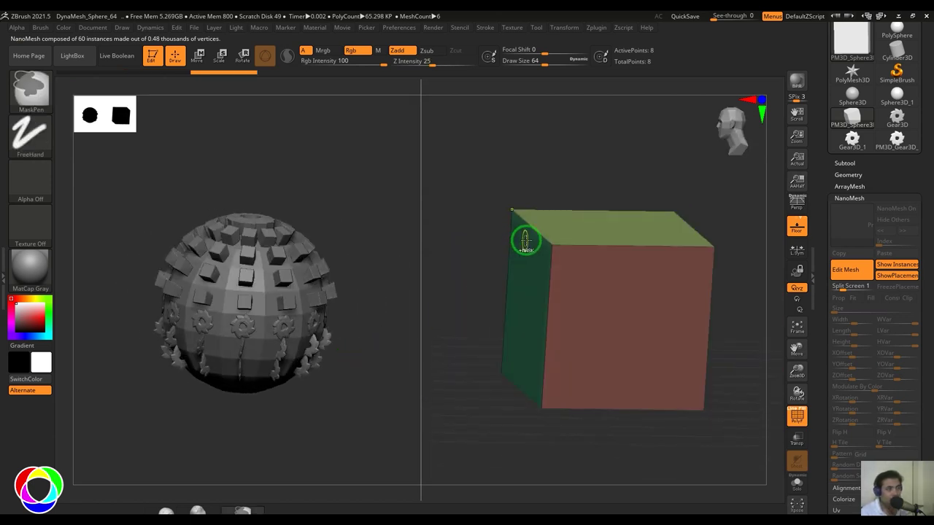
pyautogui.moveTo(552, 246); pyautogui.dragTo(532, 350)
pyautogui.moveTo(494, 223); pyautogui.dragTo(503, 395)
pyautogui.moveTo(349, 421); pyautogui.dragTo(374, 434, button='right')
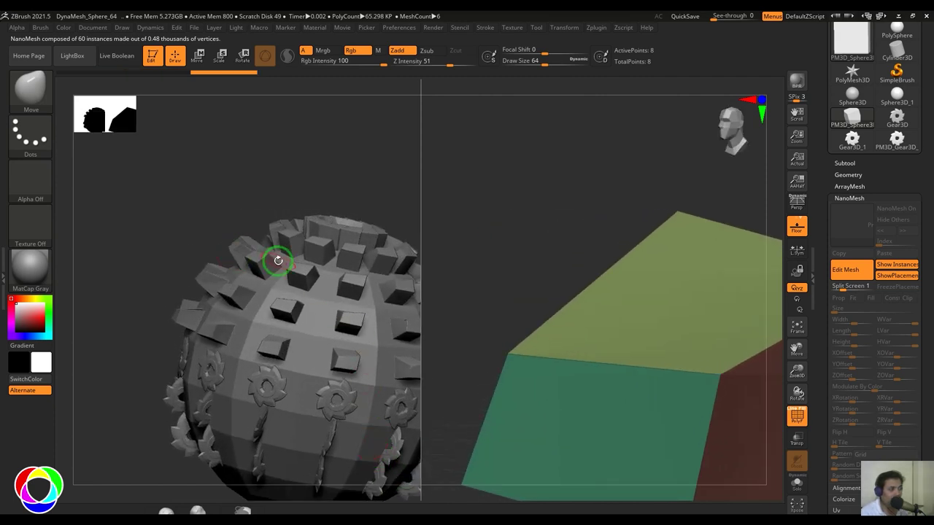
pyautogui.keyDown('alt'); pyautogui.moveTo(181, 197); pyautogui.dragTo(95, 172, button='right'); pyautogui.keyUp('alt')
pyautogui.keyDown('alt'); pyautogui.moveTo(273, 171); pyautogui.dragTo(282, 132, button='right'); pyautogui.keyUp('alt')
pyautogui.keyDown('alt'); pyautogui.moveTo(694, 359); pyautogui.dragTo(668, 403, button='right'); pyautogui.keyUp('alt')
pyautogui.moveTo(554, 289); pyautogui.dragTo(544, 394)
pyautogui.moveTo(475, 274)
pyautogui.mouseDown()
pyautogui.moveTo(444, 350)
pyautogui.moveTo(454, 353)
pyautogui.mouseUp()
pyautogui.keyDown('alt'); pyautogui.moveTo(549, 418); pyautogui.dragTo(586, 411, button='right'); pyautogui.keyUp('alt')
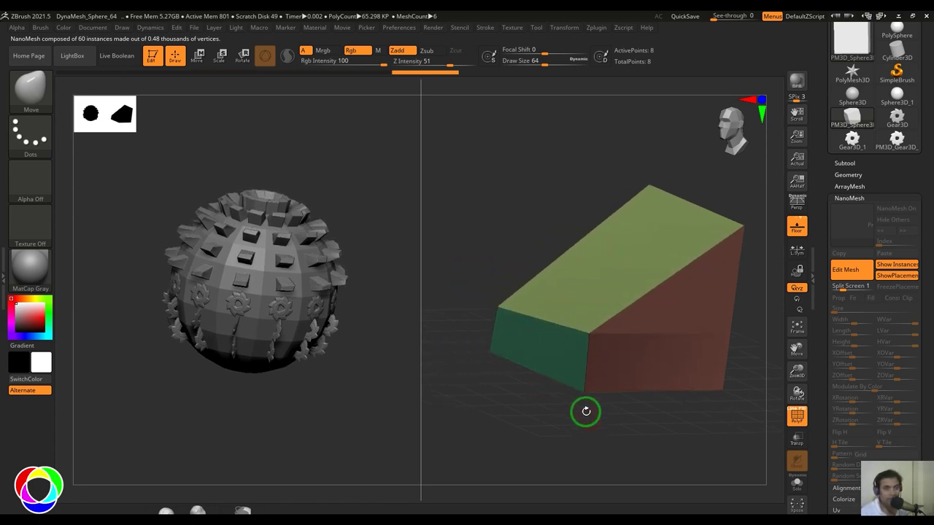
# Compare Split Screen modes 0, 1, 2 and 3, framing the edited wedge and the sphere in the new layouts.
pyautogui.click(836, 287)
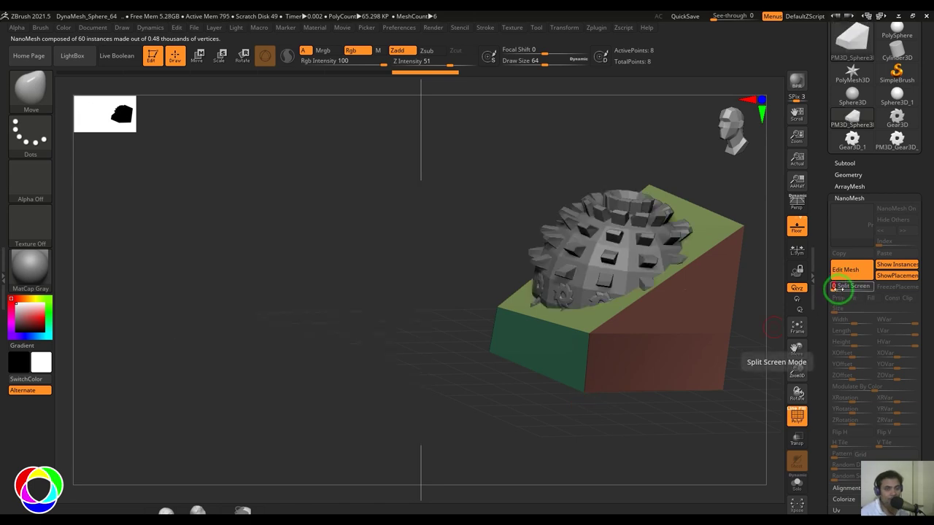
pyautogui.click(837, 287)
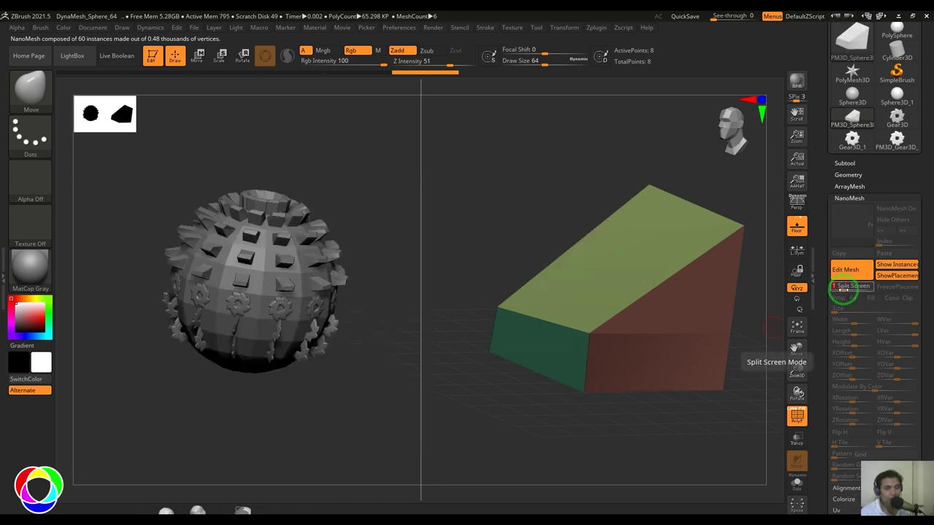
pyautogui.click(844, 287)
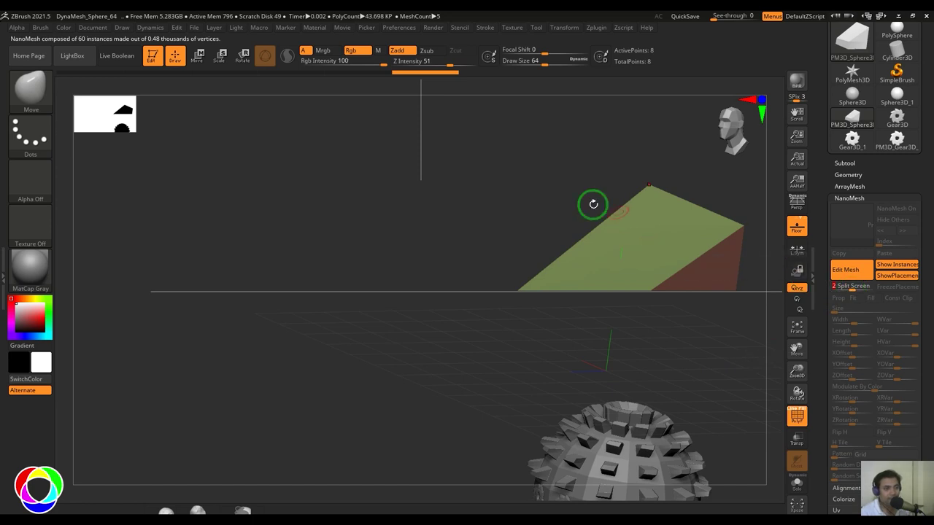
pyautogui.moveTo(450, 149); pyautogui.dragTo(532, 174)
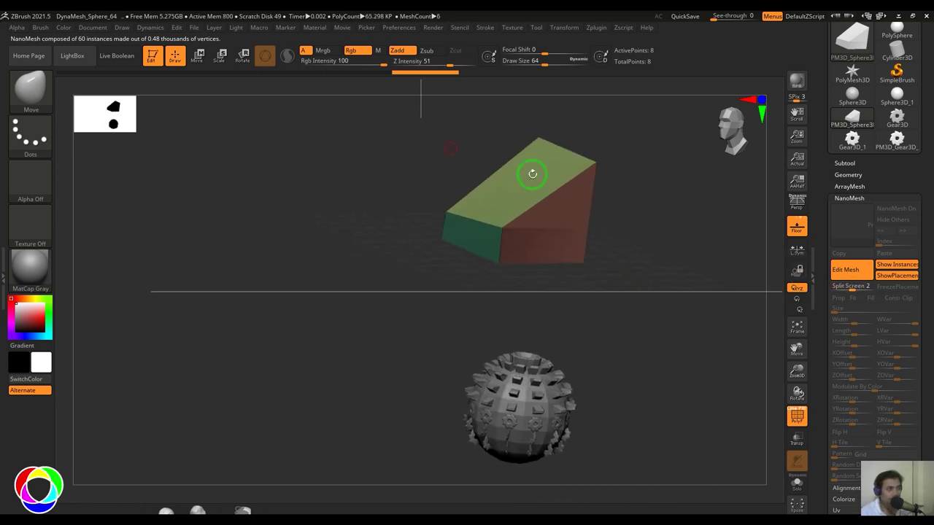
pyautogui.click(862, 286)
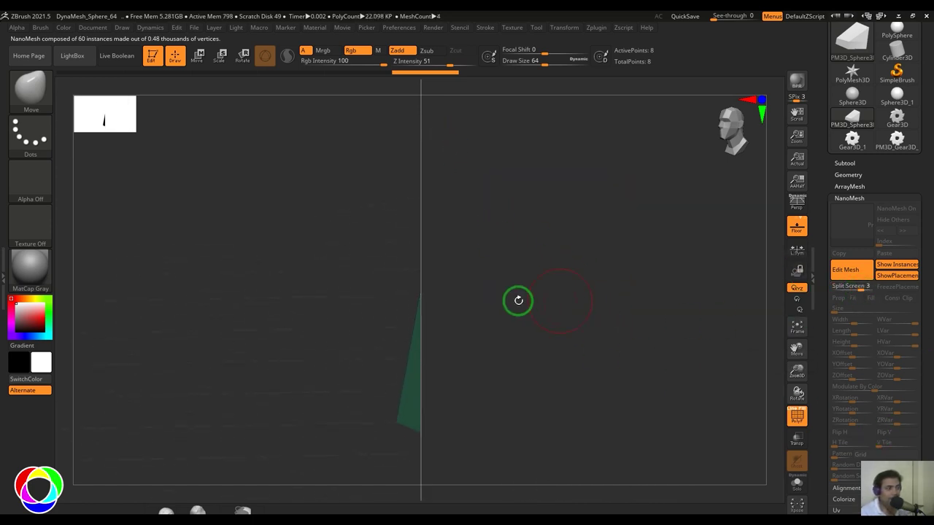
pyautogui.keyDown('alt'); pyautogui.moveTo(389, 334); pyautogui.dragTo(39, 278); pyautogui.keyUp('alt')
pyautogui.keyDown('alt'); pyautogui.moveTo(114, 421); pyautogui.dragTo(48, 332); pyautogui.keyUp('alt')
pyautogui.keyDown('alt'); pyautogui.moveTo(192, 340); pyautogui.dragTo(246, 446); pyautogui.keyUp('alt')
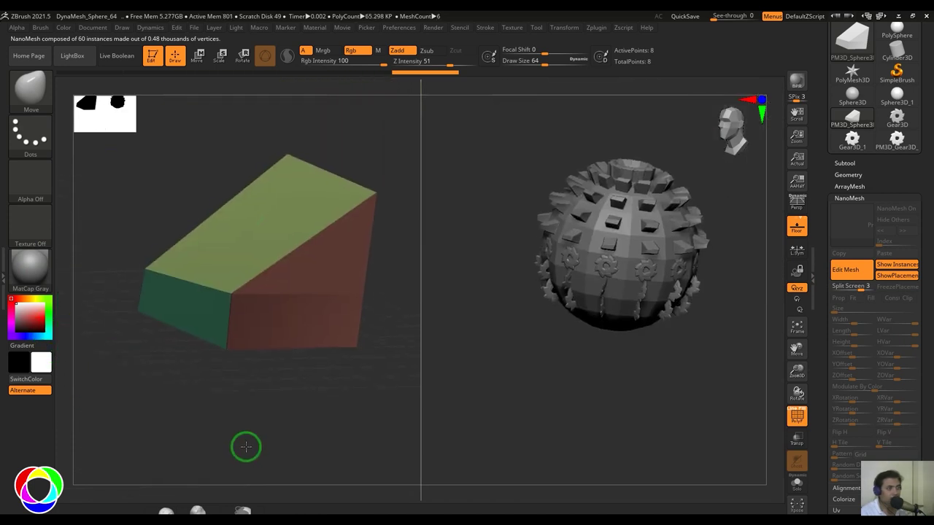
# Set Split Screen to 0 and exit Edit Mesh to return to the full sphere.
pyautogui.click(833, 286)
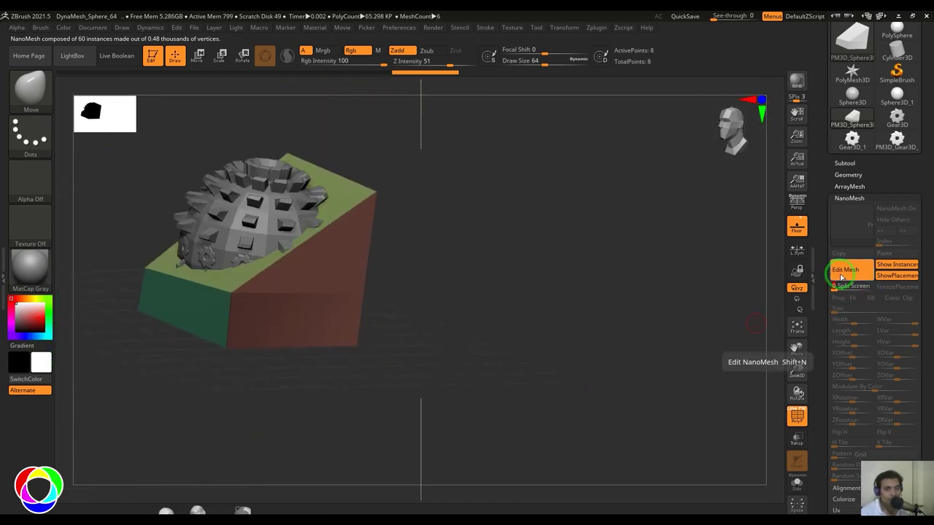
pyautogui.click(842, 272)
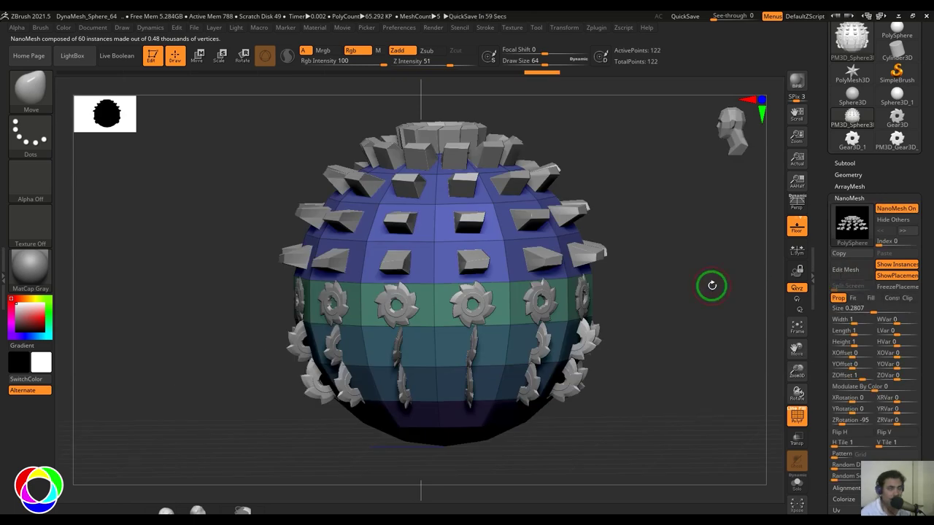
# Toggle Show Instances off and on to compare the sphere with and without its NanoMesh instances.
pyautogui.click(908, 265)
pyautogui.click(907, 265)
pyautogui.click(908, 266)
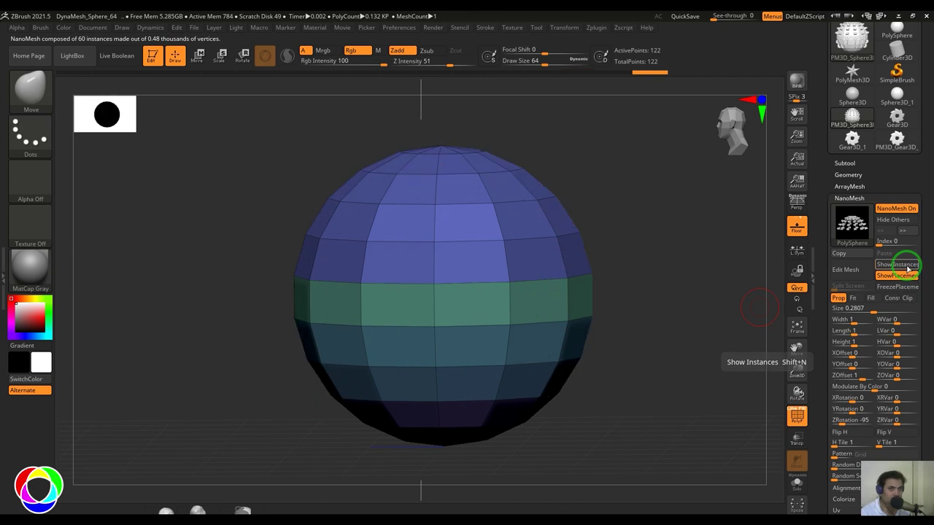
pyautogui.click(908, 266)
pyautogui.click(907, 265)
pyautogui.click(908, 265)
# Toggle Show Placement off and on to compare the instances with and without their base polygons, including from below the sphere.
pyautogui.click(907, 276)
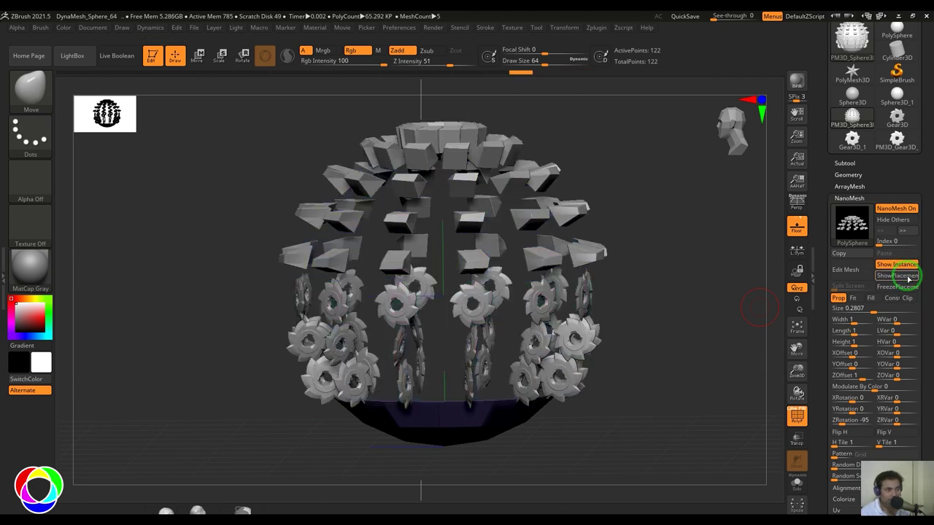
pyautogui.click(908, 277)
pyautogui.click(907, 276)
pyautogui.click(907, 277)
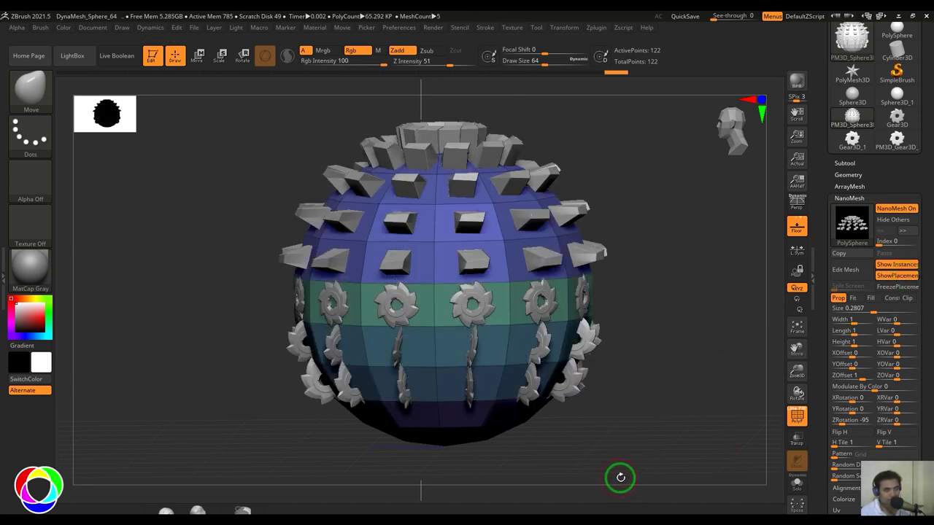
pyautogui.moveTo(618, 477); pyautogui.dragTo(556, 241)
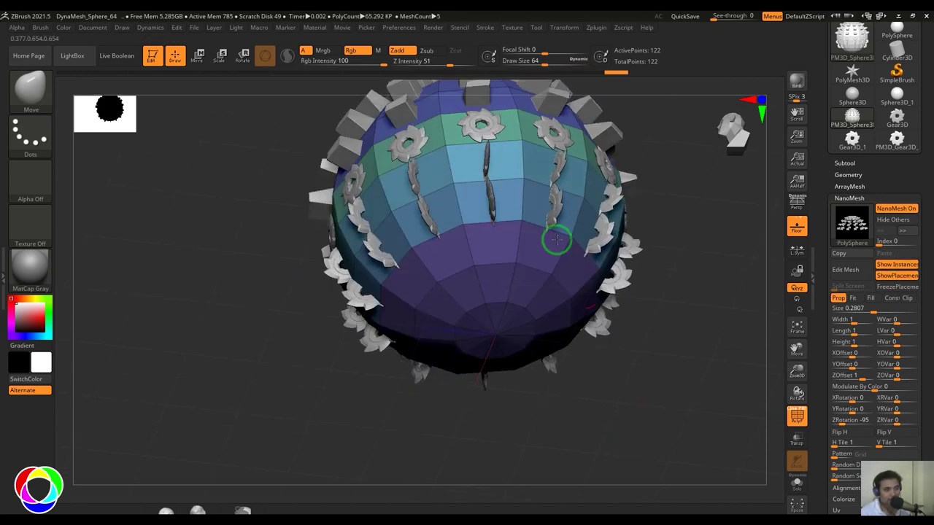
pyautogui.click(884, 275)
pyautogui.click(885, 276)
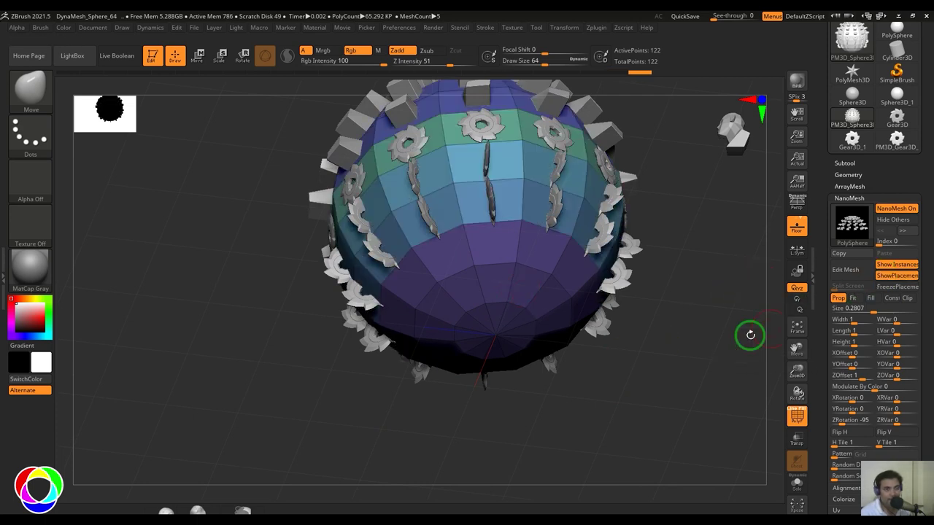
# Enlarge the Move brush to a Draw Size of about 438.
pyautogui.moveTo(750, 333); pyautogui.dragTo(617, 332)
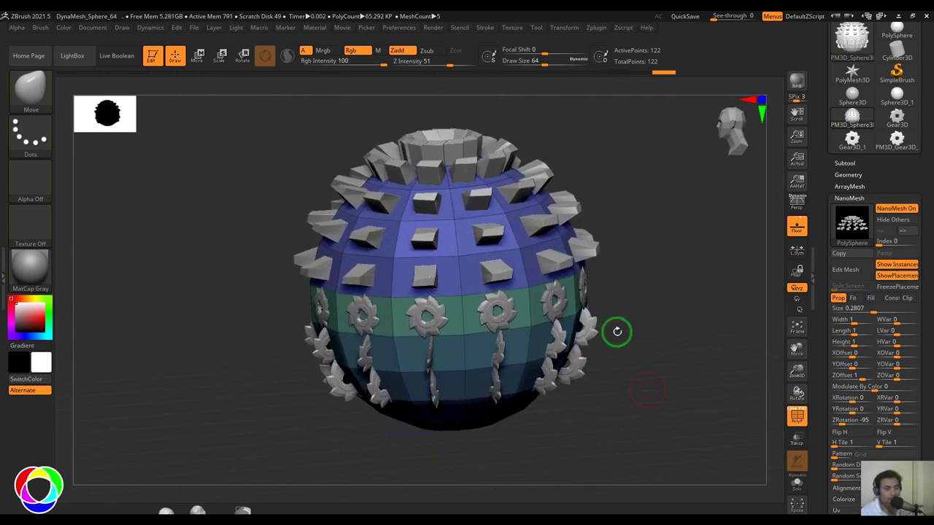
pyautogui.press('s')
pyautogui.moveTo(567, 275)
pyautogui.mouseDown()
pyautogui.moveTo(590, 283)
pyautogui.moveTo(459, 299)
pyautogui.moveTo(723, 280)
pyautogui.moveTo(637, 301)
pyautogui.moveTo(407, 237)
pyautogui.moveTo(477, 233)
pyautogui.moveTo(525, 207)
pyautogui.moveTo(487, 260)
pyautogui.moveTo(542, 278)
pyautogui.mouseUp()
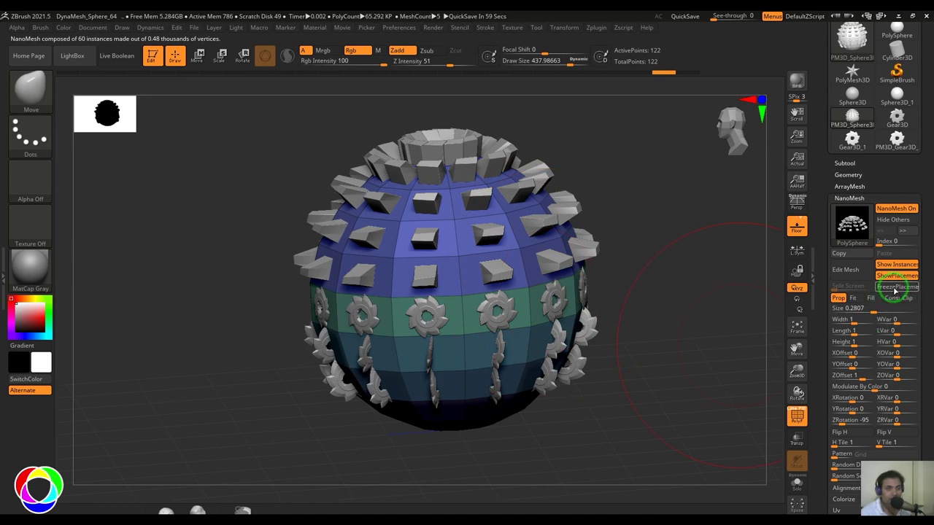
# Test FreezePlacement on and off while pushing the sphere's side inward with the Move brush, leaving it on and undoing the push.
pyautogui.moveTo(568, 288)
pyautogui.mouseDown()
pyautogui.moveTo(350, 463)
pyautogui.moveTo(567, 308)
pyautogui.moveTo(558, 304)
pyautogui.mouseUp()
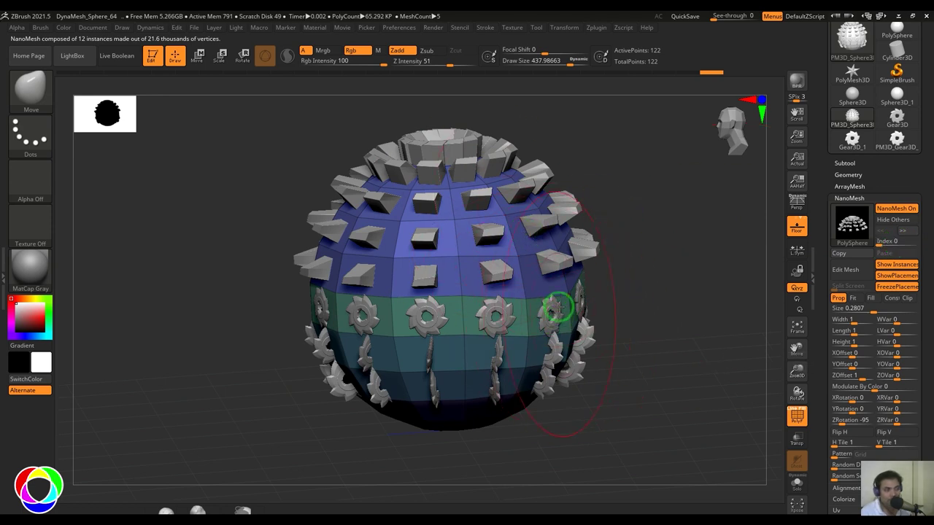
pyautogui.moveTo(559, 307); pyautogui.dragTo(503, 292)
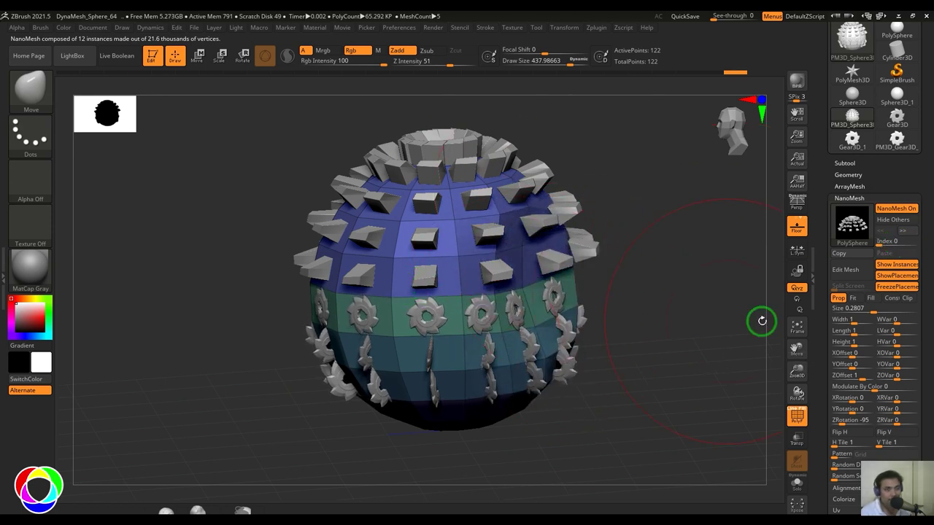
pyautogui.click(901, 288)
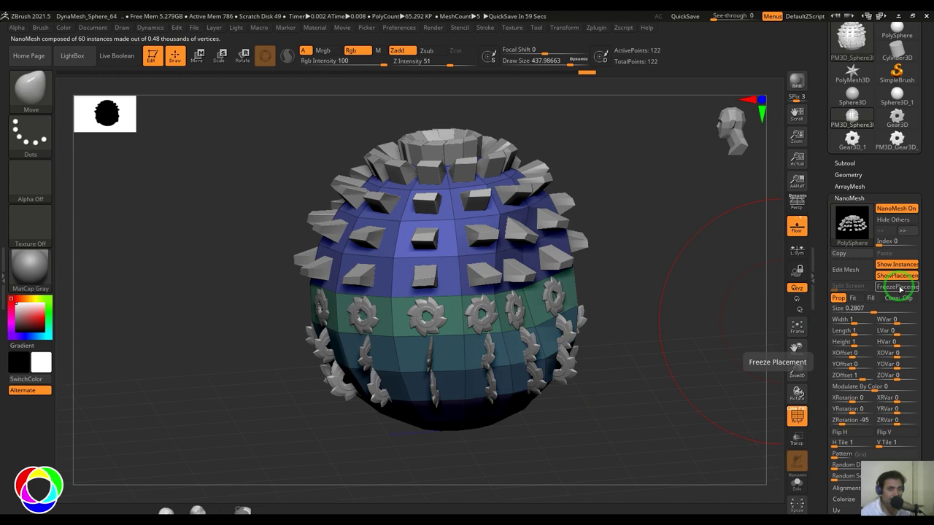
pyautogui.click(900, 288)
pyautogui.press('ctrl')
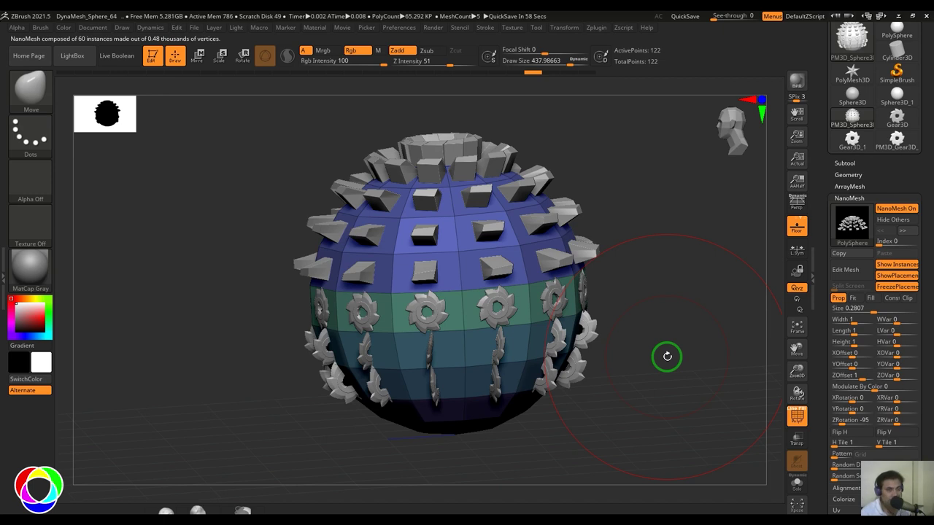
# Set the wedge NanoMesh's Size to about 0.75 and change its mode from Proportional to Fit.
pyautogui.moveTo(684, 375); pyautogui.dragTo(683, 395)
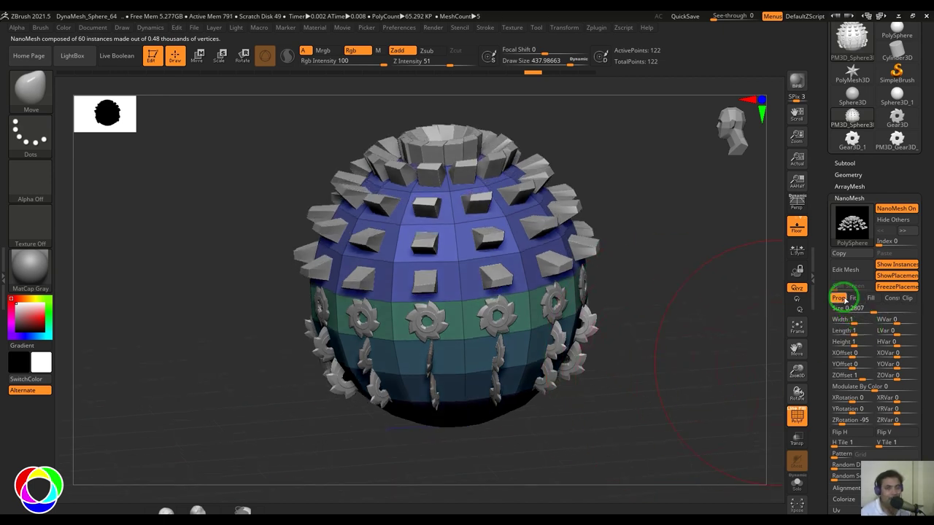
pyautogui.moveTo(860, 309); pyautogui.dragTo(880, 312)
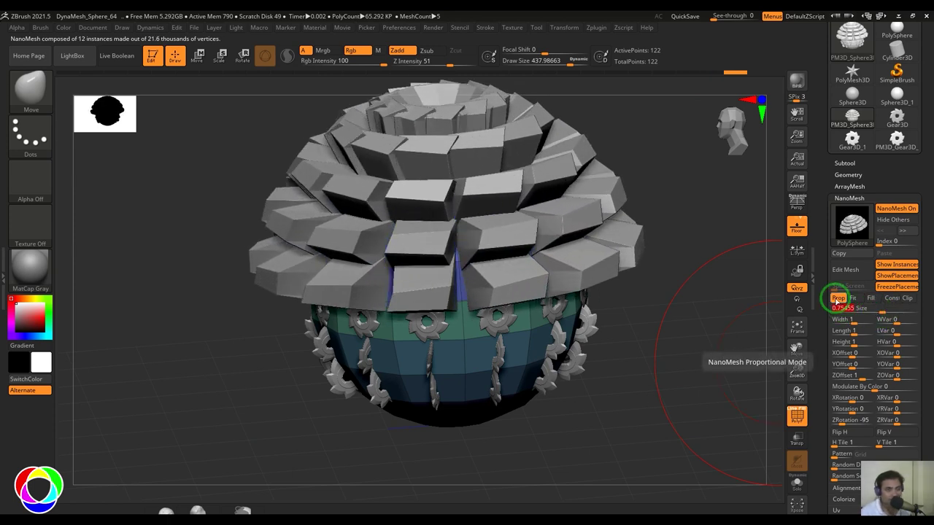
pyautogui.click(852, 298)
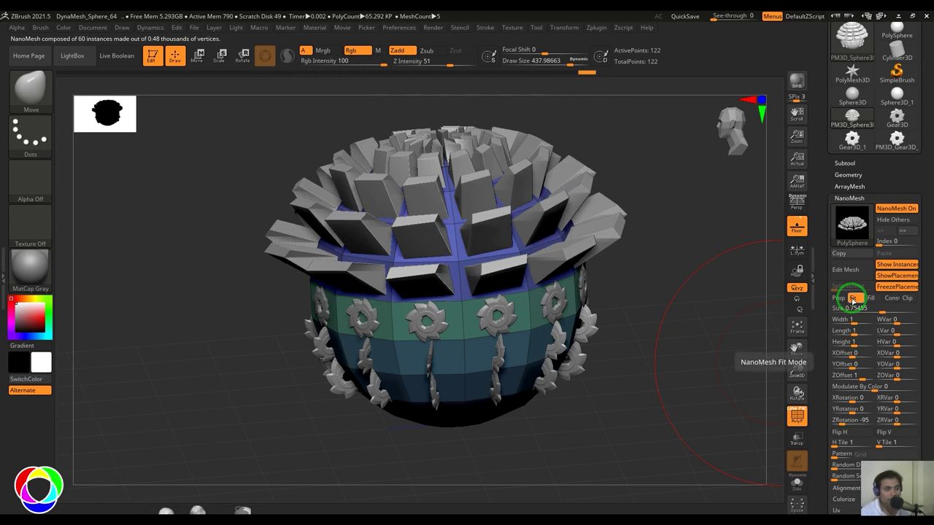
# Try the Fill mode on the wedge NanoMesh, comparing it from above the sphere, and return it to Fit.
pyautogui.moveTo(645, 327); pyautogui.dragTo(685, 354)
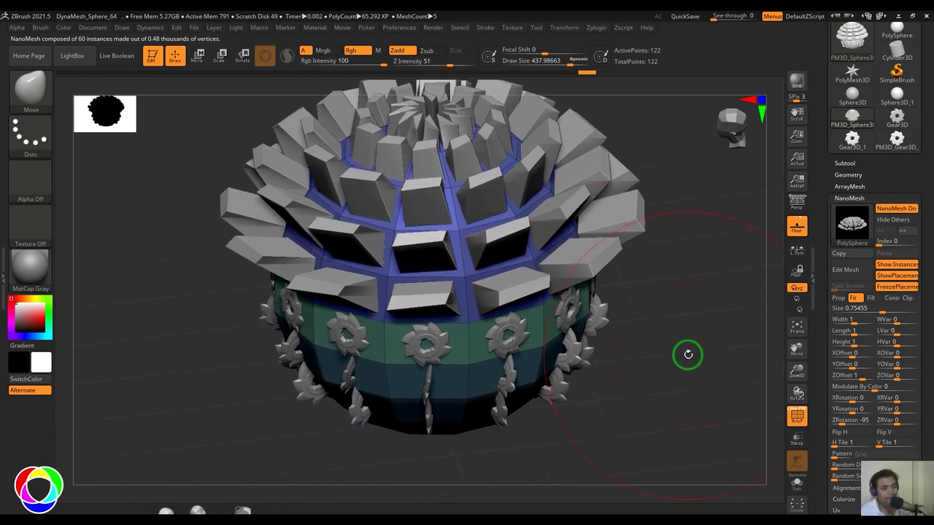
pyautogui.click(871, 298)
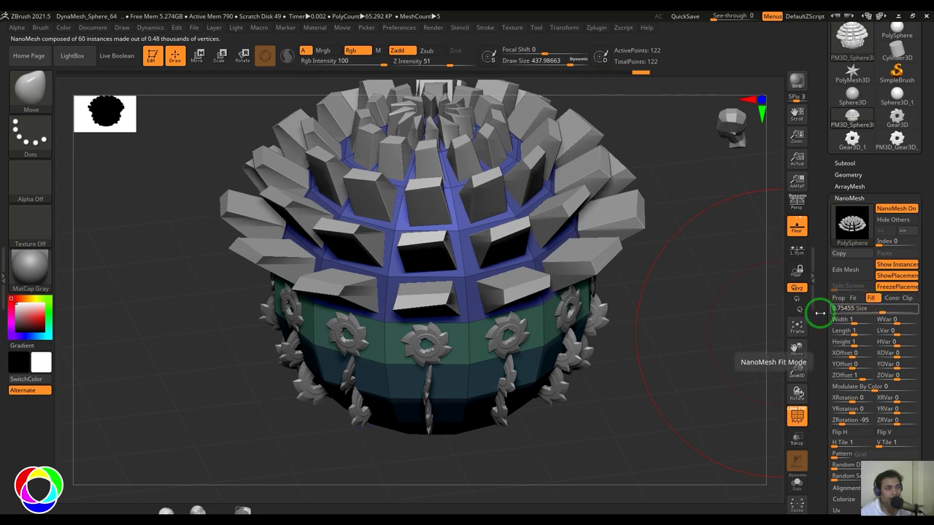
pyautogui.moveTo(730, 346); pyautogui.dragTo(767, 349)
pyautogui.click(855, 299)
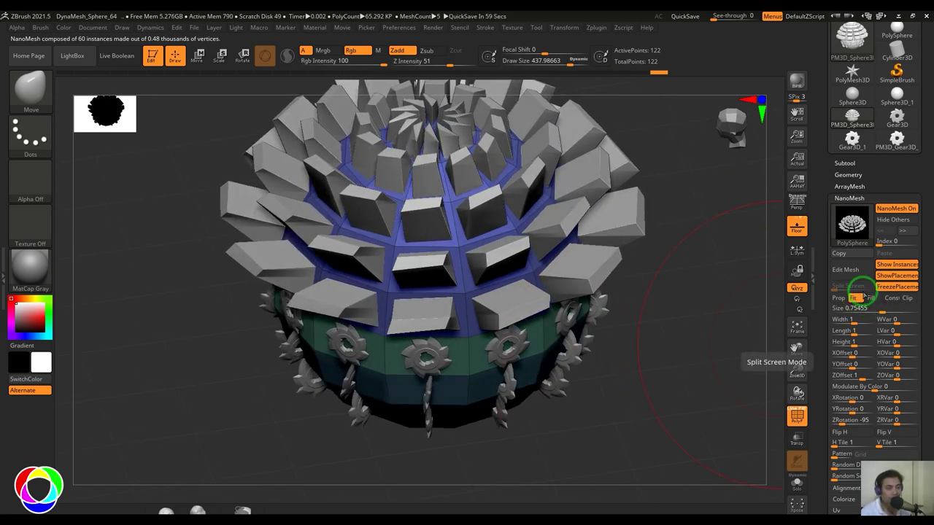
# Switch to the gear NanoMesh at Index 1, set its Size to about 0.65 and turn on Clip.
pyautogui.moveTo(650, 387); pyautogui.dragTo(656, 357)
pyautogui.moveTo(883, 243); pyautogui.dragTo(892, 243)
pyautogui.keyDown('alt'); pyautogui.moveTo(660, 404); pyautogui.dragTo(706, 385); pyautogui.keyUp('alt')
pyautogui.moveTo(871, 309); pyautogui.dragTo(880, 314)
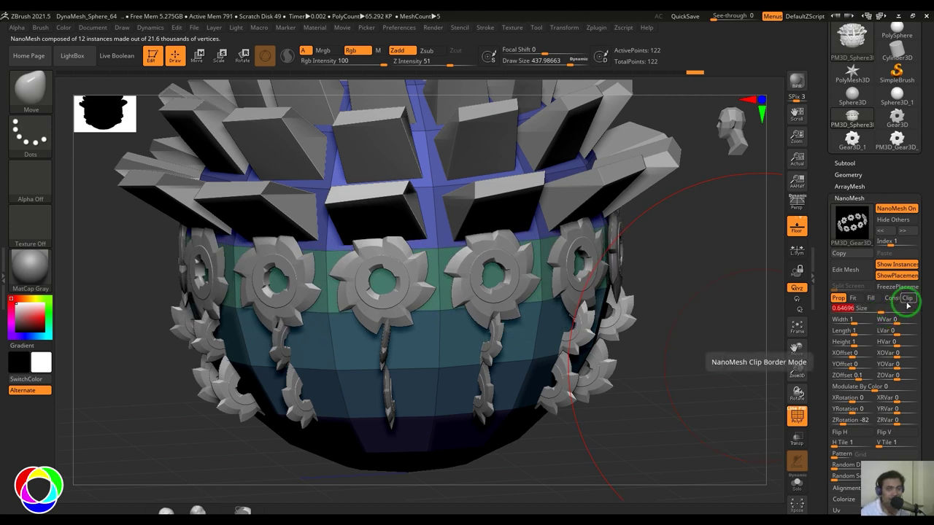
pyautogui.click(907, 298)
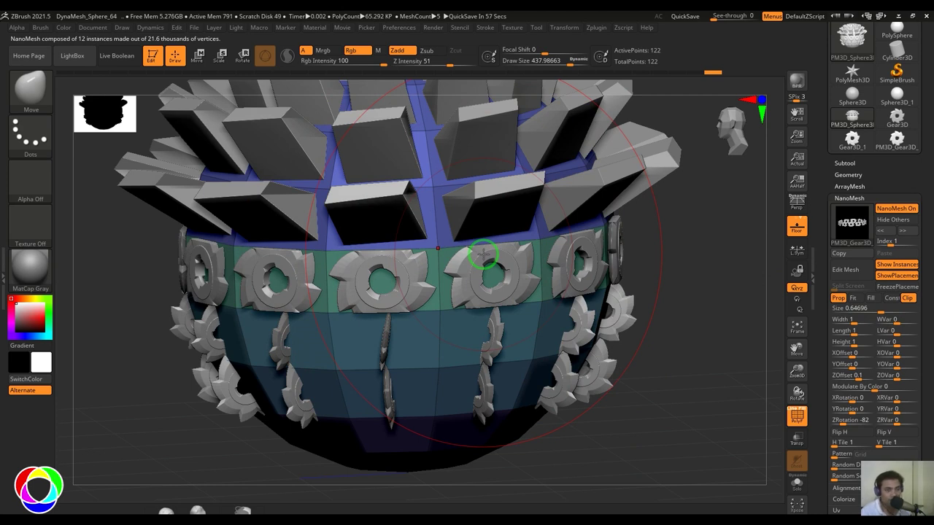
pyautogui.keyDown('ctrl'); pyautogui.moveTo(721, 358); pyautogui.dragTo(690, 343, button='right'); pyautogui.keyUp('ctrl')
# Return to the wedge NanoMesh at Index 0 and set its Width to about 0.7 and ZOffset to 0.
pyautogui.click(883, 241)
pyautogui.moveTo(704, 388)
pyautogui.mouseDown()
pyautogui.moveTo(682, 411)
pyautogui.moveTo(713, 381)
pyautogui.moveTo(707, 408)
pyautogui.moveTo(696, 398)
pyautogui.mouseUp()
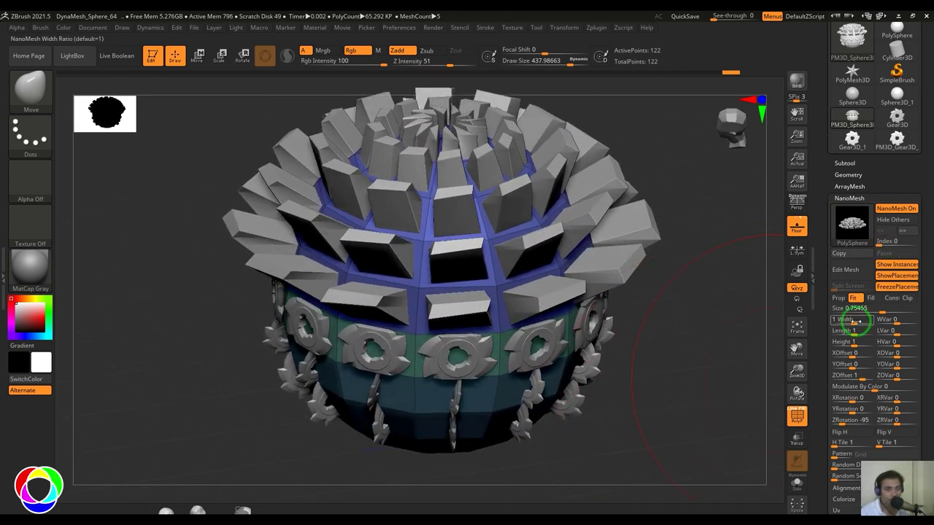
pyautogui.moveTo(859, 321); pyautogui.dragTo(849, 376)
pyautogui.hotkey('ctrl', 'z')
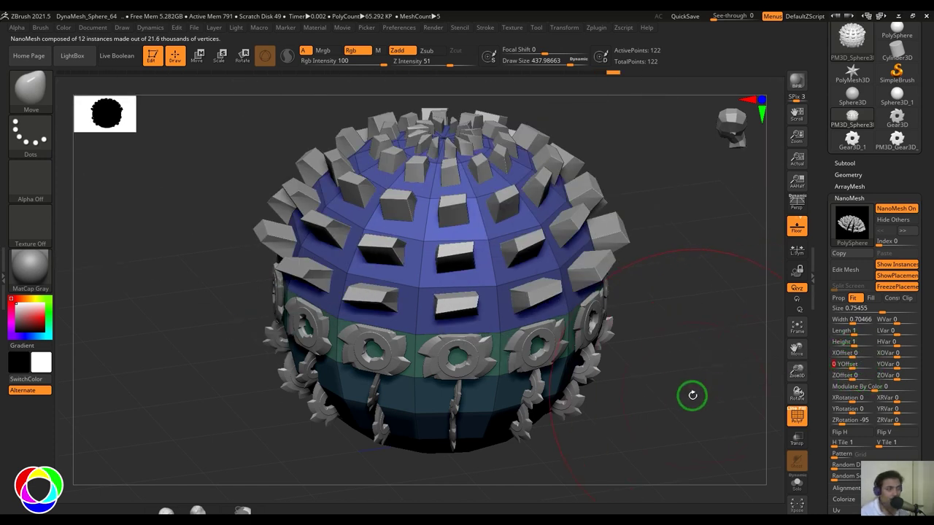
pyautogui.moveTo(690, 394); pyautogui.dragTo(695, 391)
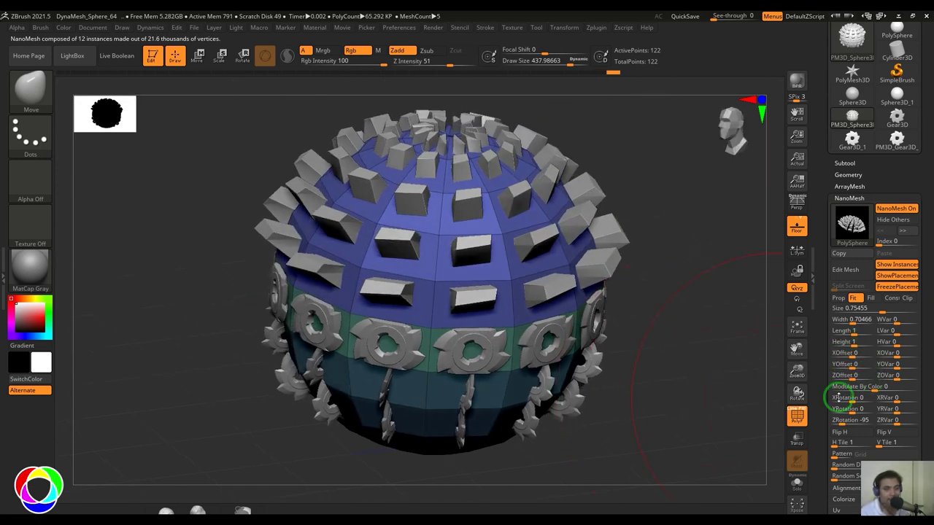
# Set the wedges' XOffset to 2 and their XOVar variation to 100.
pyautogui.click(863, 356)
pyautogui.write('2')
pyautogui.press('Return')
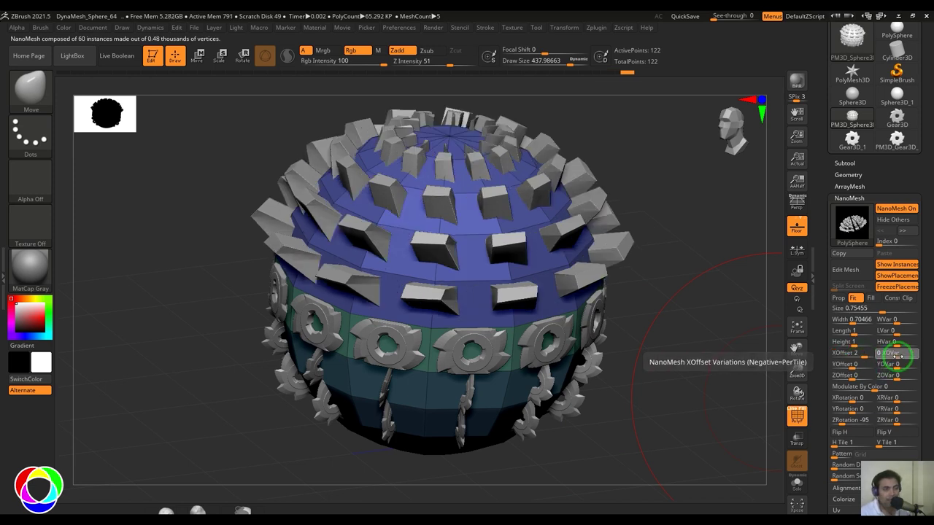
pyautogui.moveTo(896, 353); pyautogui.dragTo(917, 354)
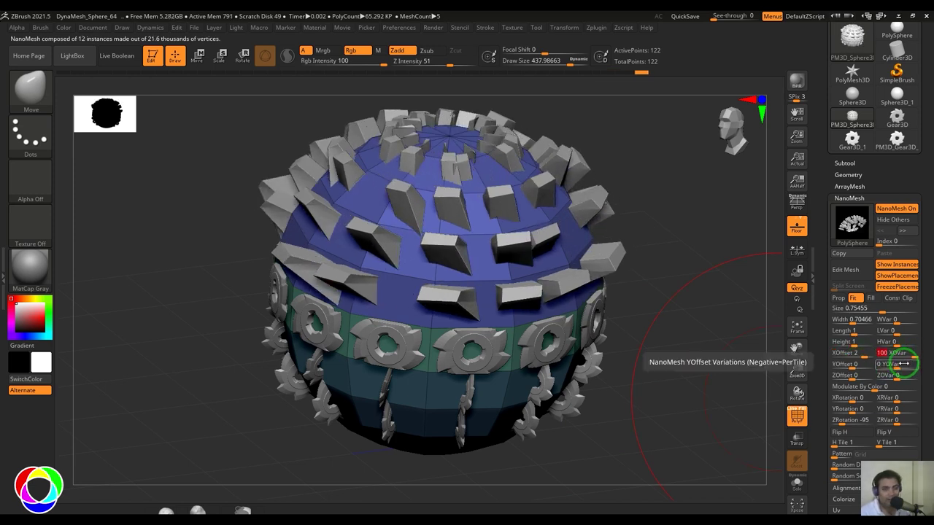
# Reset the wedges' XOVar to 0 and set XOffset to 1.
pyautogui.write('0')
pyautogui.press('Return')
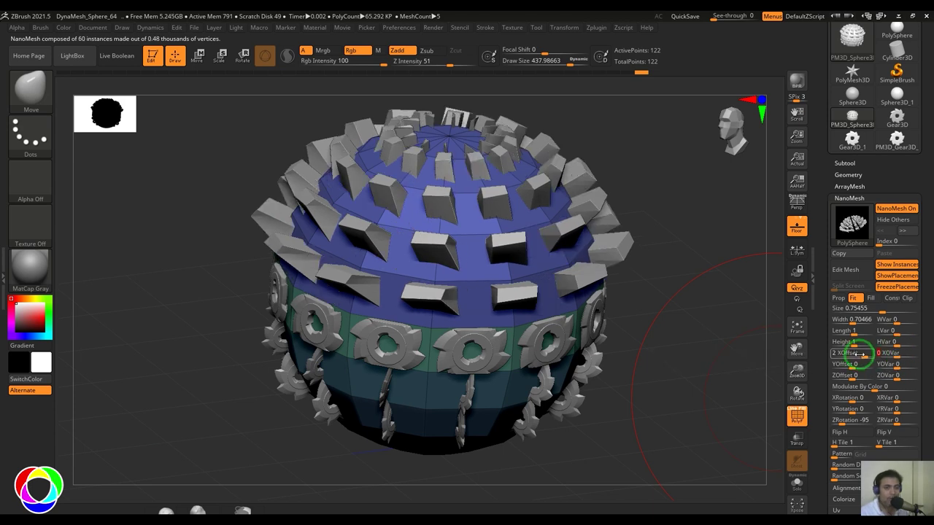
pyautogui.click(859, 355)
pyautogui.write('1')
pyautogui.press('Return')
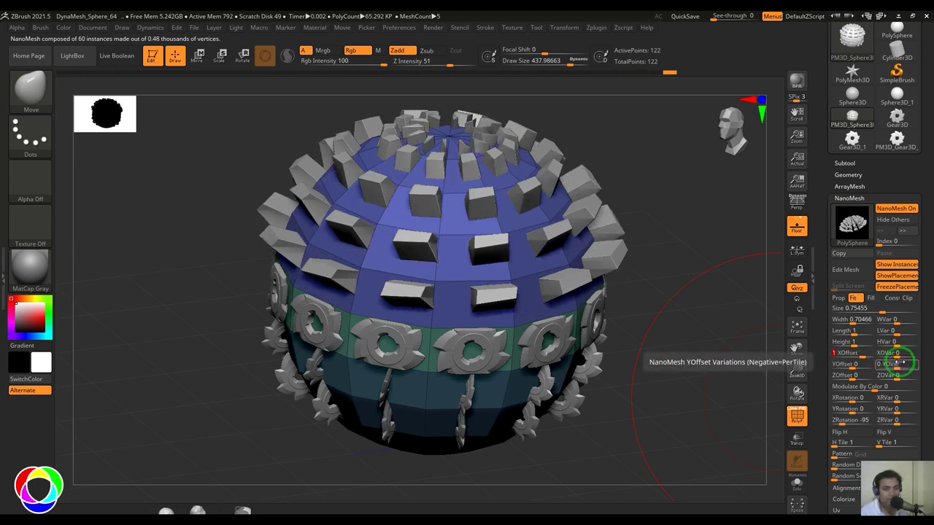
# Stretch the wedge instances by setting Length to 2 and Height to 5.
pyautogui.moveTo(858, 331); pyautogui.dragTo(860, 332)
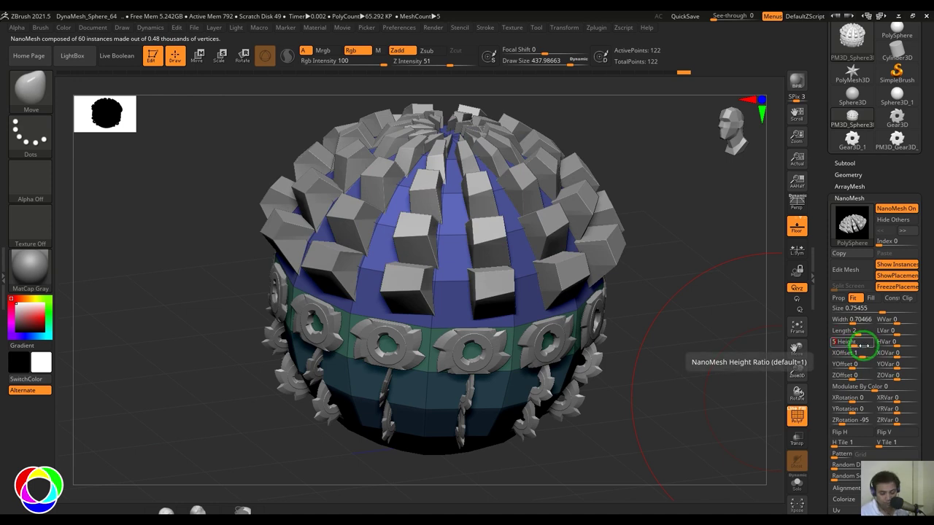
pyautogui.press('Return')
pyautogui.keyDown('alt'); pyautogui.moveTo(709, 389); pyautogui.dragTo(816, 391); pyautogui.keyUp('alt')
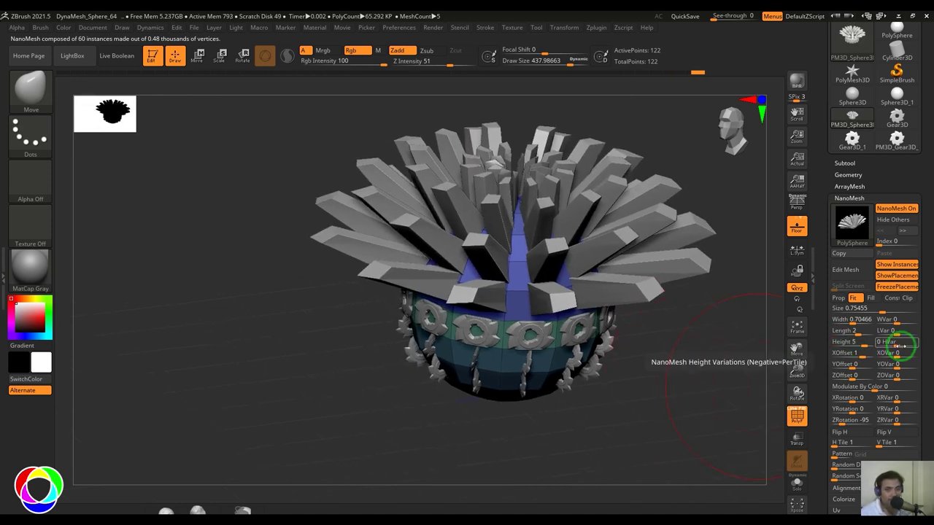
# Try a large positive HVar height variation on the wedges and reset it to 0.
pyautogui.moveTo(903, 342); pyautogui.dragTo(917, 343)
pyautogui.moveTo(642, 394); pyautogui.dragTo(615, 412)
pyautogui.click(905, 346)
pyautogui.write('00')
pyautogui.press('Return')
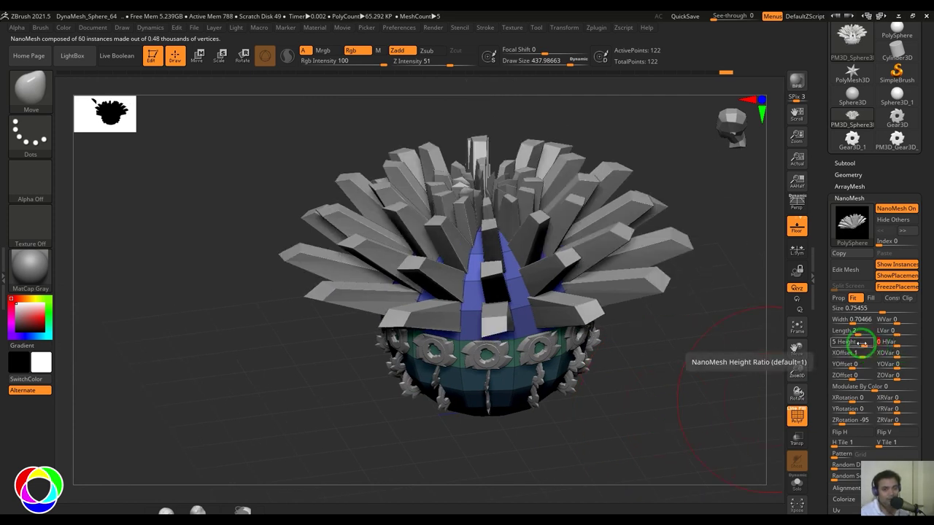
# Reset the wedge instances' Height, Length and Width to 1.
pyautogui.click(862, 343)
pyautogui.write('1')
pyautogui.press('Return')
pyautogui.click(860, 333)
pyautogui.write('1')
pyautogui.press('Return')
pyautogui.click(858, 322)
pyautogui.write('1')
pyautogui.press('Return')
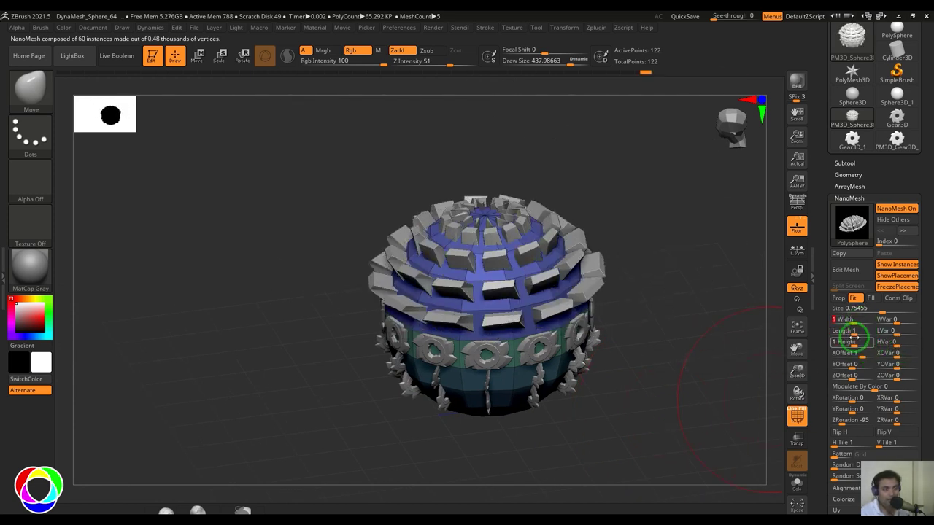
pyautogui.moveTo(656, 397)
pyautogui.keyDown('alt'); pyautogui.mouseDown()
pyautogui.moveTo(673, 416)
pyautogui.moveTo(697, 406)
pyautogui.mouseUp(); pyautogui.keyUp('alt')
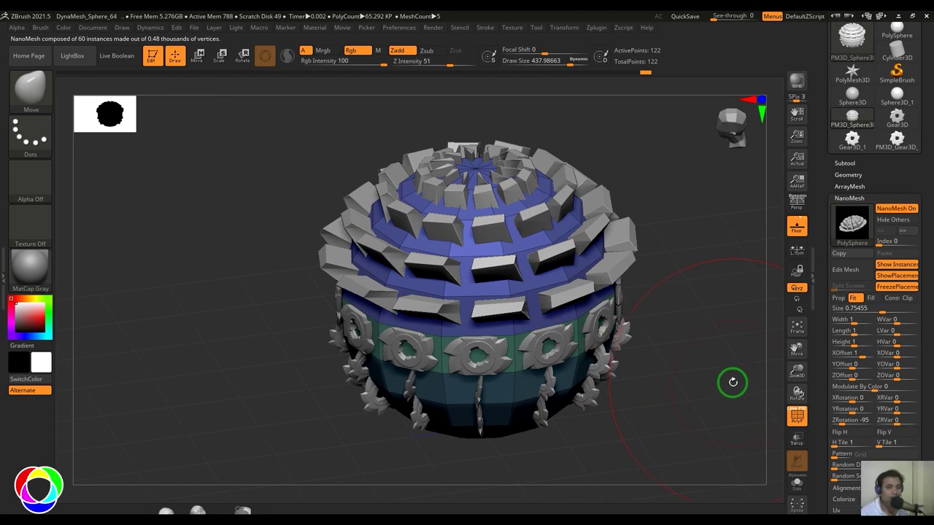
# Set the wedges' YOVar to 23, and try XRotation 39 with XRVar 6 before resetting both rotation values to 0.
pyautogui.moveTo(862, 400); pyautogui.dragTo(852, 418)
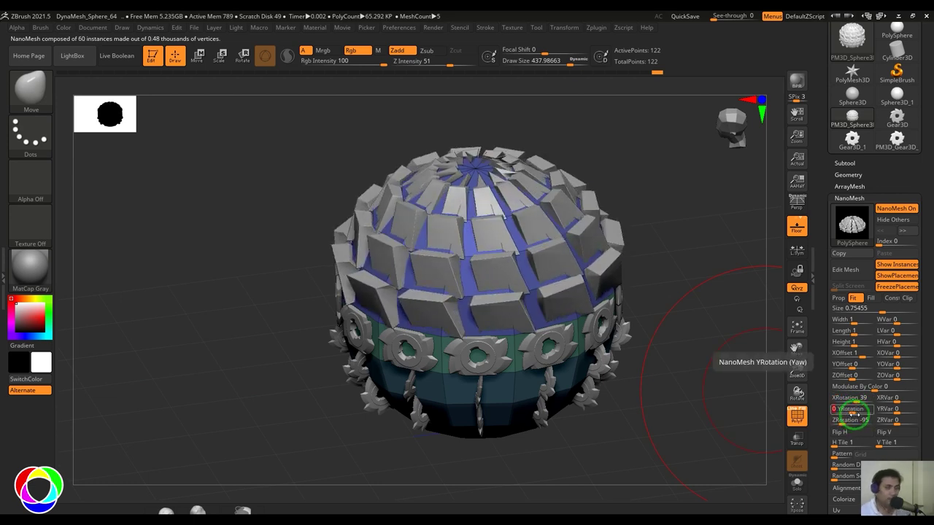
pyautogui.moveTo(896, 369); pyautogui.dragTo(902, 398)
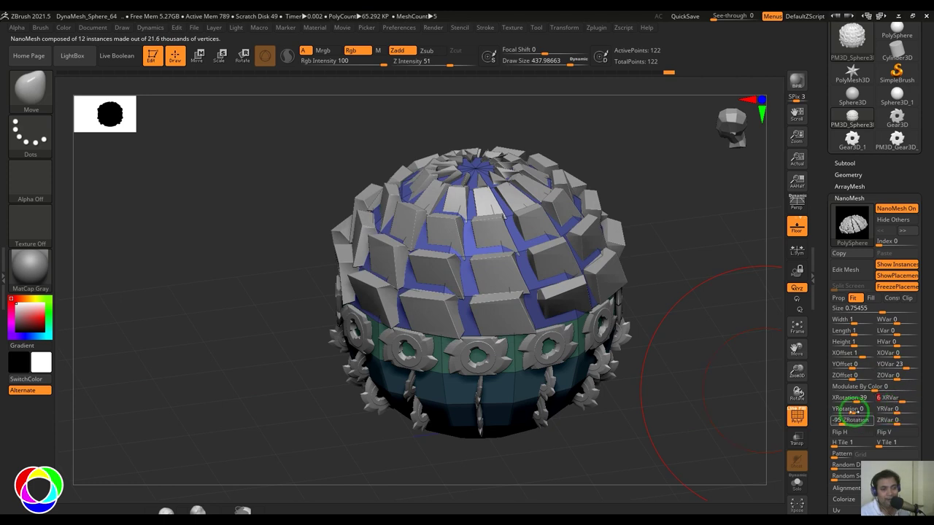
pyautogui.click(852, 398)
pyautogui.write('0')
pyautogui.press('Return')
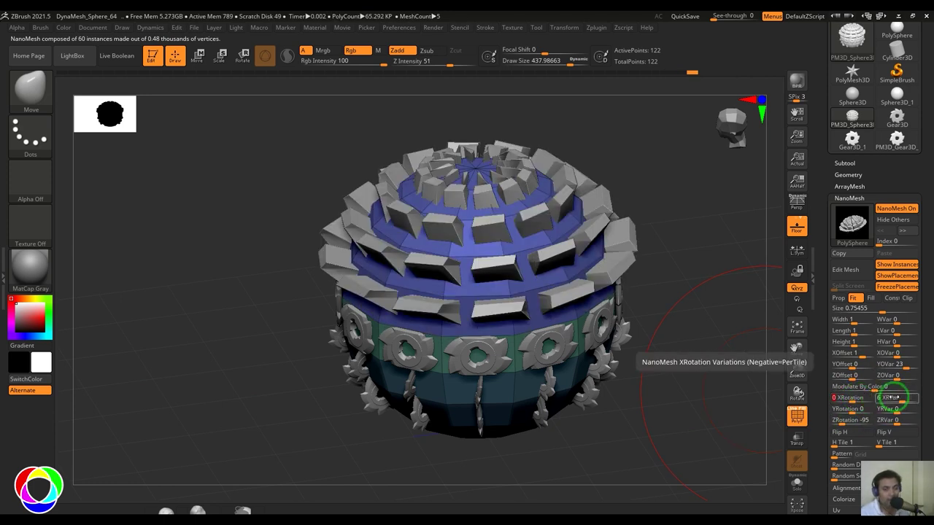
pyautogui.click(896, 398)
pyautogui.write('0')
pyautogui.press('Return')
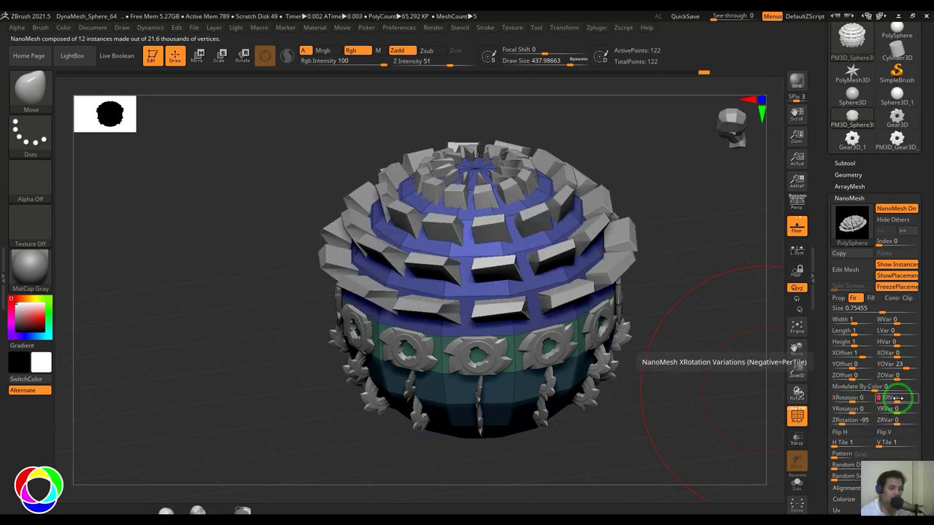
# Set the wedges' XRotation to 10 and then 50, and raise XRVar to 32.
pyautogui.click(849, 398)
pyautogui.write('010')
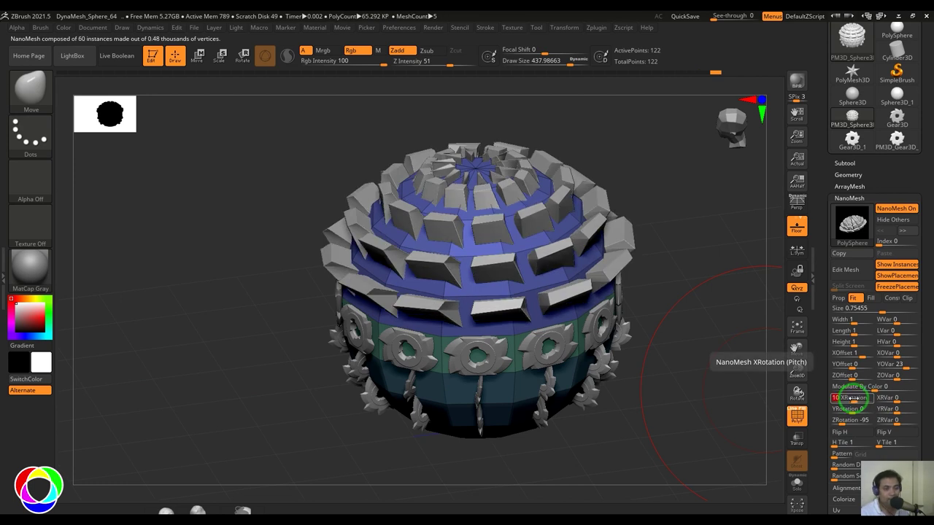
pyautogui.press('Return')
pyautogui.click(887, 398)
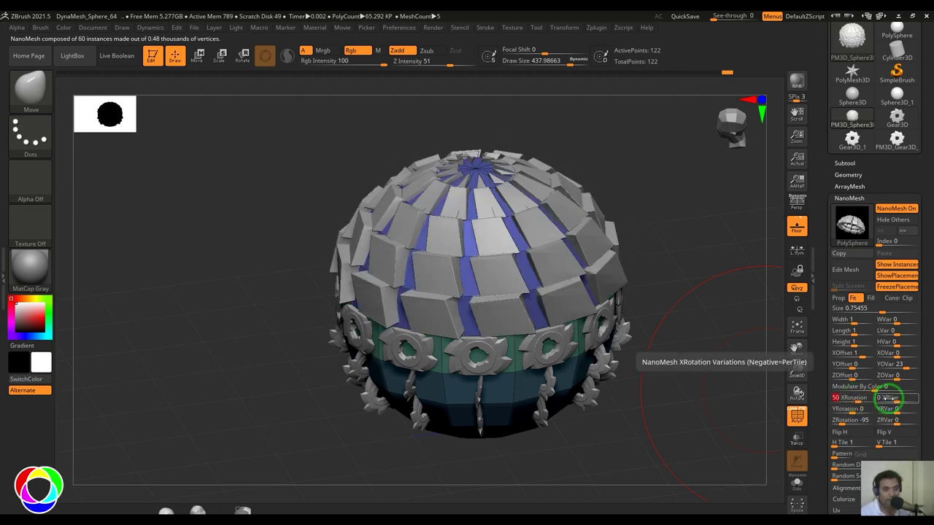
pyautogui.write('6')
pyautogui.moveTo(889, 402); pyautogui.dragTo(908, 402)
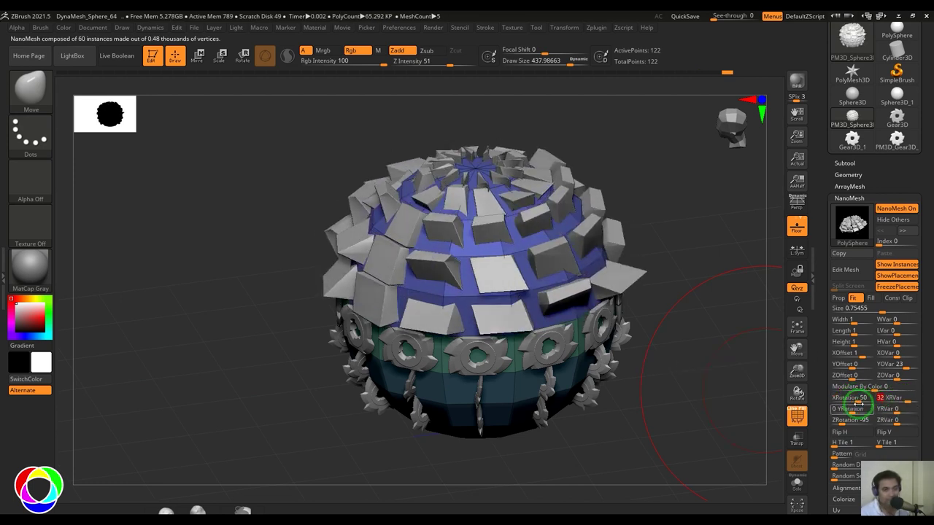
# Reset the wedges' XRotation and ZRotation to 0.
pyautogui.click(859, 402)
pyautogui.write('0')
pyautogui.press('Return')
pyautogui.write('0')
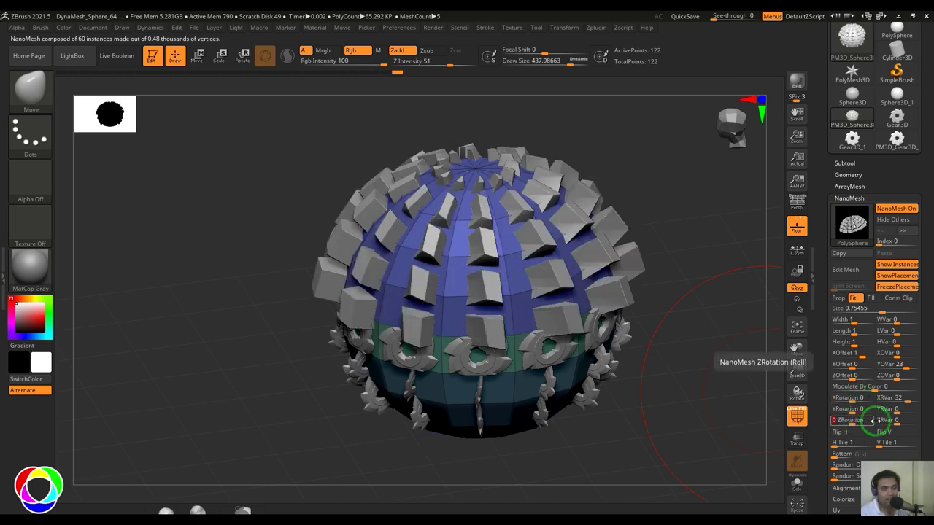
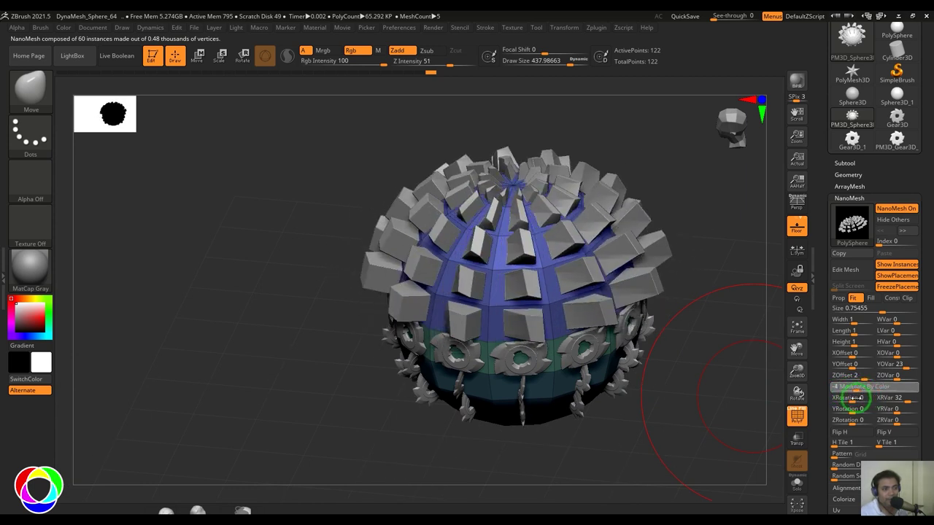
# Turn off the PolyFrame display and select the Standard brush with Rgb colour painting on and Zadd off.
pyautogui.moveTo(638, 413); pyautogui.dragTo(688, 414)
pyautogui.hotkey('shift', 'f')
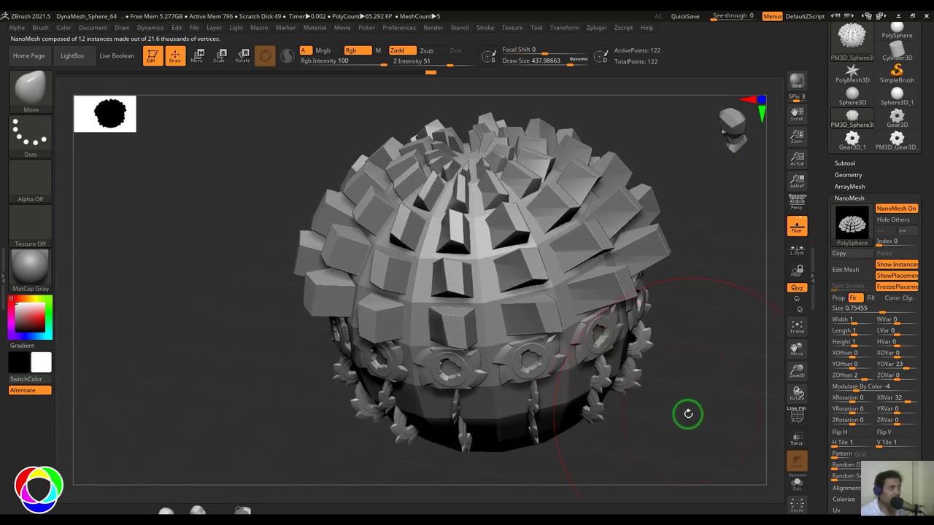
pyautogui.press('b')
pyautogui.press('s')
pyautogui.press('t')
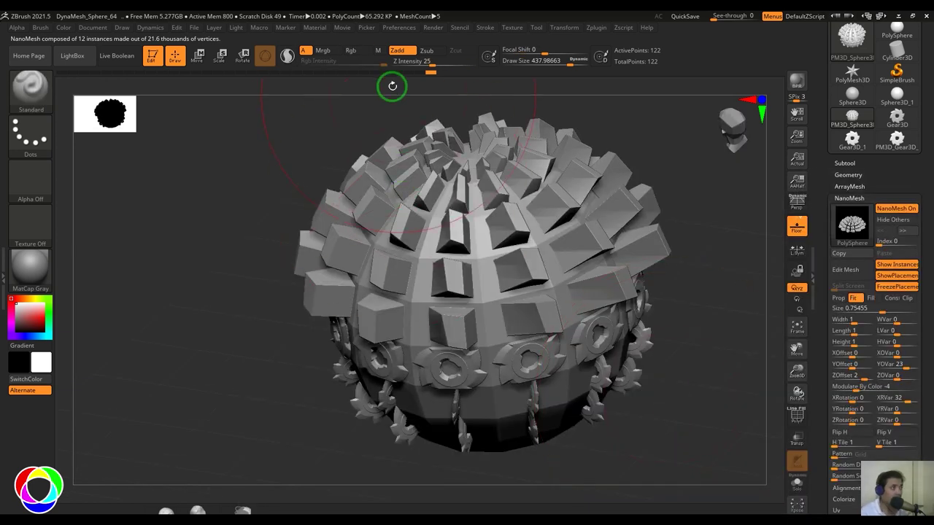
pyautogui.click(358, 50)
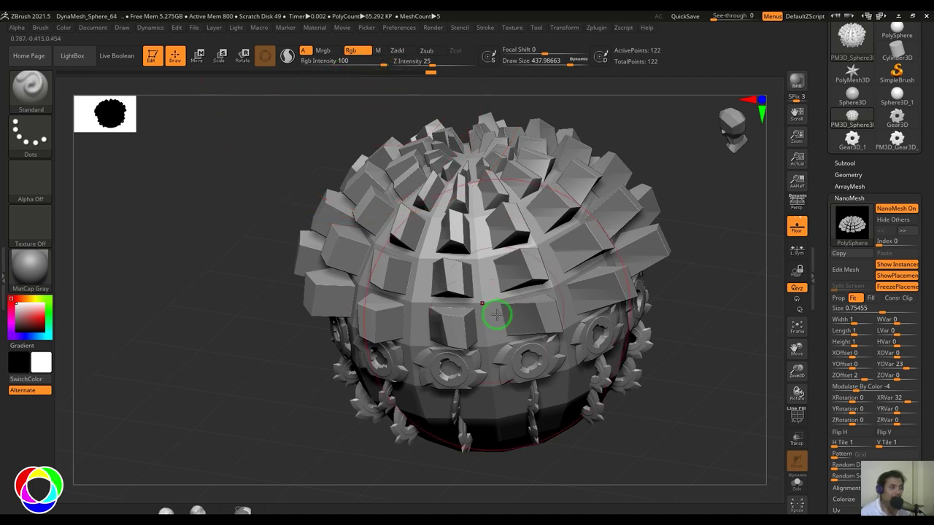
# Choose red as the painting colour and paint it across the front of the sphere beneath the wedges.
pyautogui.click(64, 28)
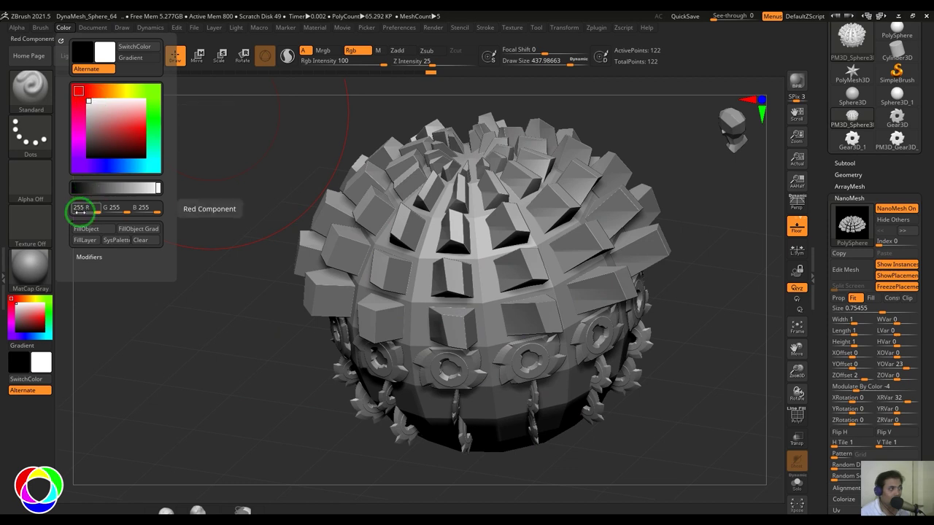
pyautogui.moveTo(849, 208)
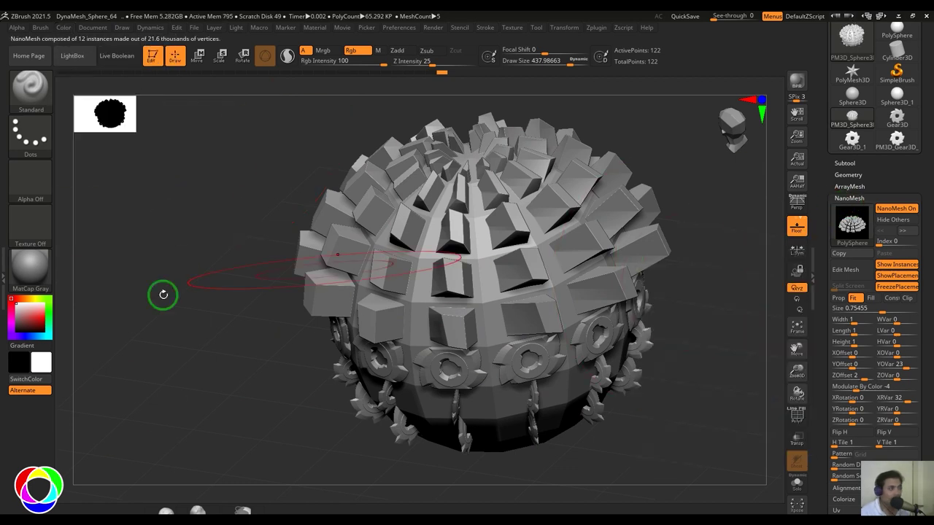
pyautogui.click(45, 318)
pyautogui.moveTo(538, 270); pyautogui.dragTo(518, 271)
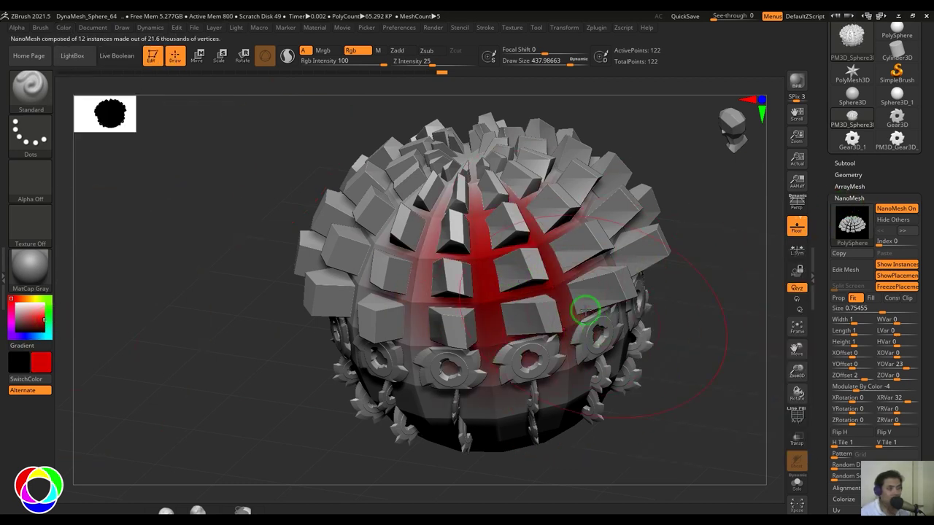
pyautogui.moveTo(449, 257); pyautogui.dragTo(391, 252)
pyautogui.moveTo(732, 394); pyautogui.dragTo(741, 391)
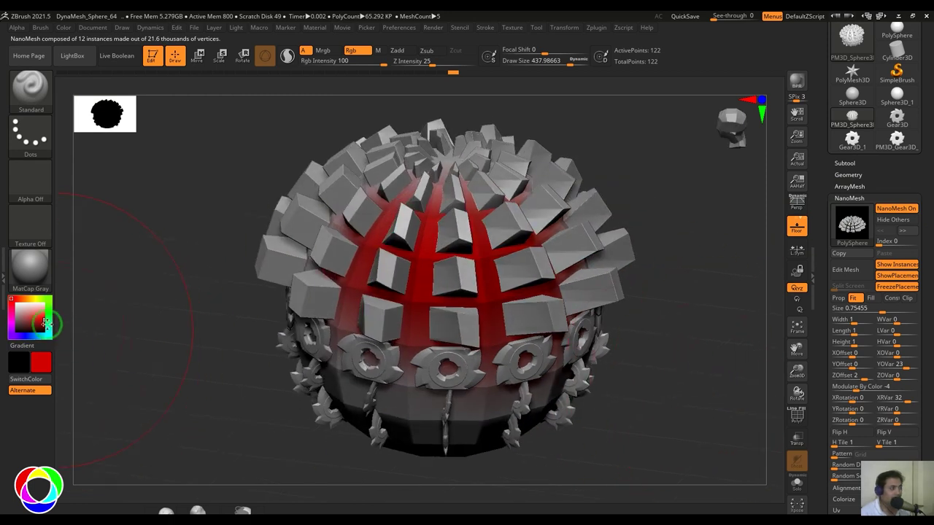
# Set the wedge NanoMesh's Modulate By Color to 2 and bring the remaining NanoMesh options into view.
pyautogui.click(871, 417)
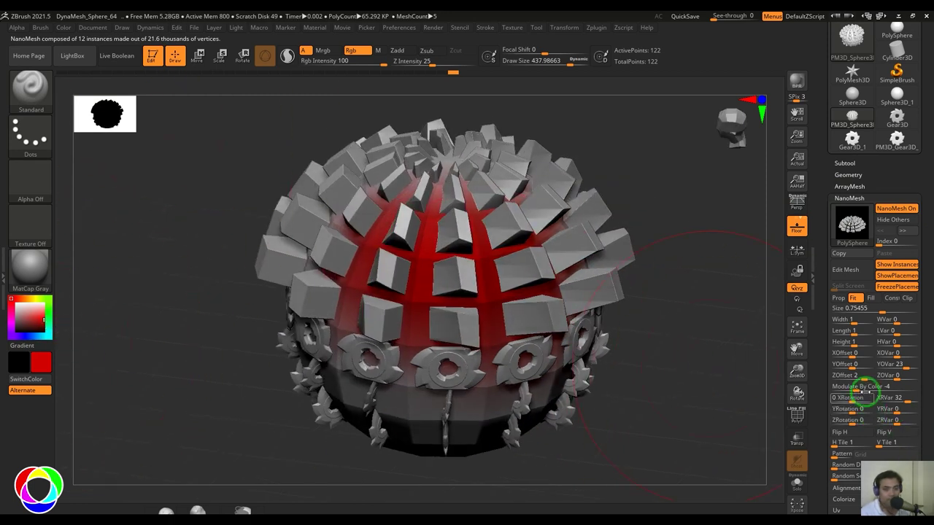
pyautogui.moveTo(865, 392); pyautogui.dragTo(892, 394)
pyautogui.moveTo(928, 447); pyautogui.dragTo(911, 350)
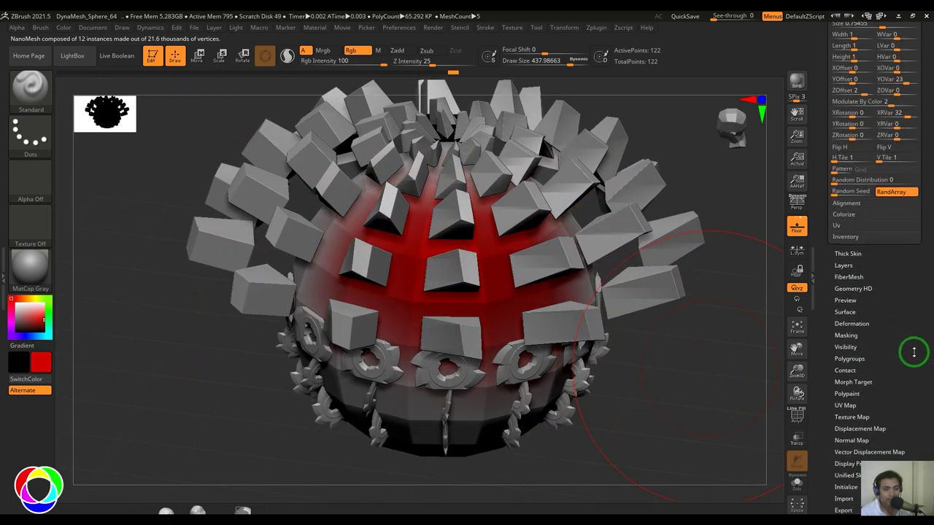
# Dock the Color palette in the tray and bring its colour picker into view.
pyautogui.click(65, 29)
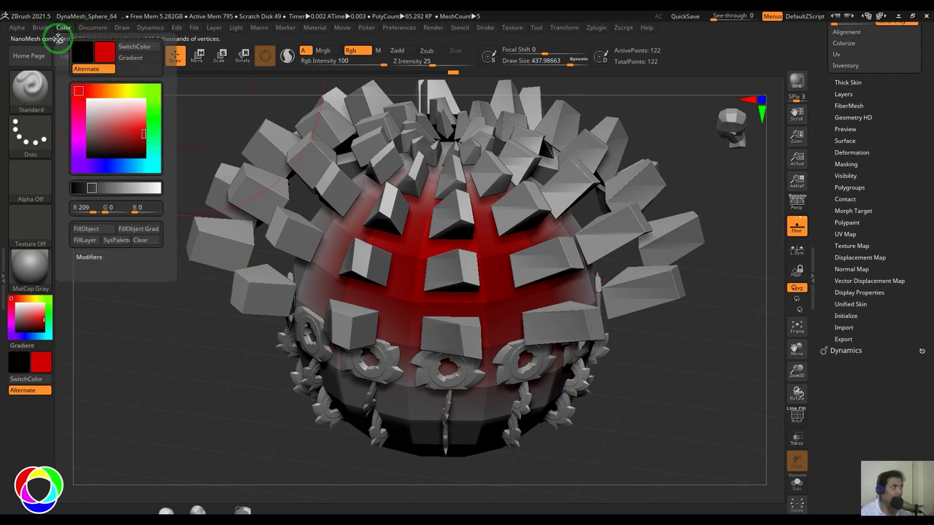
pyautogui.moveTo(58, 38); pyautogui.dragTo(875, 362)
pyautogui.moveTo(917, 303); pyautogui.dragTo(917, 234)
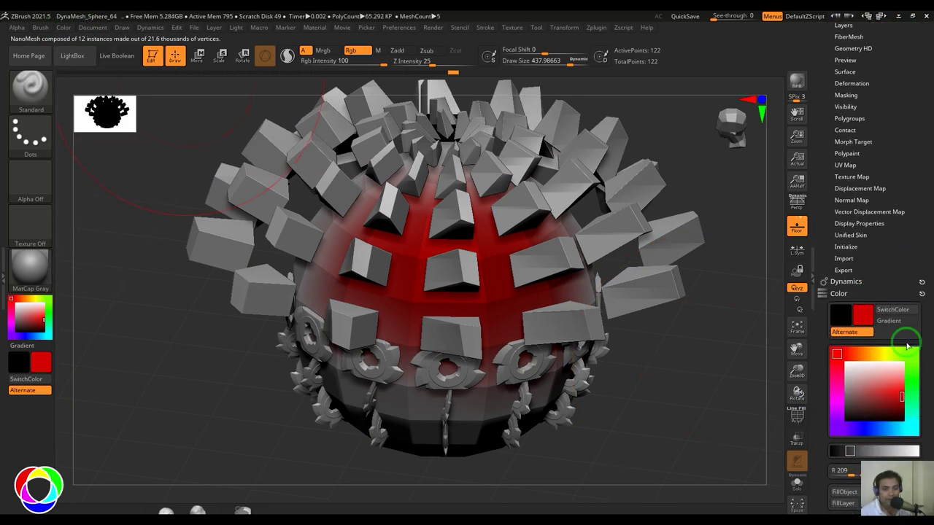
# Choose a dark teal painting colour and paint over the middle of the red area beneath the wedges.
pyautogui.click(897, 363)
pyautogui.moveTo(450, 315)
pyautogui.mouseDown()
pyautogui.moveTo(459, 273)
pyautogui.moveTo(456, 283)
pyautogui.mouseUp()
pyautogui.click(903, 429)
pyautogui.click(900, 417)
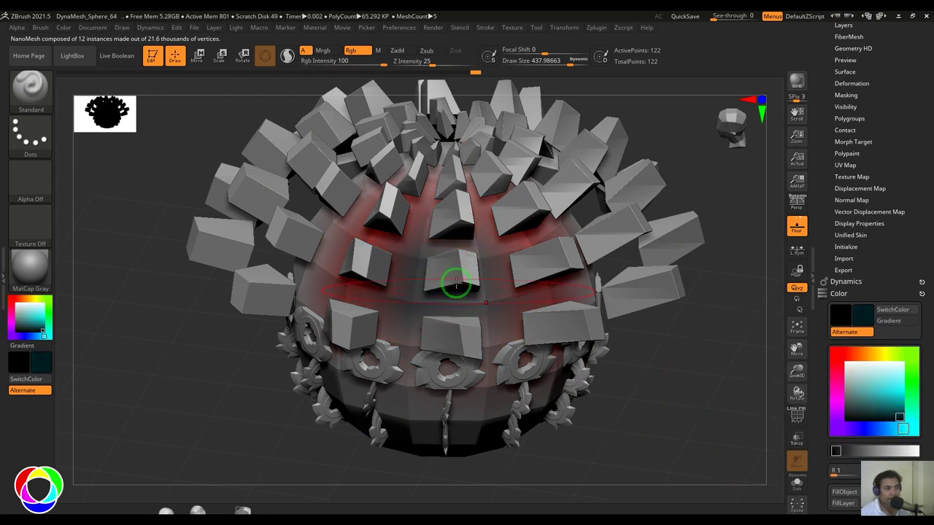
# Open the Polypaint settings and deepen the dark teal paint at the centre of the red area.
pyautogui.moveTo(894, 195); pyautogui.dragTo(903, 225)
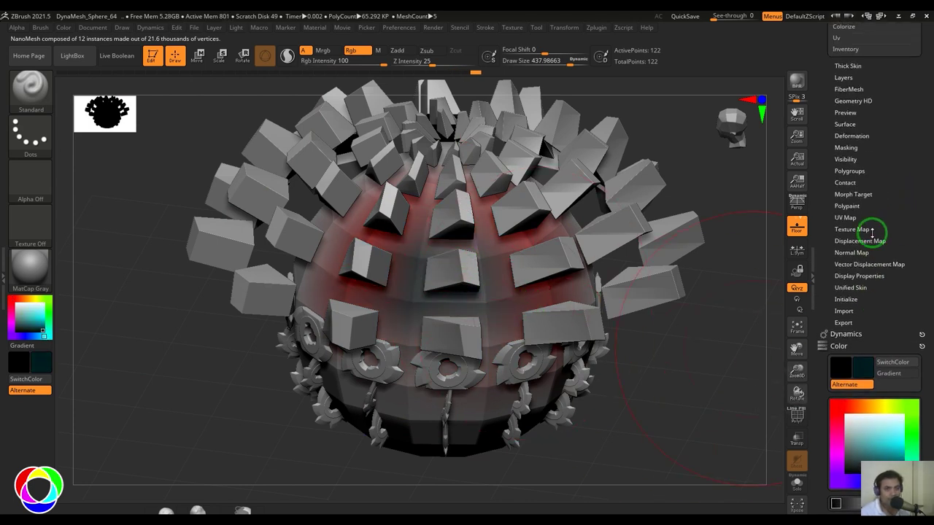
pyautogui.click(852, 206)
pyautogui.moveTo(883, 368); pyautogui.dragTo(889, 460)
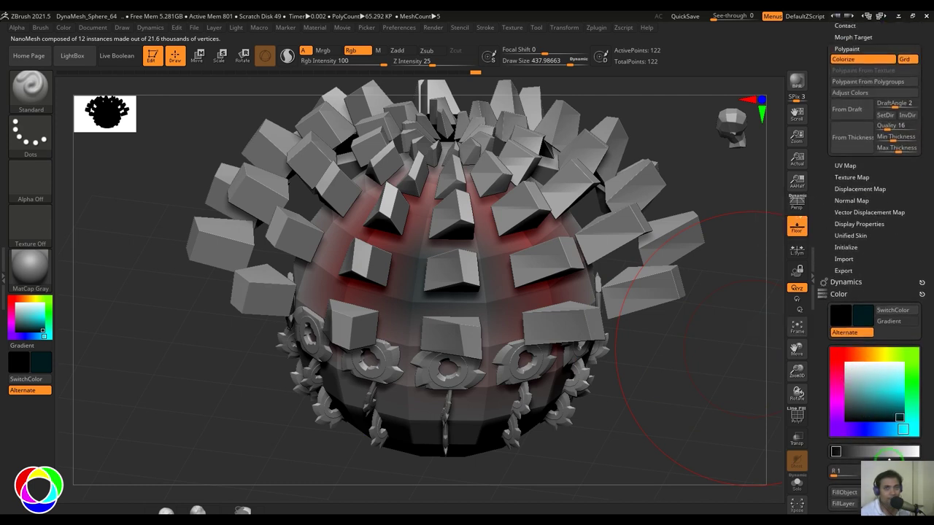
pyautogui.click(879, 115)
pyautogui.click(872, 114)
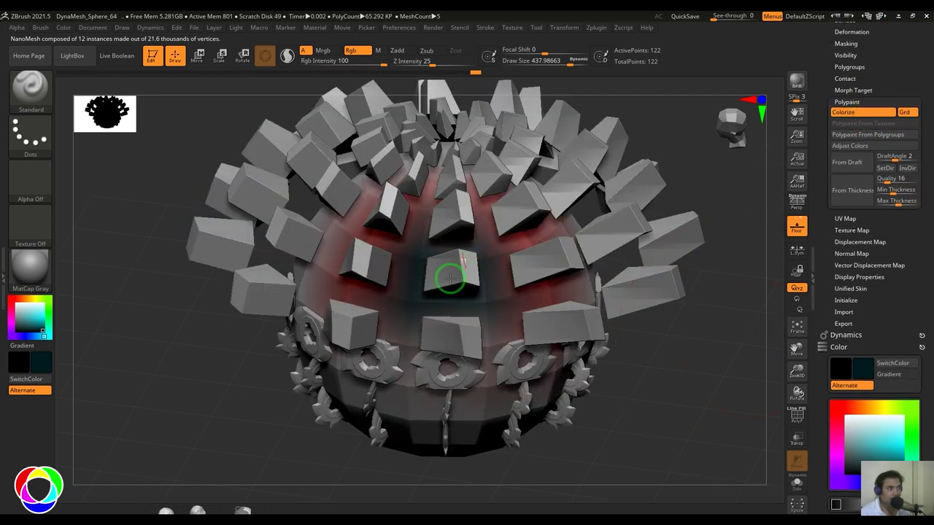
# Delete the wedge NanoMesh from the sphere using the NanoMesh inventory options.
pyautogui.moveTo(899, 84); pyautogui.dragTo(897, 186)
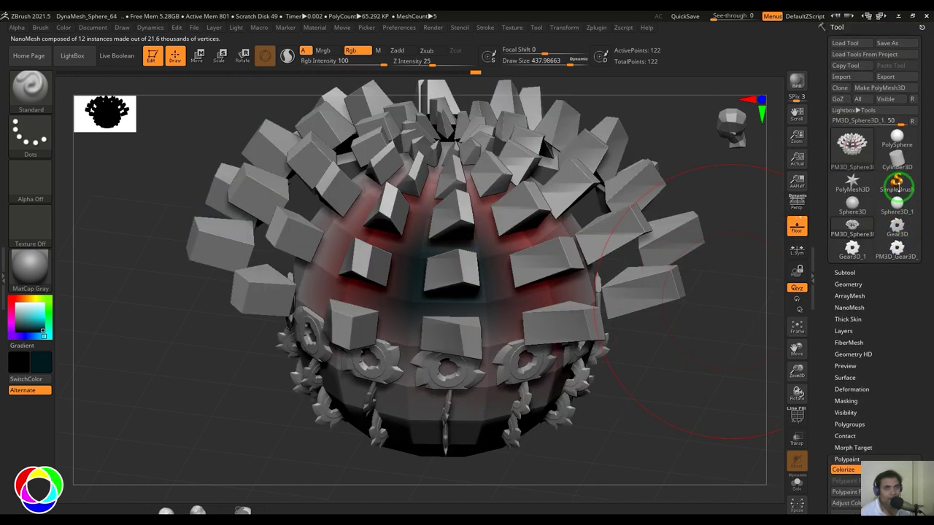
pyautogui.click(849, 307)
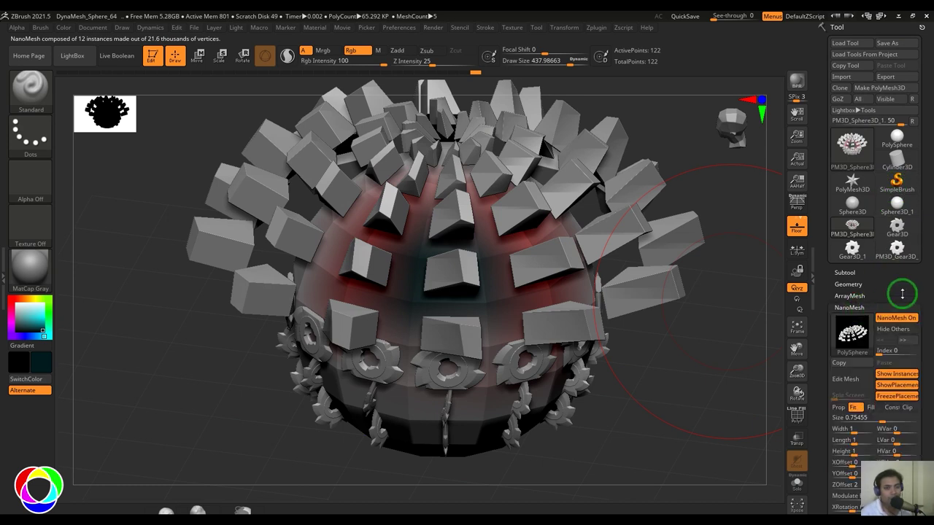
pyautogui.scroll(-3, 915, 302)
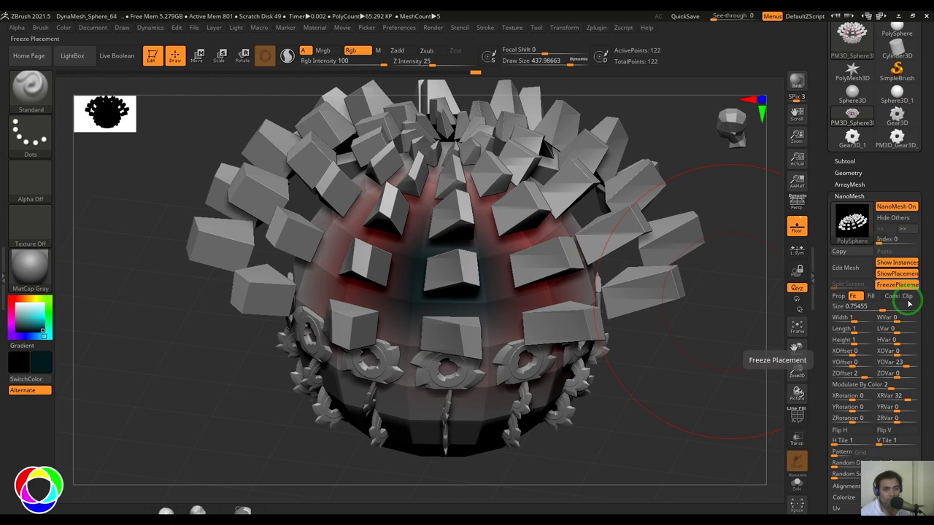
pyautogui.scroll(-4, 915, 380)
pyautogui.click(846, 376)
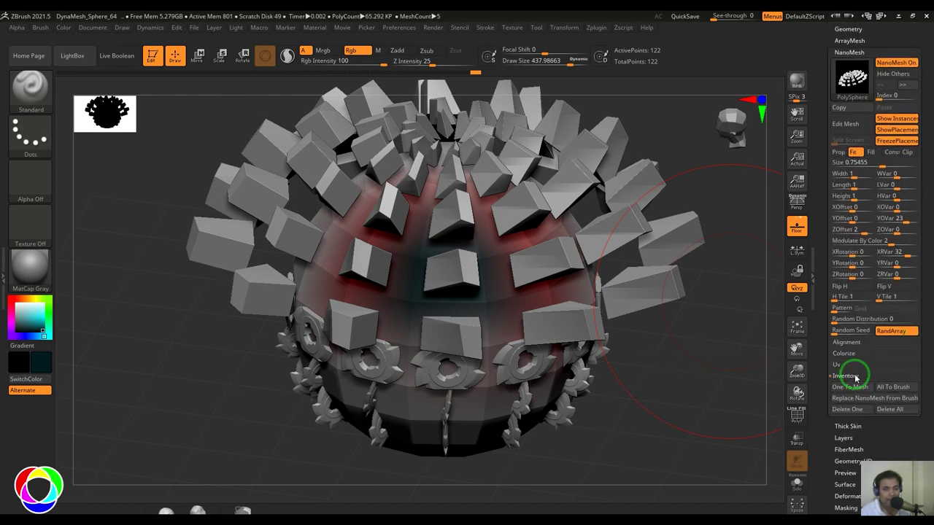
pyautogui.click(859, 411)
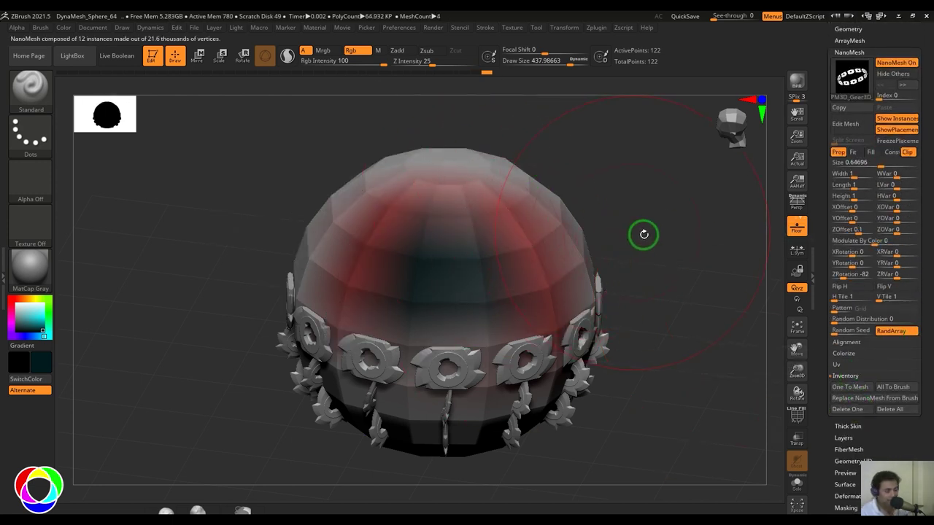
# Insert PolySphere cubes with ZModeler's Insert NanoMesh on the upper polygroup island, sized about 0.305 with a ZRotation of -19.
pyautogui.moveTo(643, 235)
pyautogui.mouseDown()
pyautogui.moveTo(648, 215)
pyautogui.moveTo(640, 228)
pyautogui.moveTo(639, 215)
pyautogui.moveTo(632, 258)
pyautogui.mouseUp()
pyautogui.hotkey('shift', 'f')
pyautogui.hotkey('shift', 'f')
pyautogui.press('b')
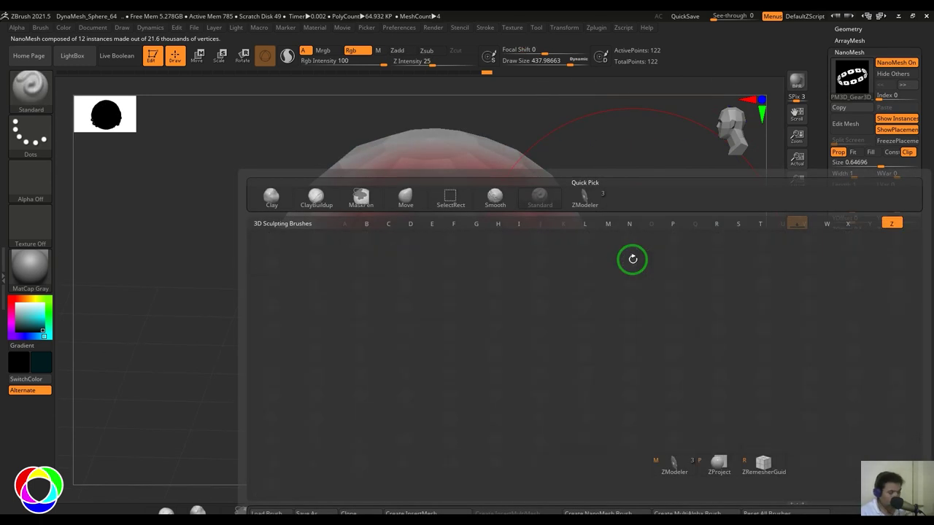
pyautogui.press('m')
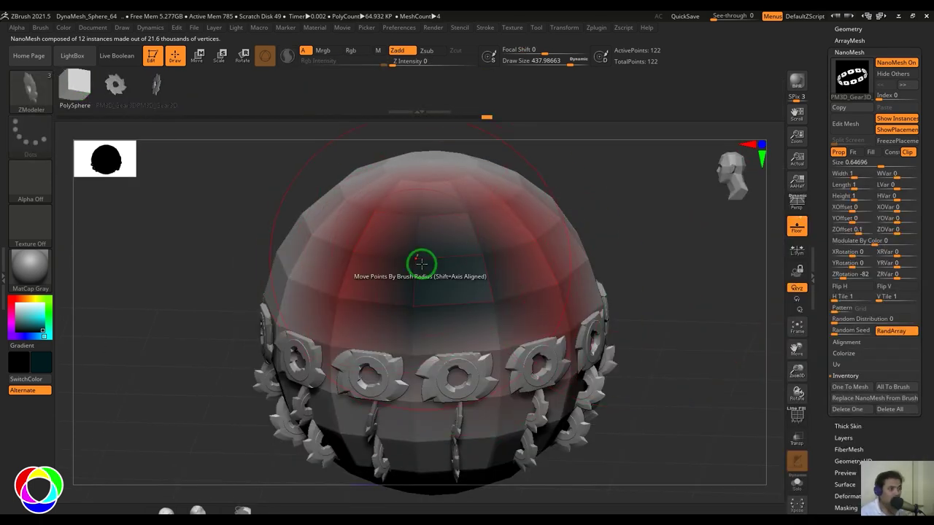
pyautogui.press('space')
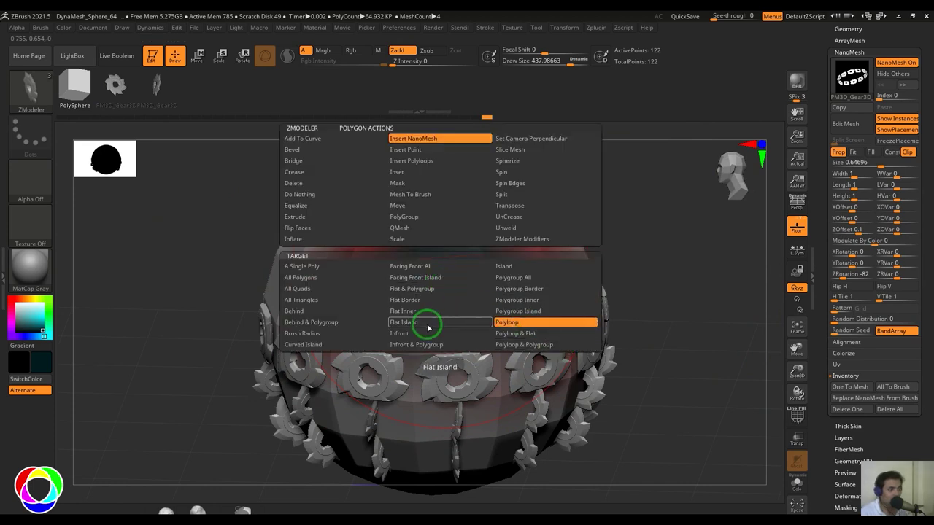
pyautogui.click(517, 310)
pyautogui.moveTo(479, 295); pyautogui.dragTo(458, 302)
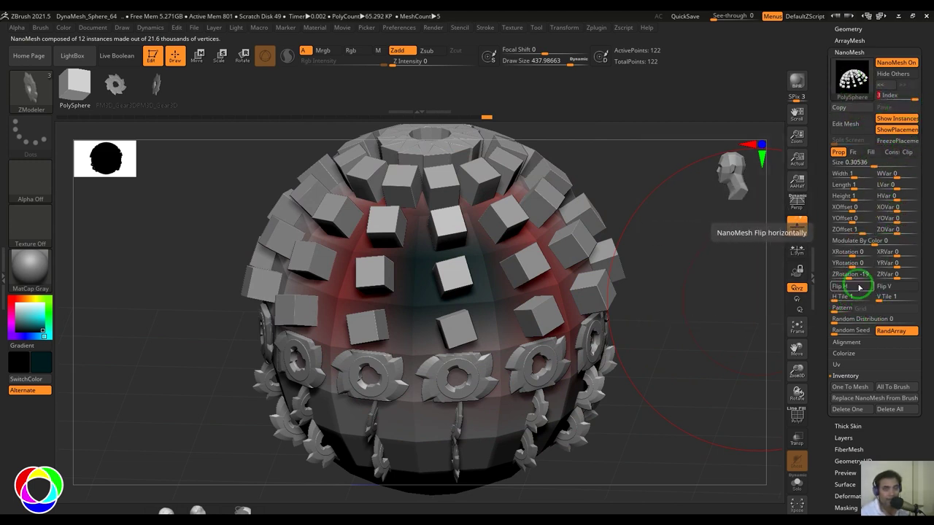
# Set the cubes' ZOffset to about 2.54 and Modulate By Color to -8, and inspect the sphere from several sides.
pyautogui.moveTo(861, 230)
pyautogui.mouseDown()
pyautogui.moveTo(871, 241)
pyautogui.moveTo(850, 246)
pyautogui.mouseUp()
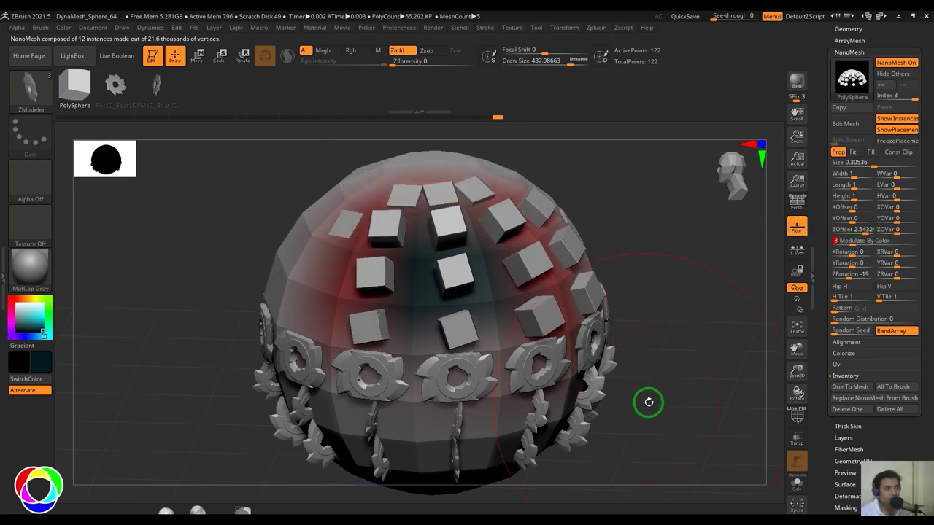
pyautogui.moveTo(649, 398); pyautogui.dragTo(712, 438)
pyautogui.keyDown('alt'); pyautogui.moveTo(590, 365); pyautogui.dragTo(637, 408); pyautogui.keyUp('alt')
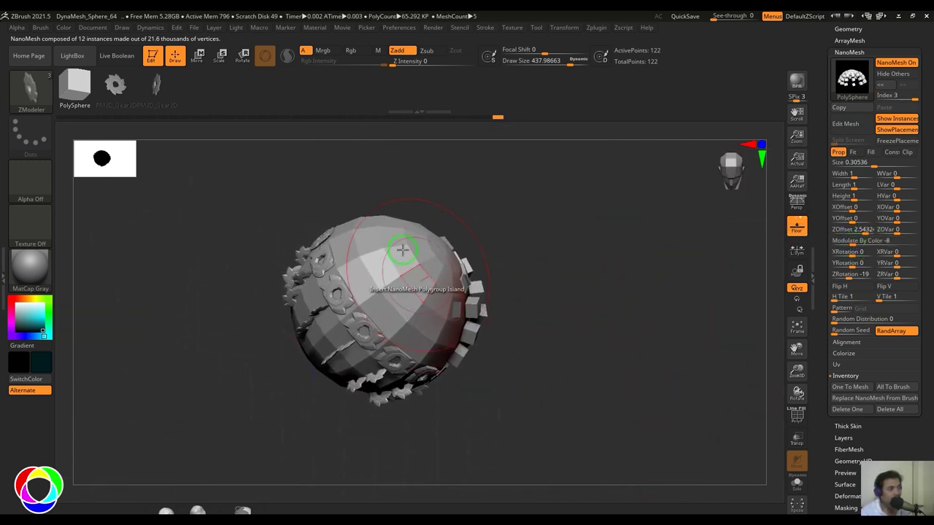
pyautogui.moveTo(587, 349); pyautogui.dragTo(559, 315)
pyautogui.keyDown('alt'); pyautogui.moveTo(684, 333); pyautogui.dragTo(704, 360); pyautogui.keyUp('alt')
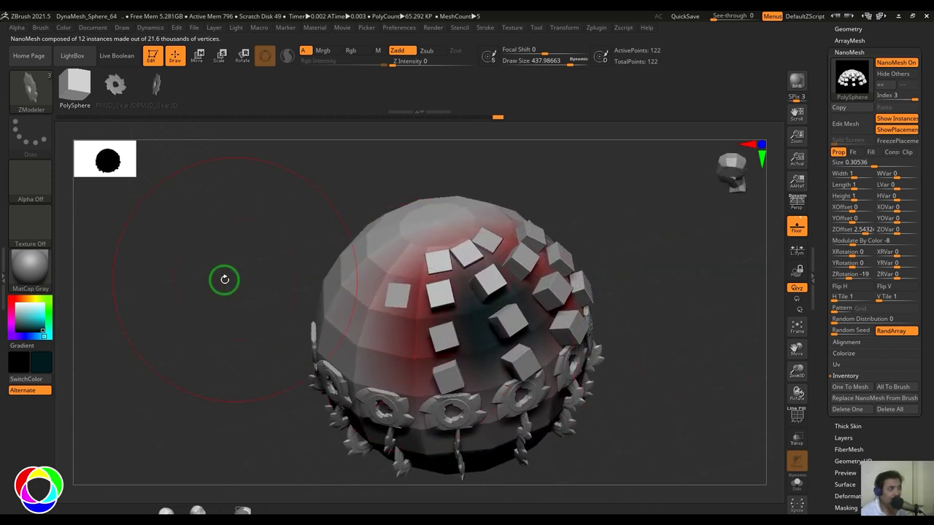
# Reduce the draw size to about 167 and paint dark teal patches around the unpainted side of the sphere with the Standard brush.
pyautogui.moveTo(225, 279); pyautogui.dragTo(246, 306)
pyautogui.press('[')
pyautogui.moveTo(303, 270); pyautogui.dragTo(285, 252)
pyautogui.hotkey('ctrl', 'z')
pyautogui.moveTo(640, 328); pyautogui.dragTo(608, 327)
pyautogui.press('b')
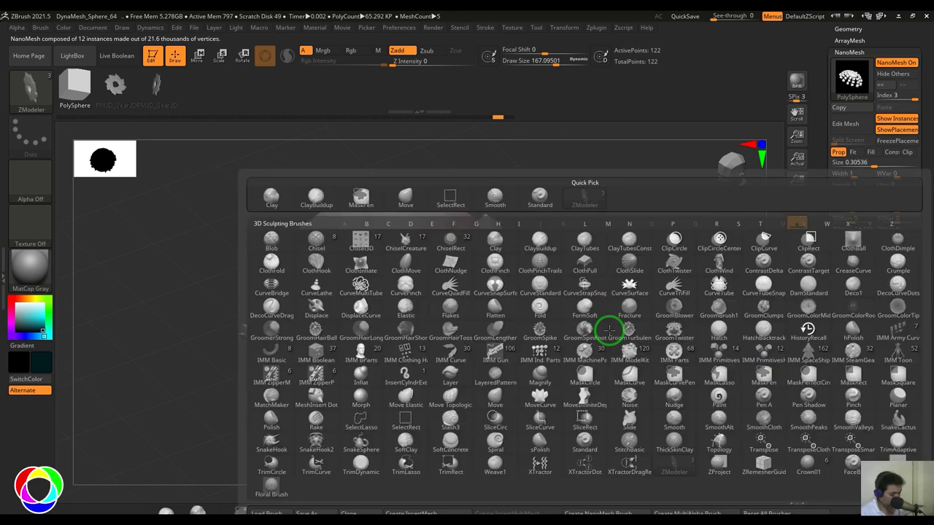
pyautogui.press('s')
pyautogui.press('t')
pyautogui.moveTo(315, 250); pyautogui.dragTo(309, 233)
pyautogui.moveTo(572, 286); pyautogui.dragTo(640, 330)
pyautogui.moveTo(310, 210)
pyautogui.mouseDown()
pyautogui.moveTo(292, 222)
pyautogui.moveTo(563, 241)
pyautogui.moveTo(363, 182)
pyautogui.moveTo(362, 167)
pyautogui.moveTo(544, 230)
pyautogui.moveTo(529, 150)
pyautogui.moveTo(751, 364)
pyautogui.mouseUp()
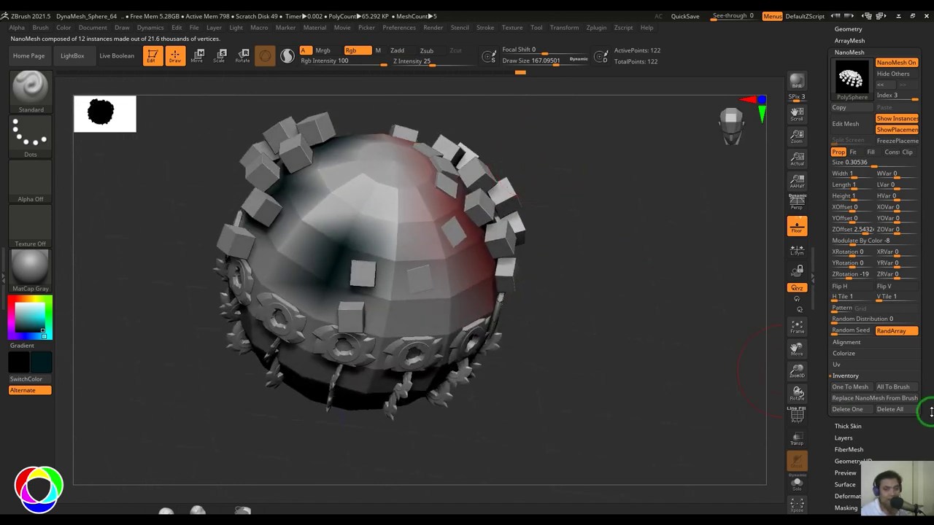
# Paint over the dark patch on the sphere's side with mid grey and white to test the colour modulation.
pyautogui.moveTo(928, 354); pyautogui.dragTo(921, 235)
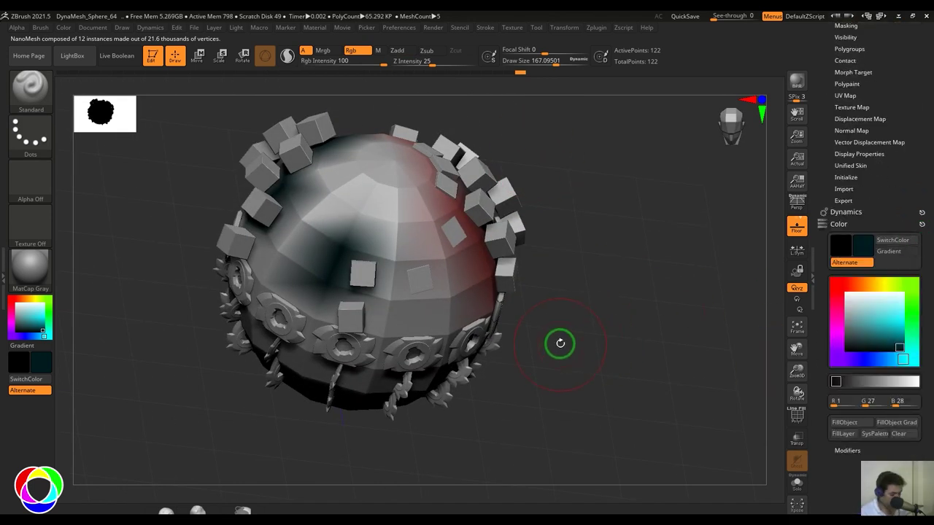
pyautogui.click(844, 323)
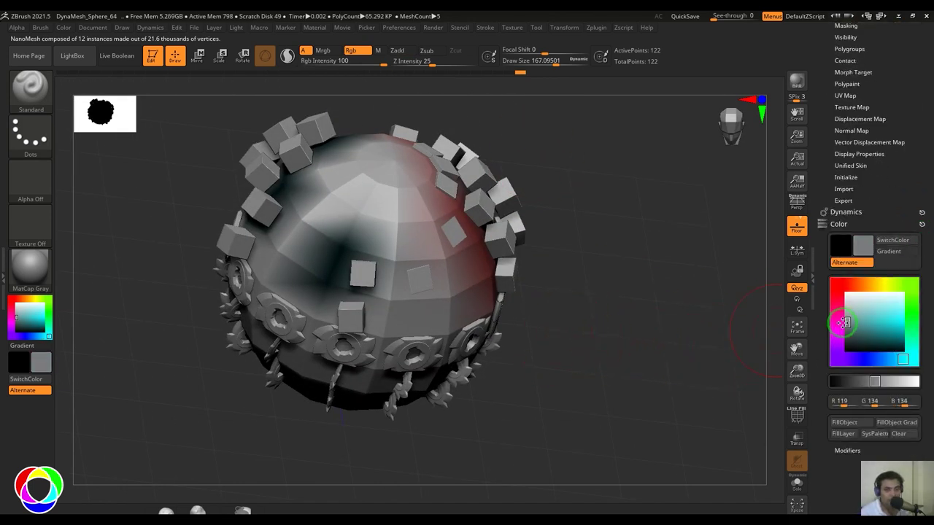
pyautogui.moveTo(374, 244); pyautogui.dragTo(403, 297)
pyautogui.click(844, 297)
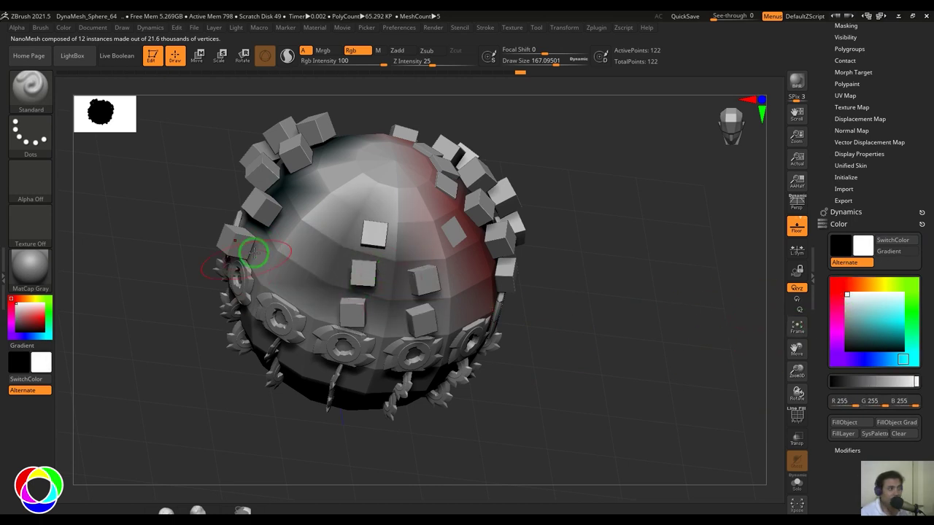
pyautogui.hotkey('ctrl', 'z')
# Paint black over the same side of the sphere, followed by bright green (R 128, G 255, B 0).
pyautogui.click(842, 352)
pyautogui.click(841, 354)
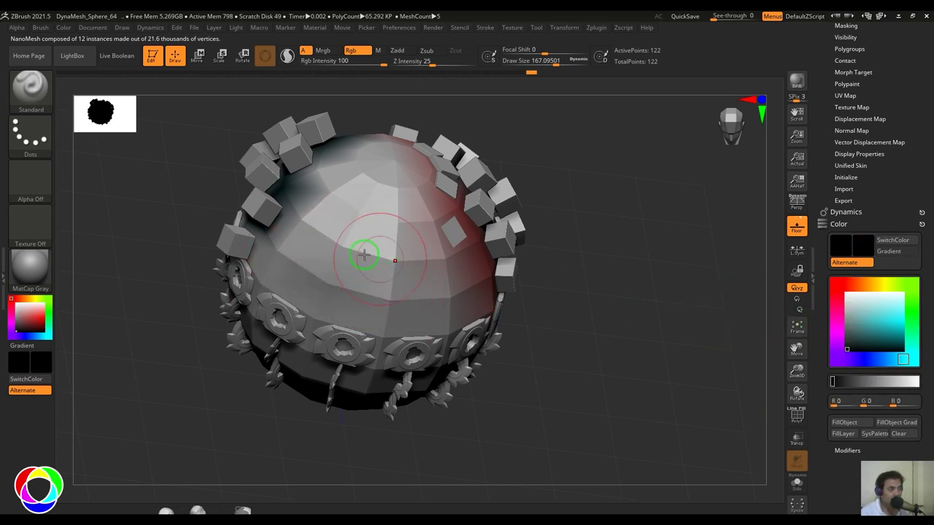
pyautogui.moveTo(364, 255); pyautogui.dragTo(337, 245)
pyautogui.click(906, 287)
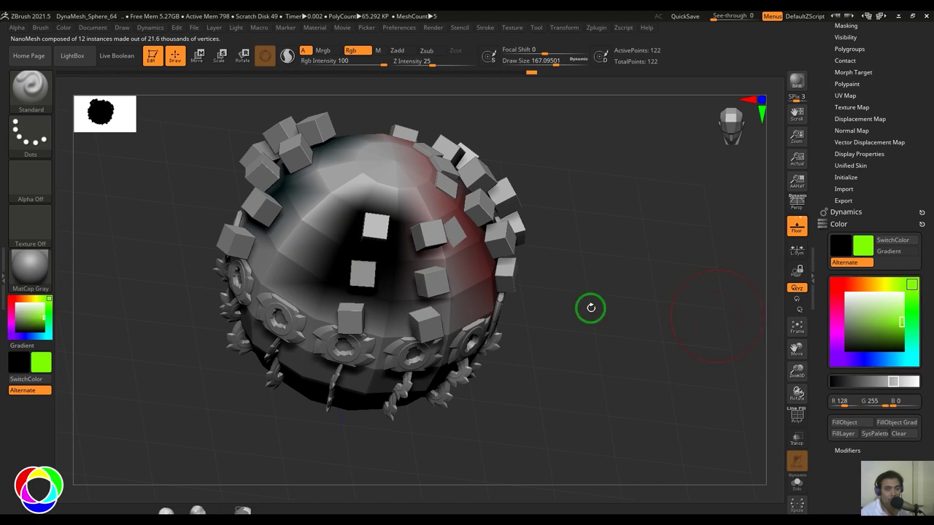
pyautogui.moveTo(467, 241)
pyautogui.mouseDown()
pyautogui.moveTo(394, 292)
pyautogui.moveTo(373, 251)
pyautogui.mouseUp()
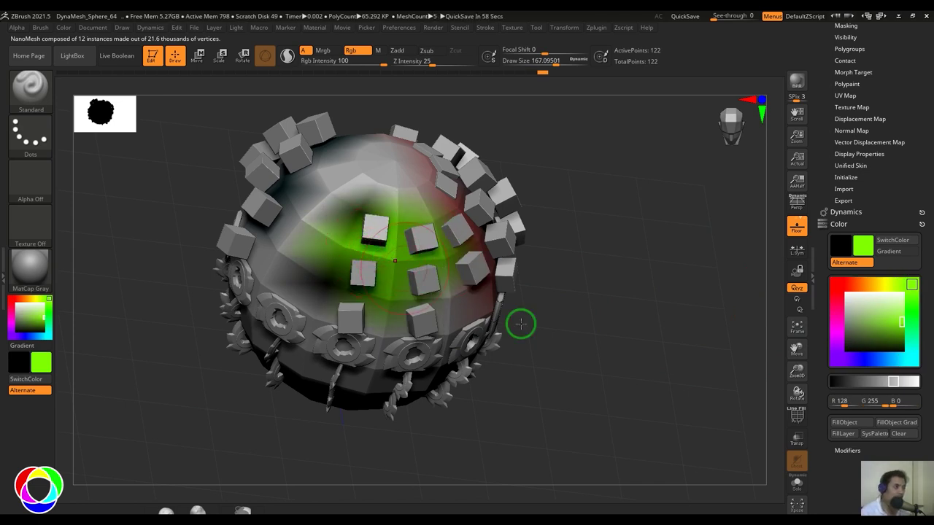
# Set the cubes' Modulate By Color and ZOffset to 0.
pyautogui.moveTo(869, 175); pyautogui.dragTo(906, 338)
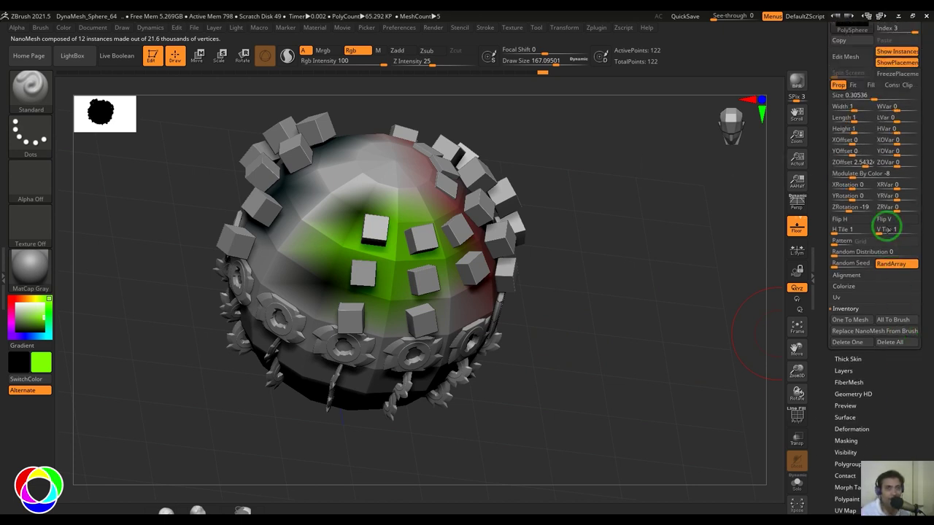
pyautogui.moveTo(635, 432)
pyautogui.mouseDown()
pyautogui.moveTo(606, 413)
pyautogui.moveTo(641, 418)
pyautogui.mouseUp()
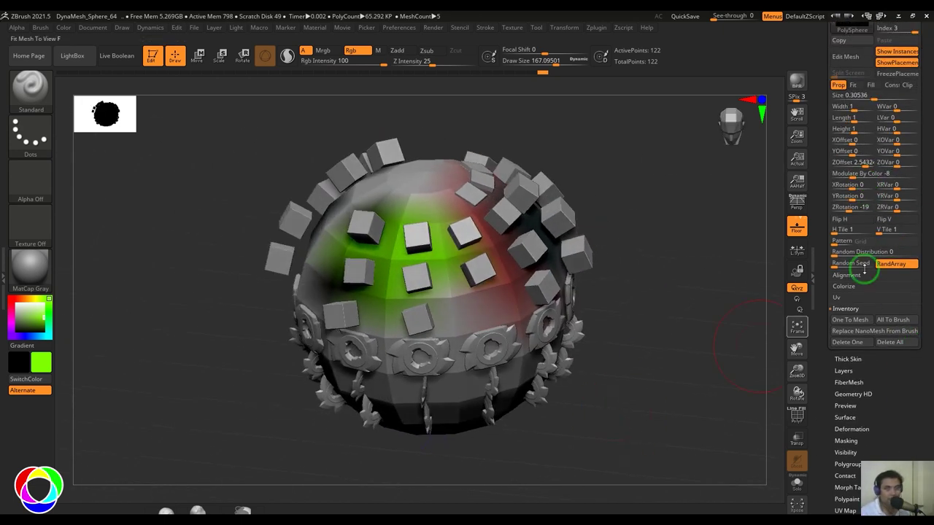
pyautogui.click(869, 174)
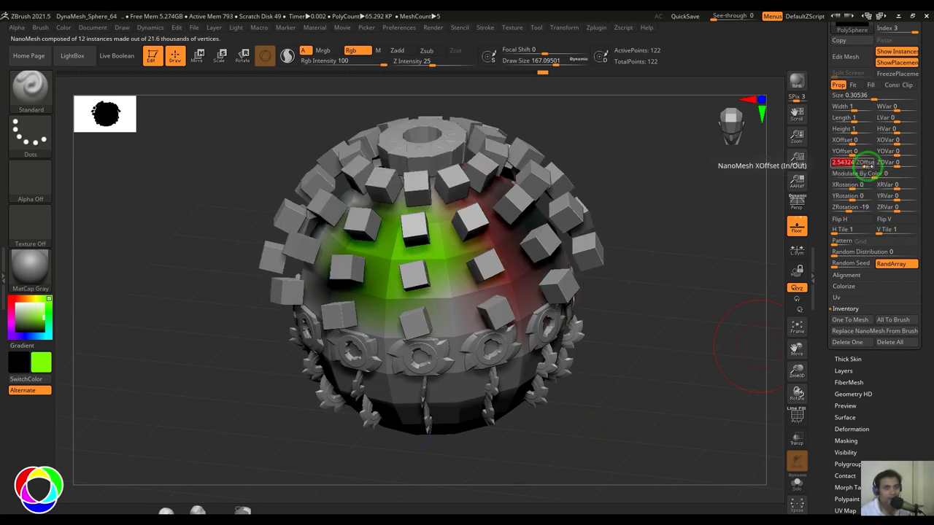
pyautogui.write('0')
pyautogui.press('Return')
# Turn on the PolyFrame display and set the cube NanoMesh's H Tile and V Tile to 5.
pyautogui.moveTo(612, 385)
pyautogui.mouseDown()
pyautogui.moveTo(621, 370)
pyautogui.moveTo(694, 349)
pyautogui.mouseUp()
pyautogui.press('shift')
pyautogui.hotkey('shift', 'f')
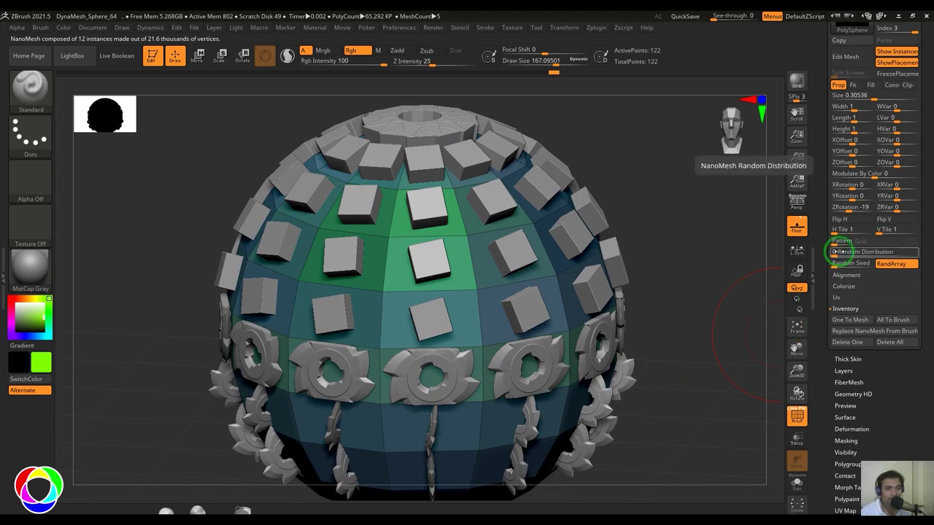
pyautogui.moveTo(842, 229); pyautogui.dragTo(859, 234)
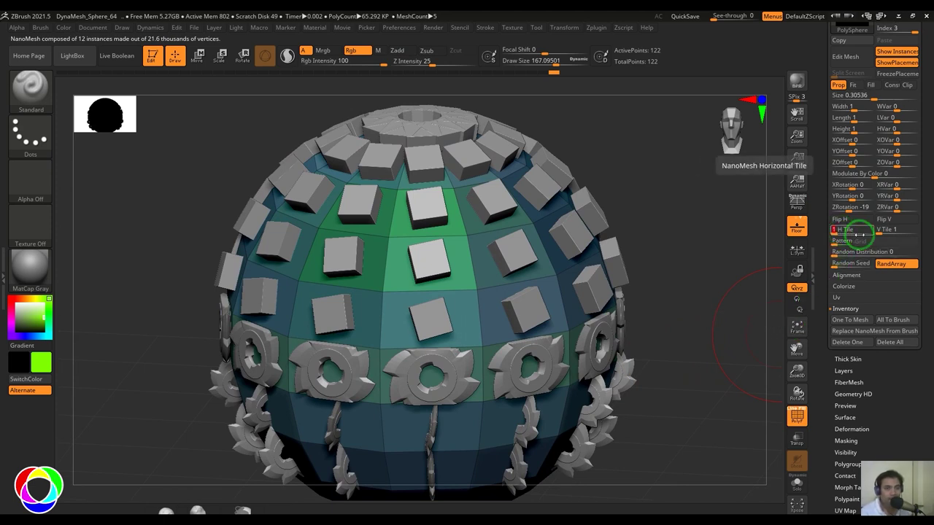
pyautogui.write('5')
pyautogui.press('Return')
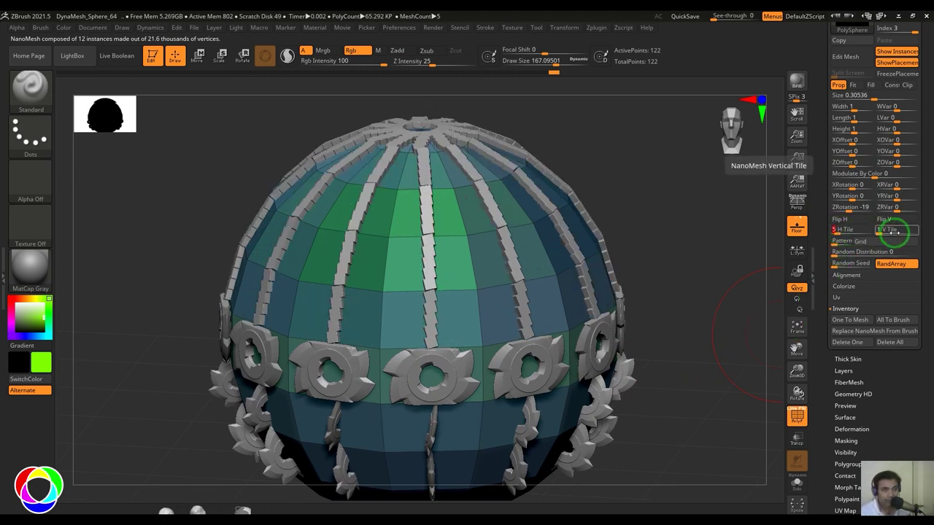
pyautogui.click(895, 233)
pyautogui.write('5')
pyautogui.press('Return')
# Change the cube NanoMesh's tiling pattern to Grid Inset.
pyautogui.moveTo(712, 246)
pyautogui.keyDown('alt'); pyautogui.mouseDown()
pyautogui.moveTo(720, 272)
pyautogui.moveTo(700, 250)
pyautogui.mouseUp(); pyautogui.keyUp('alt')
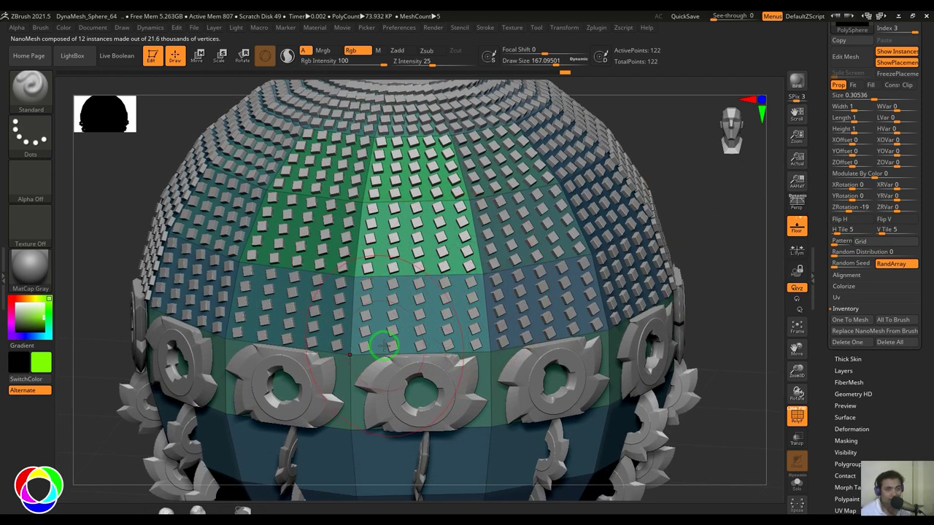
pyautogui.click(866, 241)
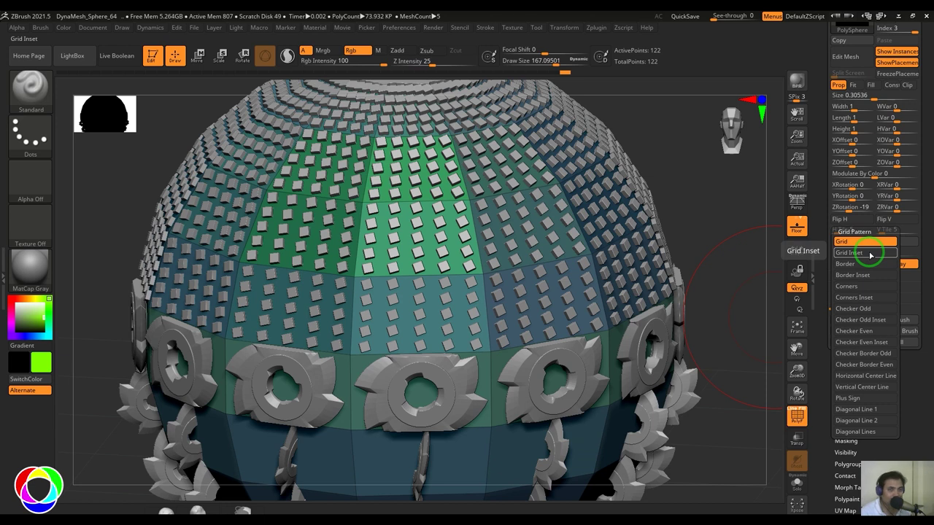
pyautogui.click(849, 252)
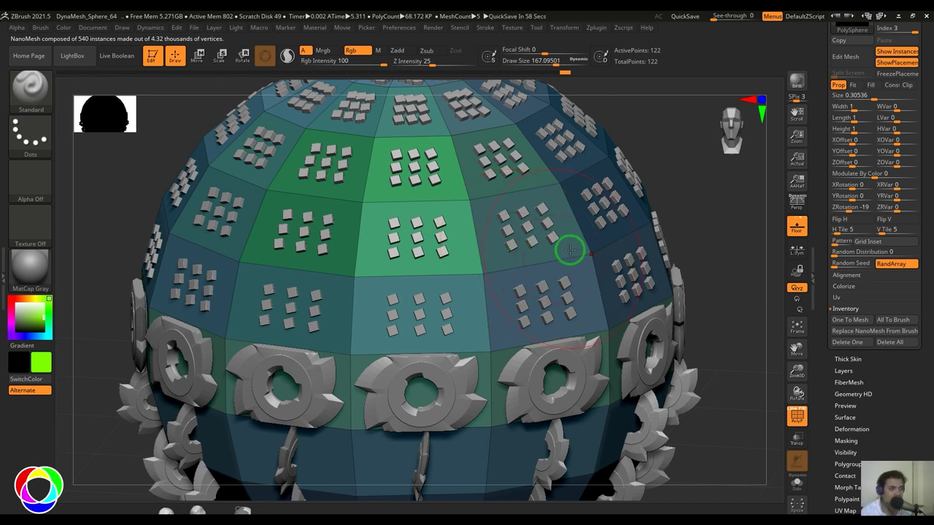
# Try the Border and Border Inset tiling patterns on the cube NanoMesh.
pyautogui.click(884, 241)
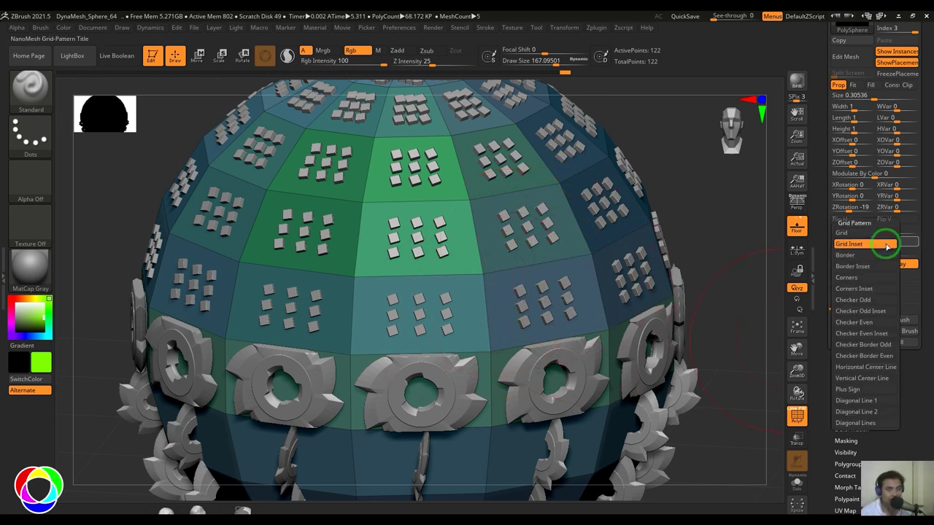
pyautogui.click(872, 248)
pyautogui.click(872, 244)
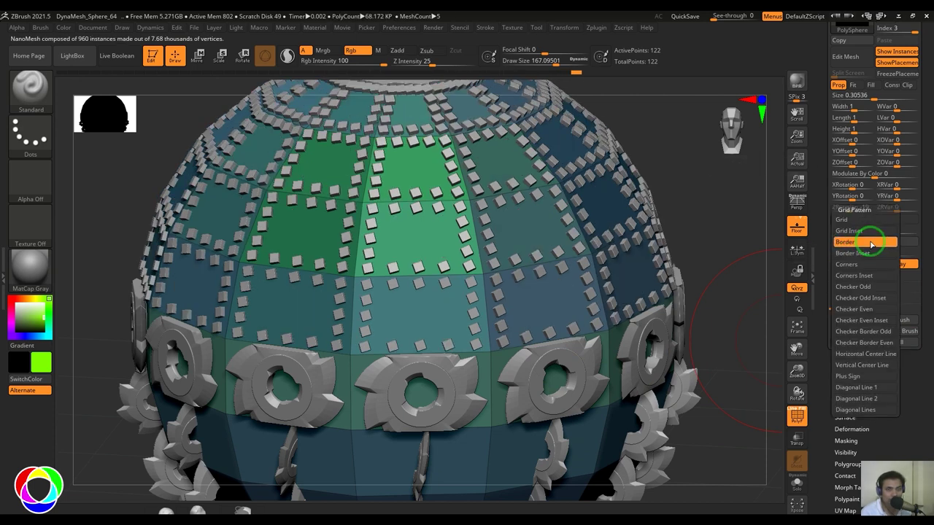
pyautogui.click(875, 247)
# Try the Corners and Corners Inset tiling patterns on the cube NanoMesh.
pyautogui.click(877, 247)
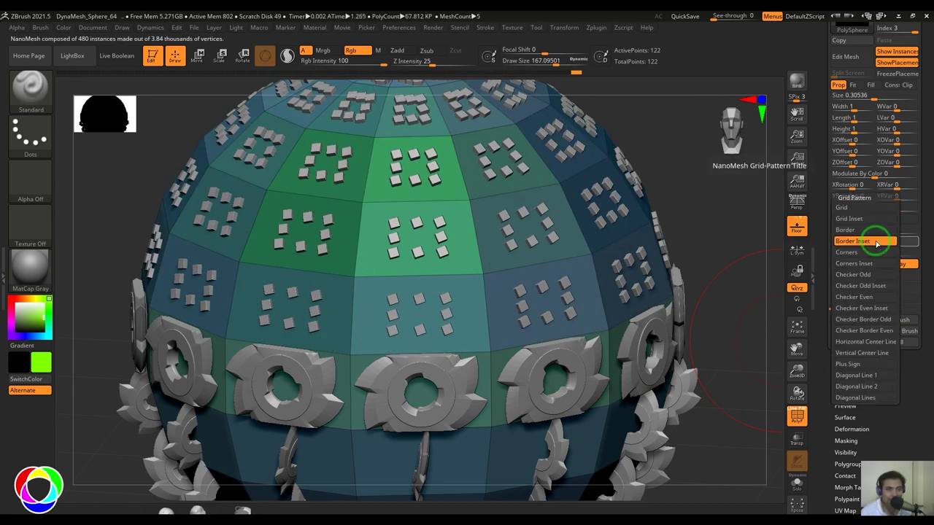
pyautogui.click(874, 244)
pyautogui.click(874, 245)
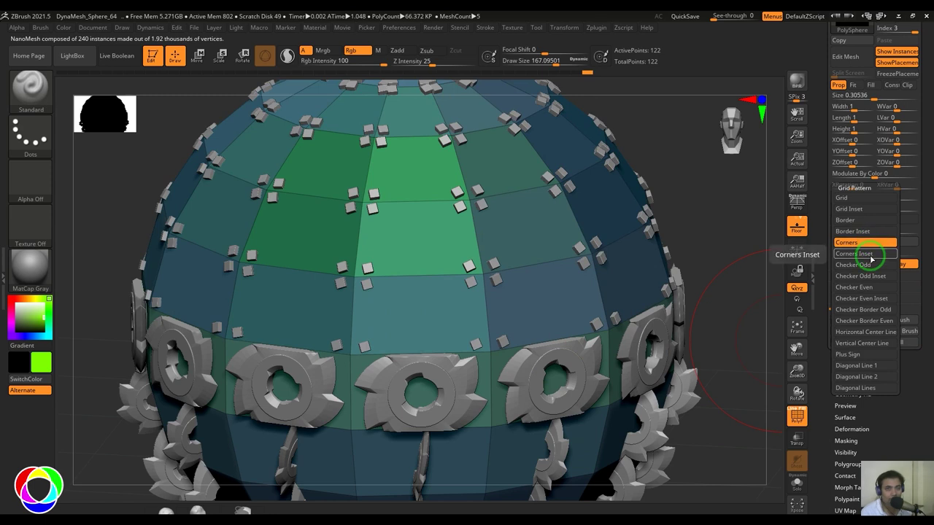
pyautogui.click(865, 253)
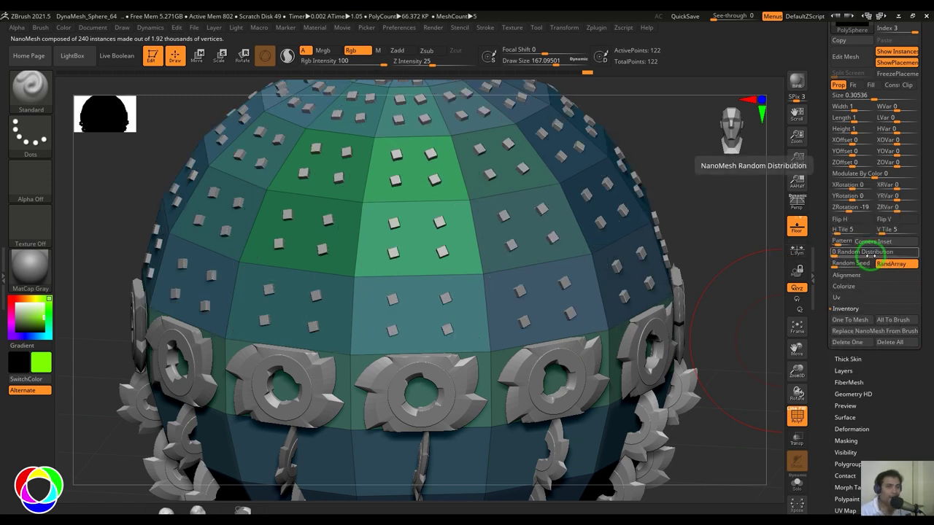
# Try the Checker Odd and Checker Odd Inset tiling patterns on the cube NanoMesh.
pyautogui.click(883, 245)
pyautogui.click(884, 250)
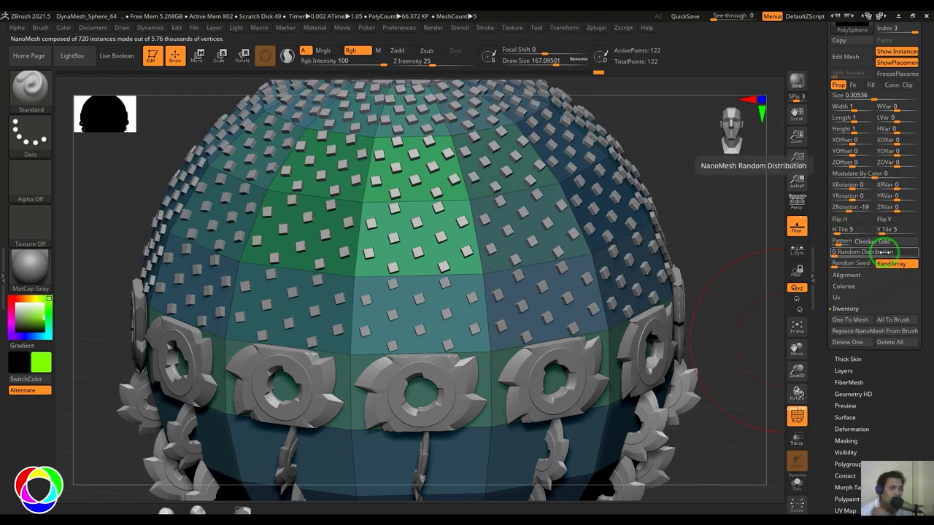
pyautogui.click(891, 243)
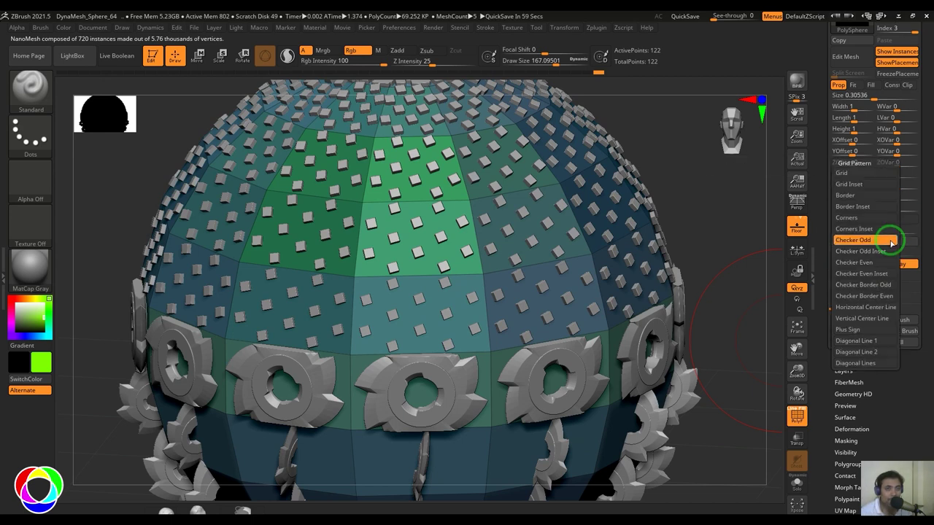
pyautogui.click(881, 252)
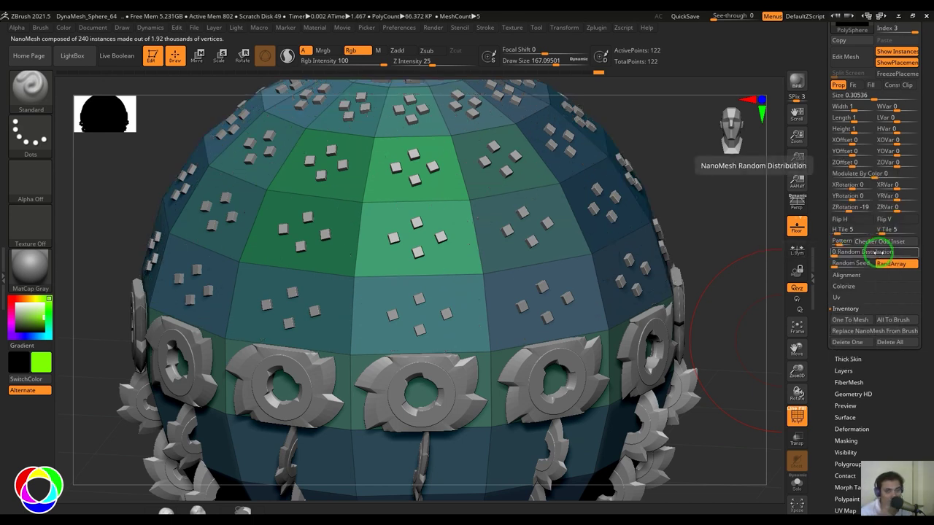
# Change the cube NanoMesh's tiling pattern to Checker Even.
pyautogui.click(881, 250)
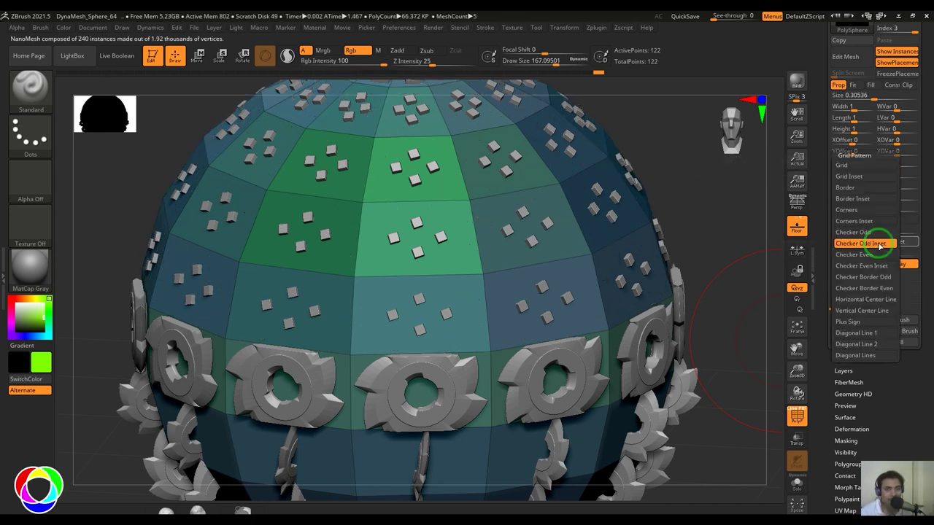
pyautogui.click(877, 252)
pyautogui.click(877, 245)
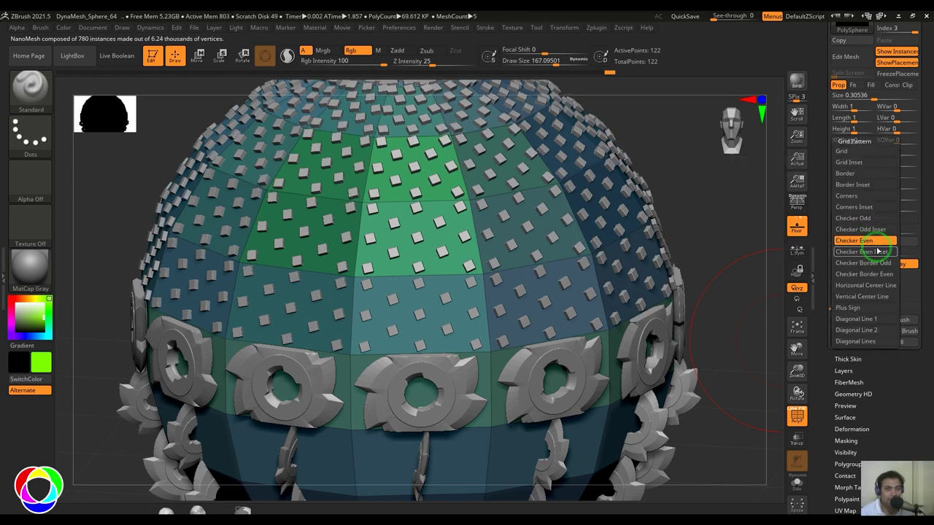
pyautogui.click(880, 285)
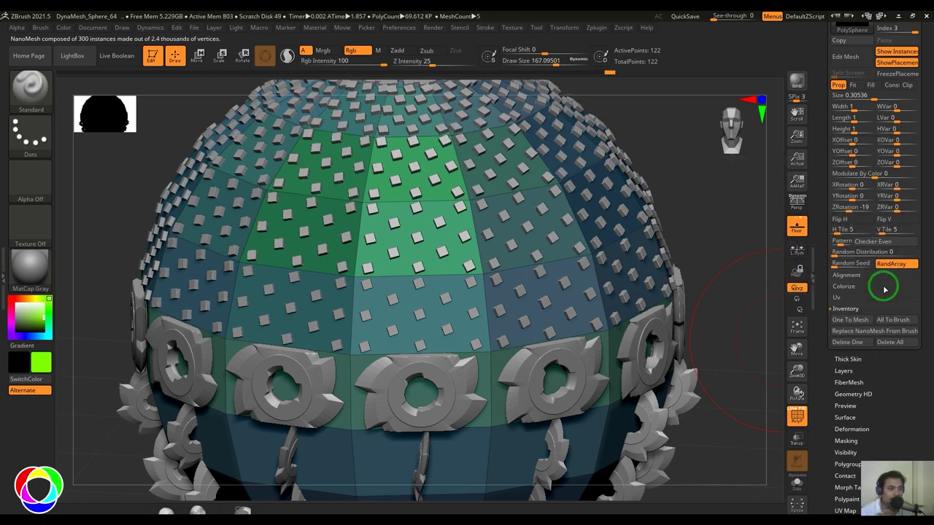
# Try the centre-line patterns, Horizontal and Vertical, and the Plus Sign pattern on the cube NanoMesh.
pyautogui.click(887, 246)
pyautogui.click(877, 257)
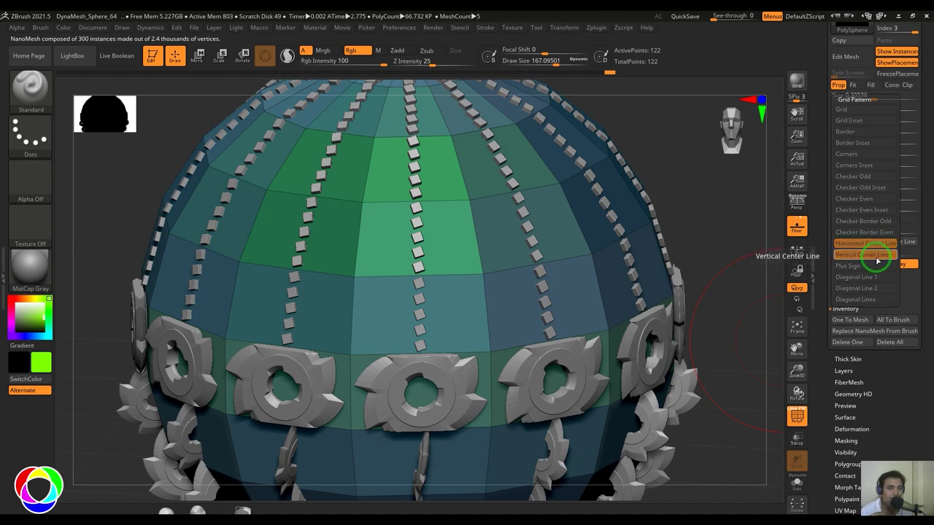
pyautogui.click(877, 246)
pyautogui.click(872, 256)
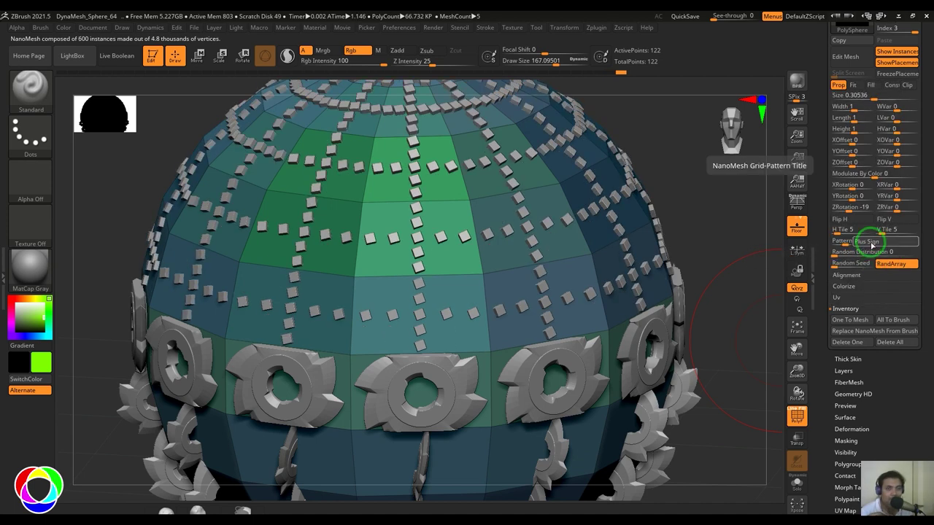
# Try the Diagonal Line 1 pattern on the cube NanoMesh and set the pattern to Diagonal Lines.
pyautogui.click(869, 255)
pyautogui.click(865, 241)
pyautogui.click(867, 243)
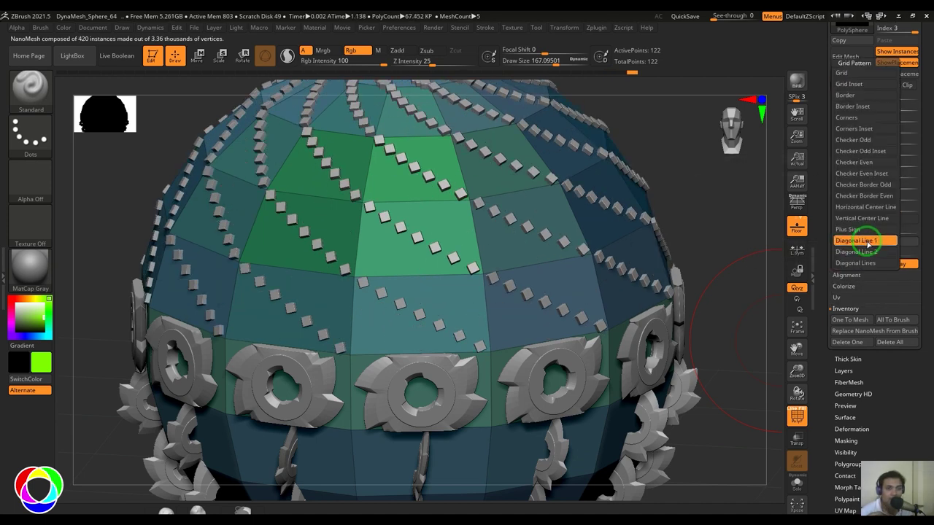
pyautogui.click(865, 264)
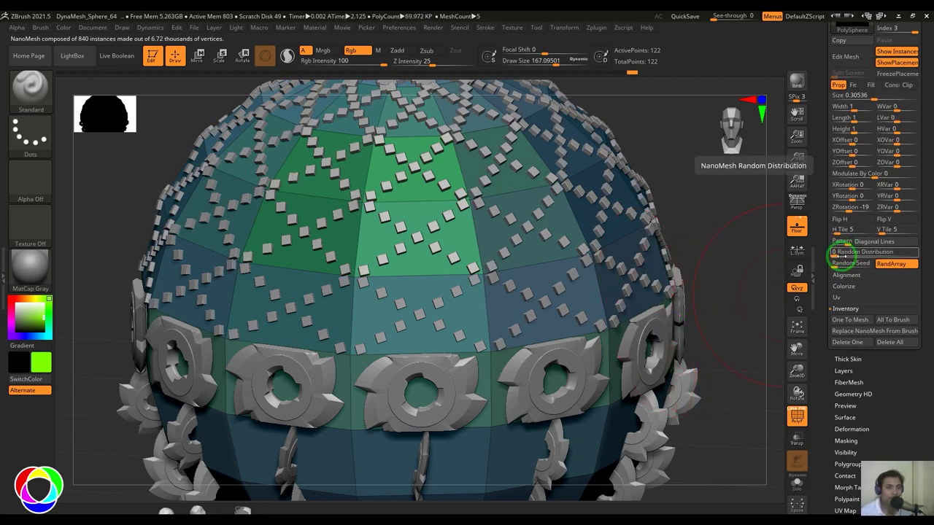
# Set the cube NanoMesh's H Tile and V Tile to 1.
pyautogui.click(839, 252)
pyautogui.moveTo(841, 251); pyautogui.dragTo(820, 257)
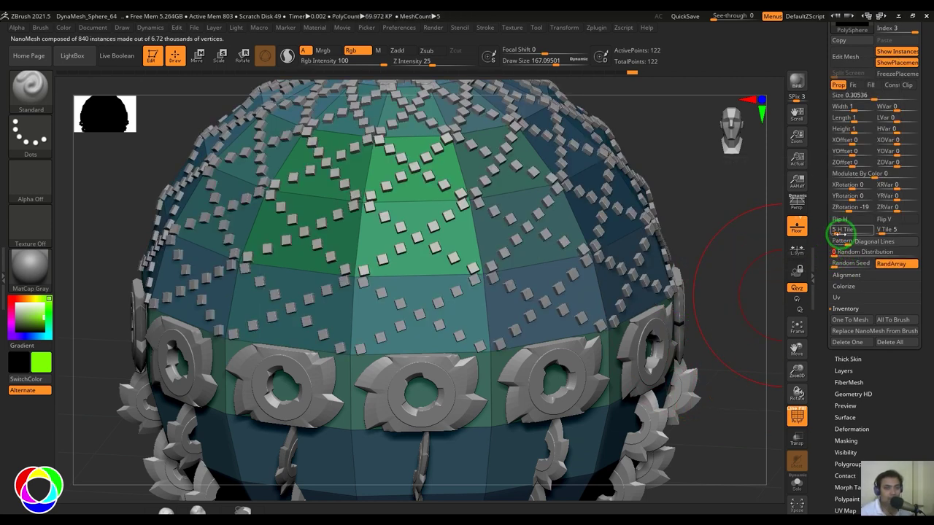
pyautogui.click(837, 232)
pyautogui.click(880, 232)
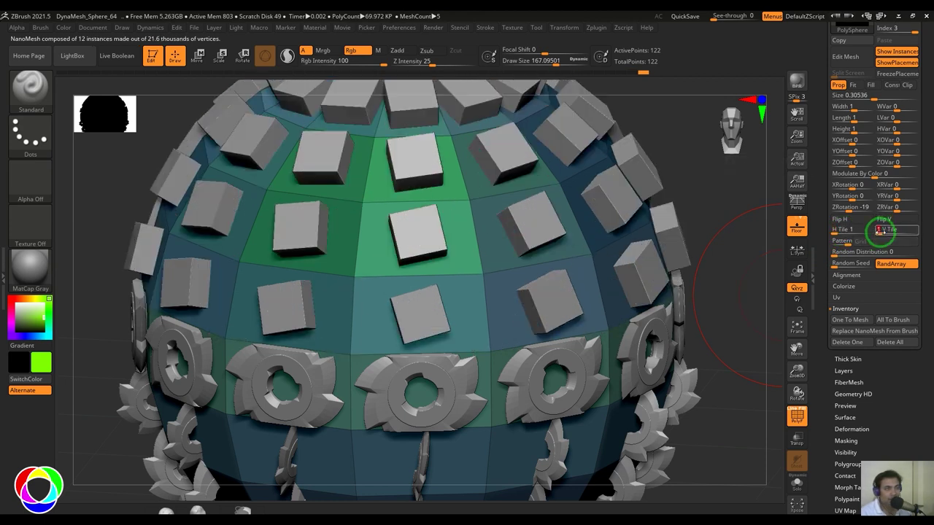
# Scatter the cubes with a Random Distribution of about 49.5, a Size of about 0.052 and Random Seed 19483.
pyautogui.moveTo(839, 252); pyautogui.dragTo(865, 252)
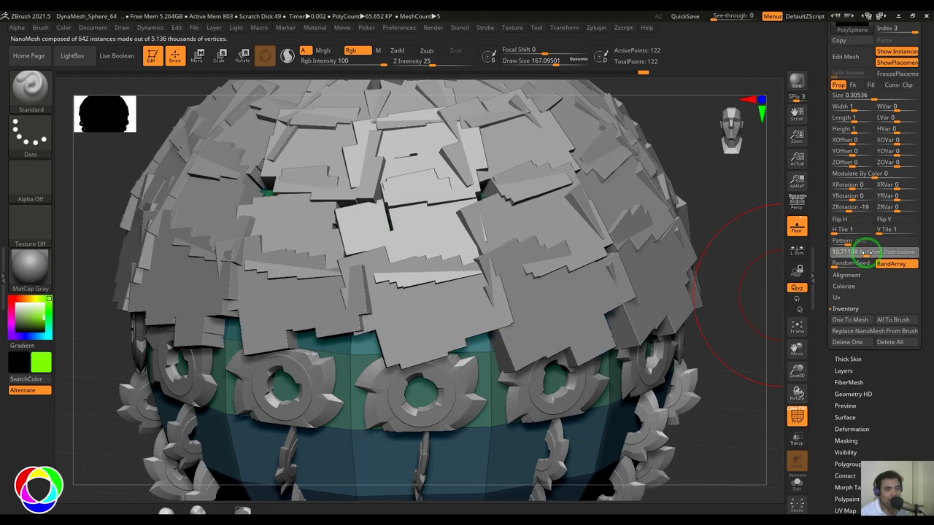
pyautogui.moveTo(896, 94); pyautogui.dragTo(861, 94)
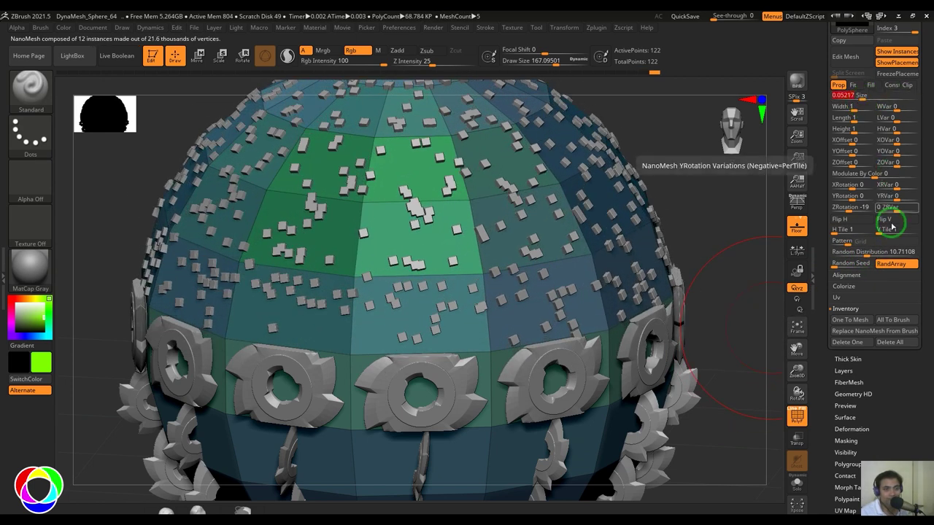
pyautogui.moveTo(864, 254); pyautogui.dragTo(840, 264)
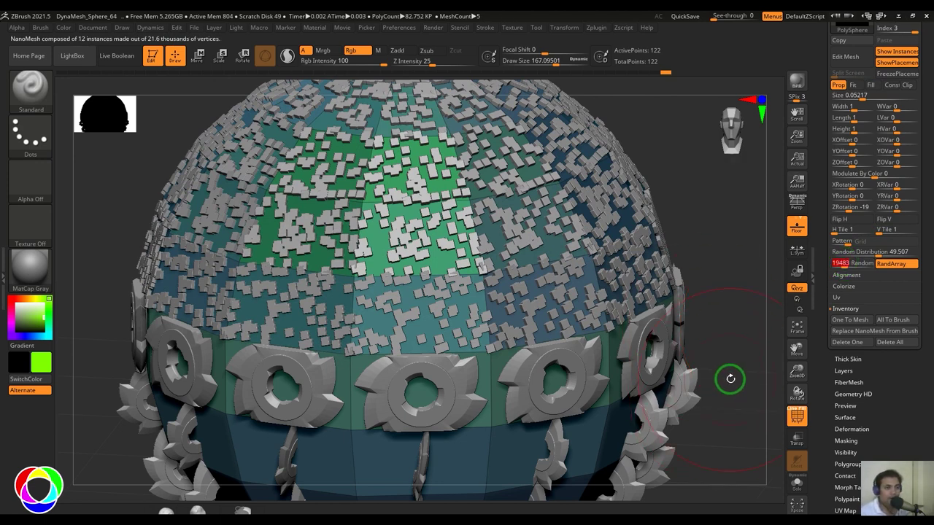
pyautogui.keyDown('alt'); pyautogui.moveTo(730, 378); pyautogui.dragTo(688, 359); pyautogui.keyUp('alt')
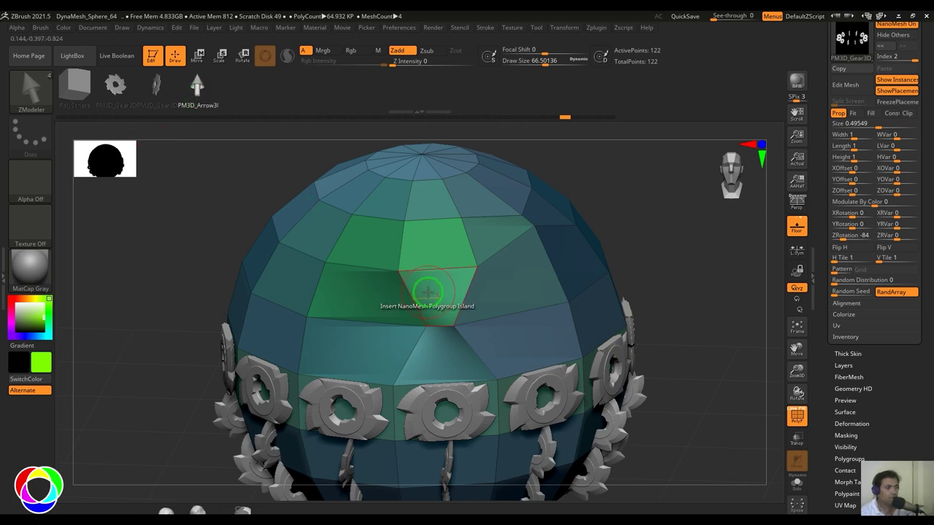
# Insert the PM3D_Arrow3D NanoMesh over the sphere's upper polygroup island at Size about 0.36, and align the arrows to the normal.
pyautogui.press('space')
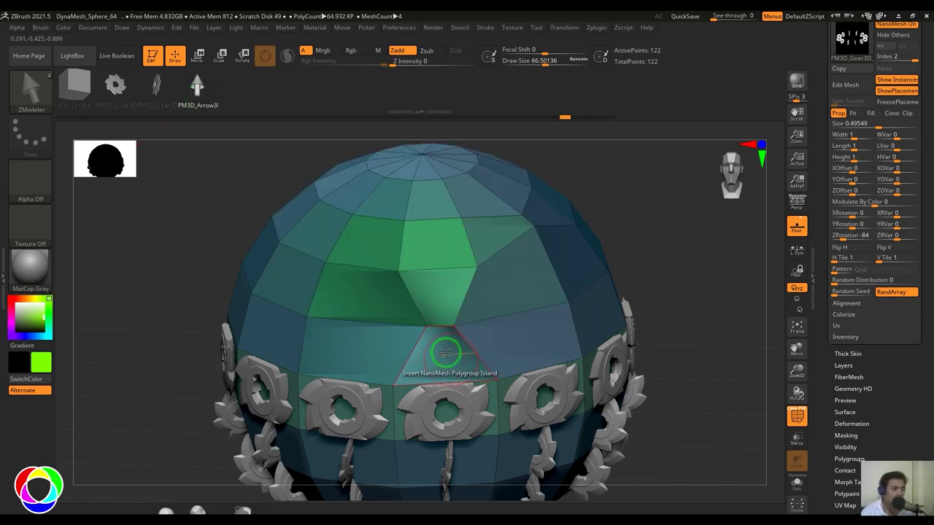
pyautogui.moveTo(442, 350); pyautogui.dragTo(428, 313)
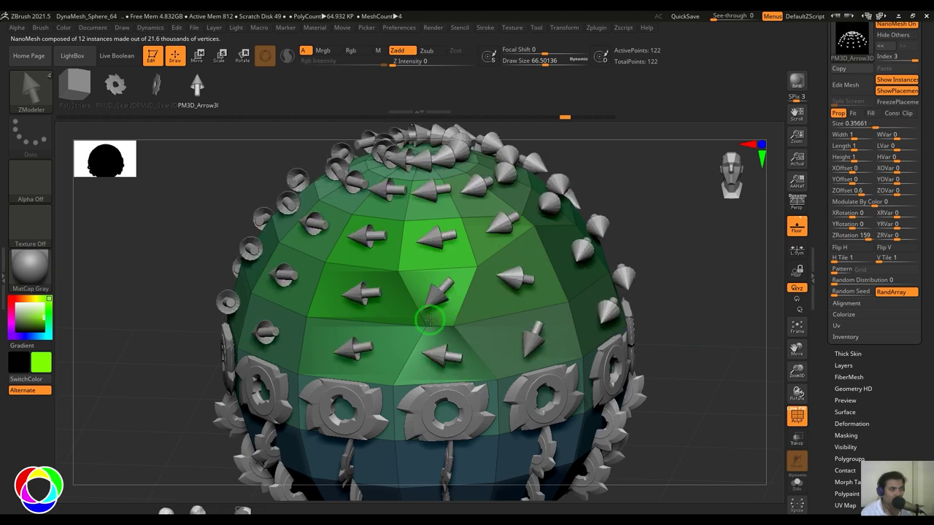
pyautogui.click(847, 303)
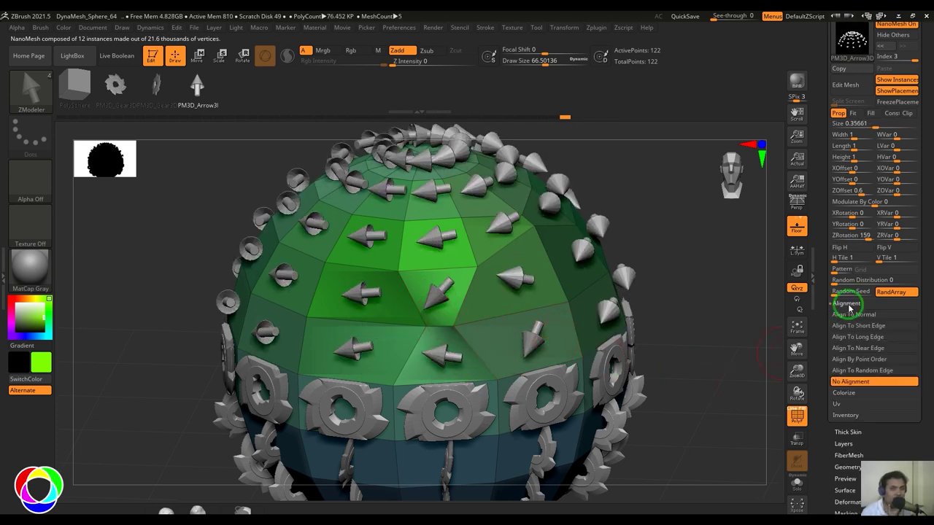
pyautogui.click(850, 315)
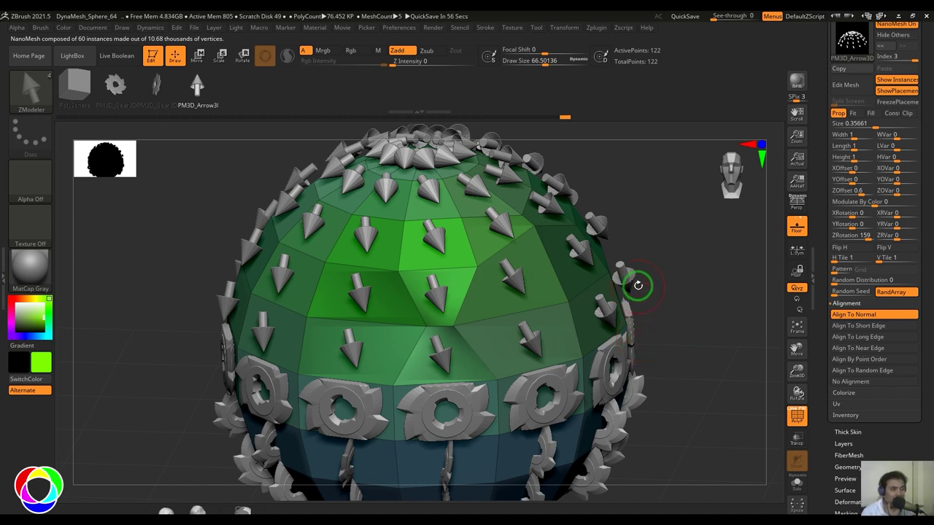
# Try aligning the arrow NanoMesh to the short edge and to the long edge of each polygon.
pyautogui.moveTo(637, 286); pyautogui.dragTo(688, 265)
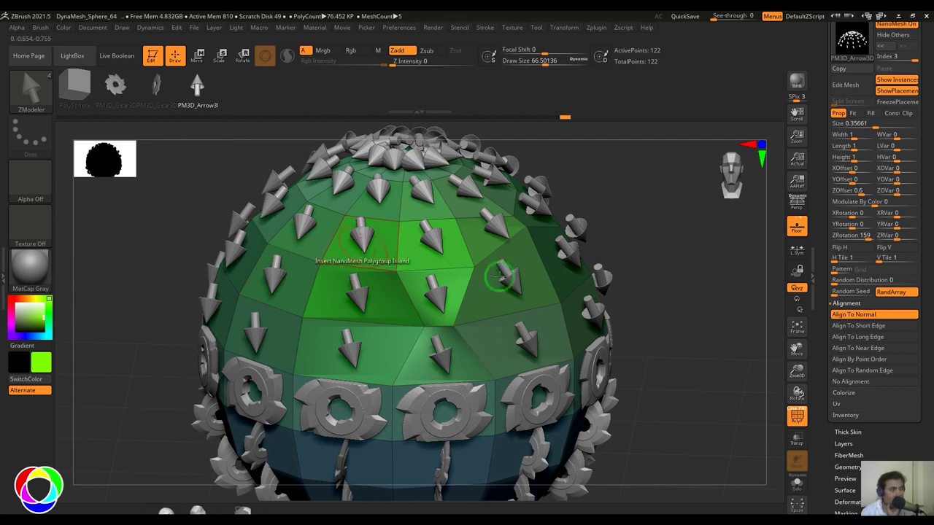
pyautogui.click(859, 326)
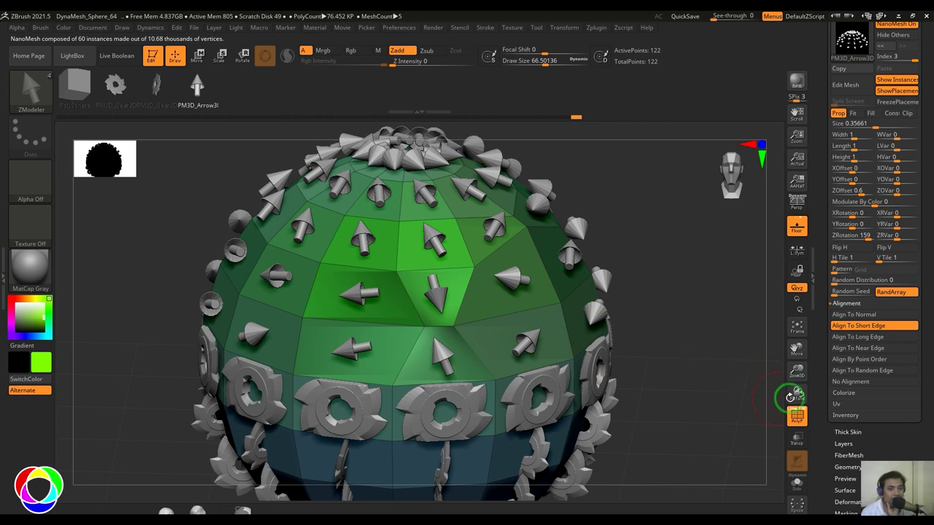
pyautogui.click(858, 337)
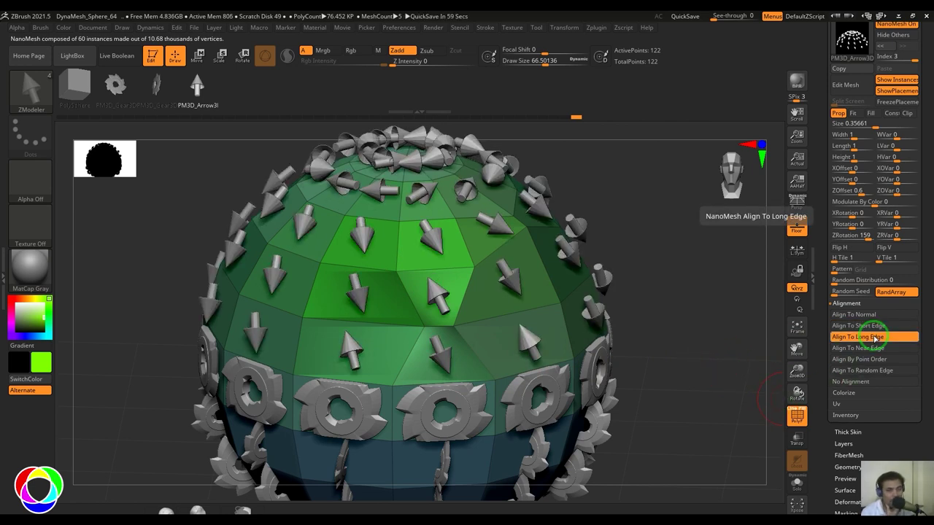
# Try the arrow NanoMesh's Near Edge, Point Order and Random Edge alignments, and set it to No Alignment.
pyautogui.click(881, 348)
pyautogui.click(883, 359)
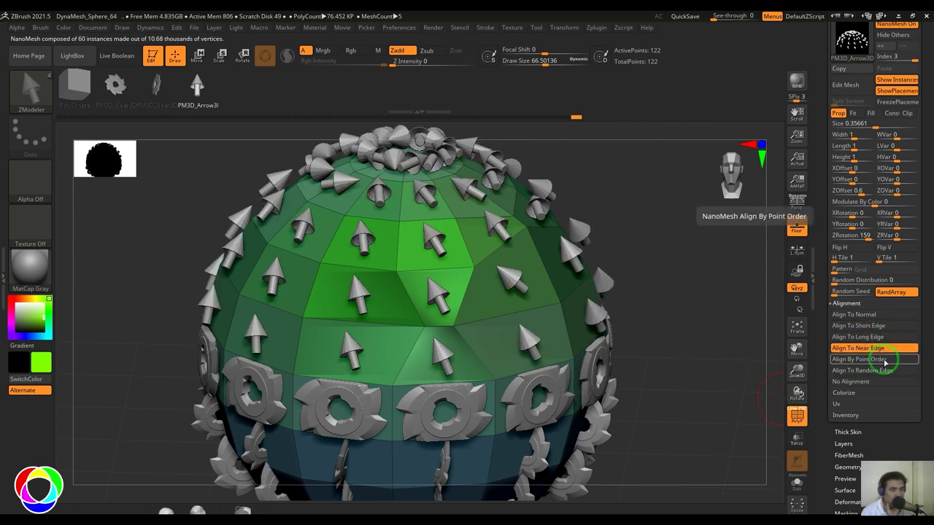
pyautogui.click(885, 371)
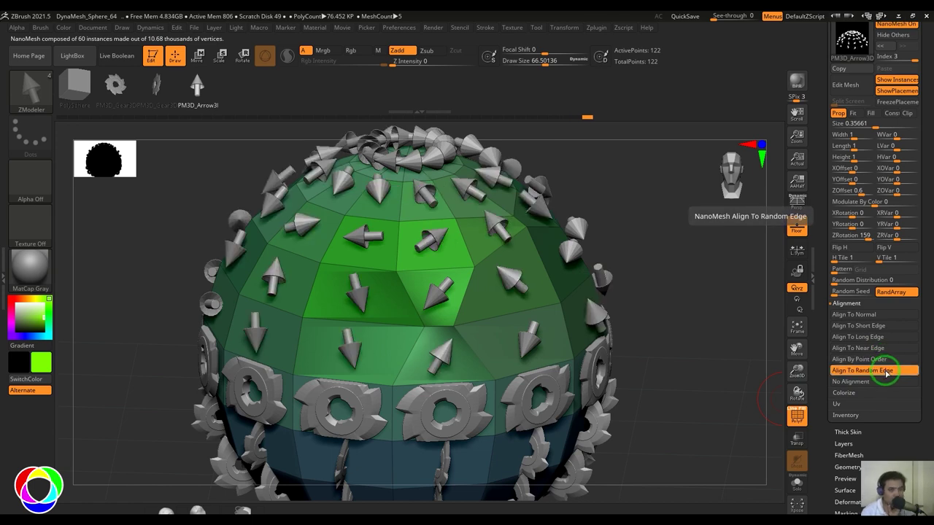
pyautogui.click(880, 381)
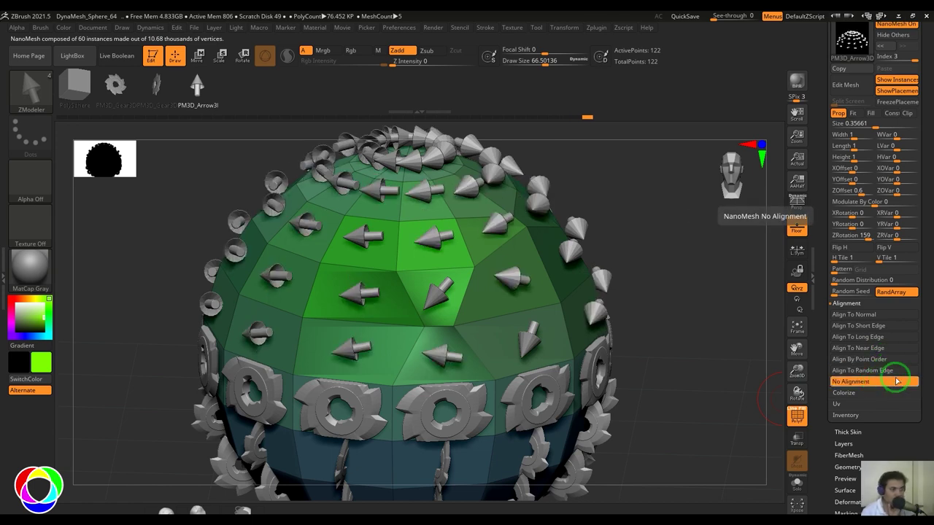
# Compare Align To Normal on the arrows and set their alignment to Align To Short Edge.
pyautogui.click(840, 314)
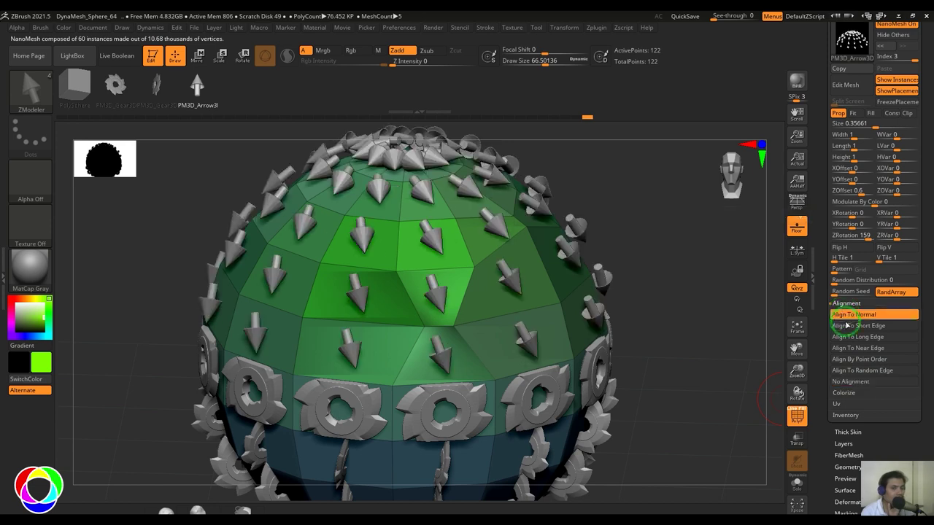
pyautogui.click(848, 326)
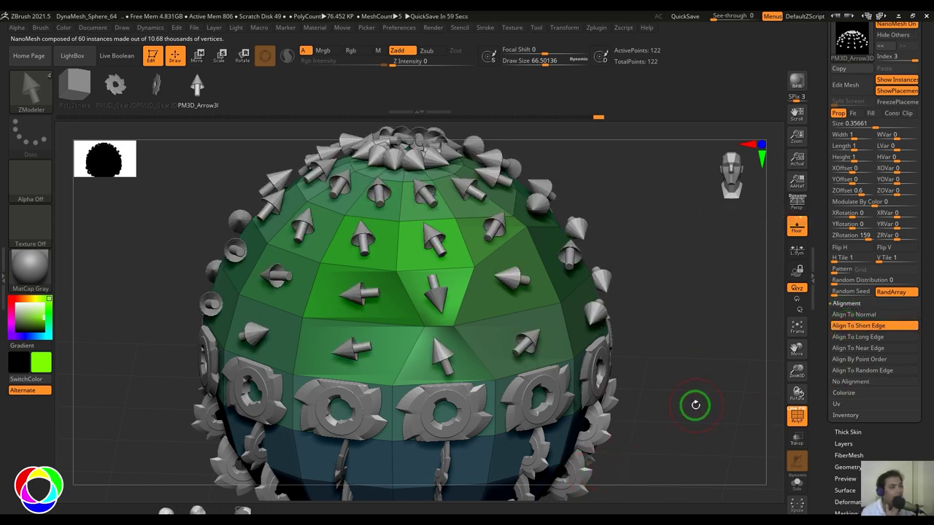
pyautogui.moveTo(695, 405); pyautogui.dragTo(663, 396)
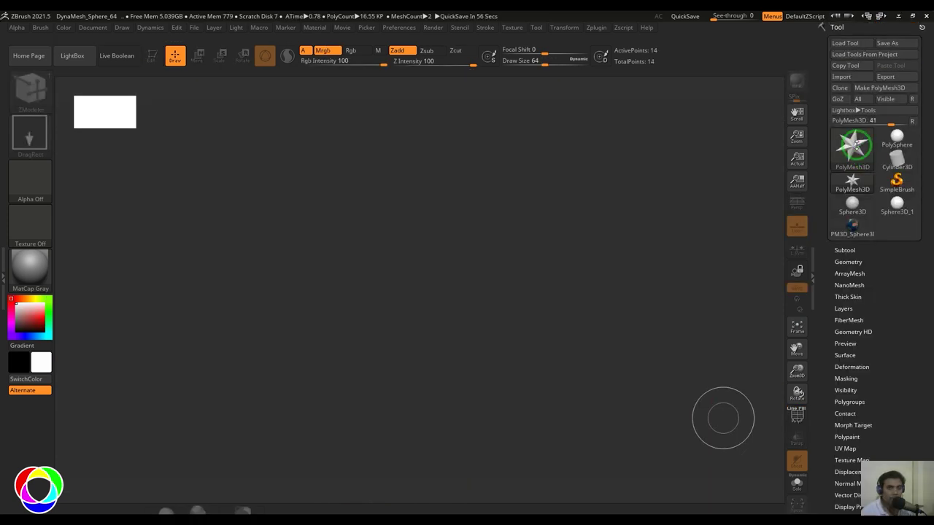
# Draw a new Sphere3D_1 primitive on the empty canvas and put it in Edit mode.
pyautogui.click(853, 146)
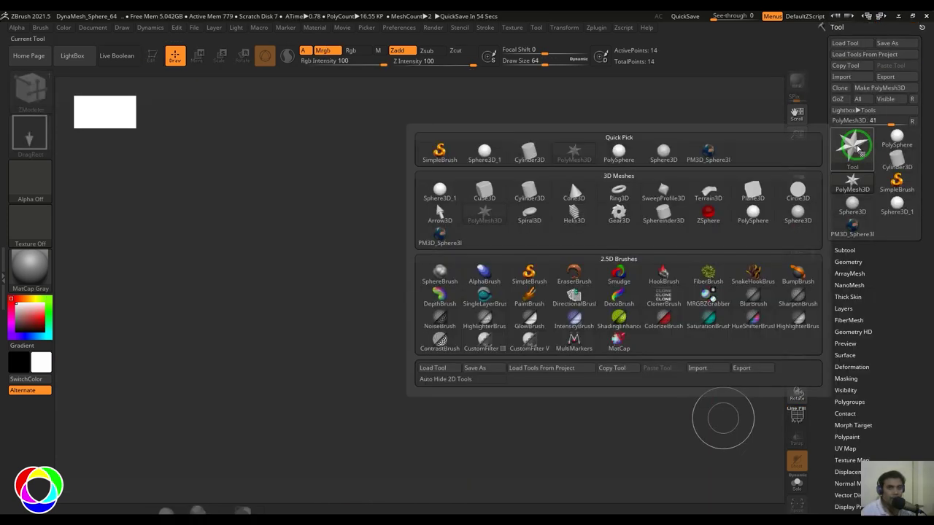
pyautogui.click(440, 191)
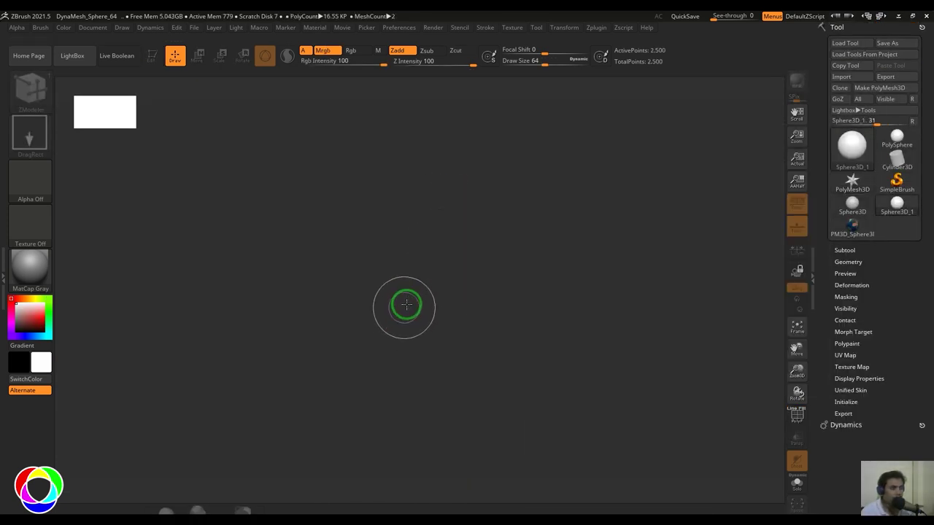
pyautogui.moveTo(406, 305); pyautogui.dragTo(625, 325)
pyautogui.press('t')
# Initialize the sphere with 100 horizontal and 100 vertical divisions and convert it to a PolyMesh3D.
pyautogui.click(856, 404)
pyautogui.moveTo(905, 365); pyautogui.dragTo(905, 337)
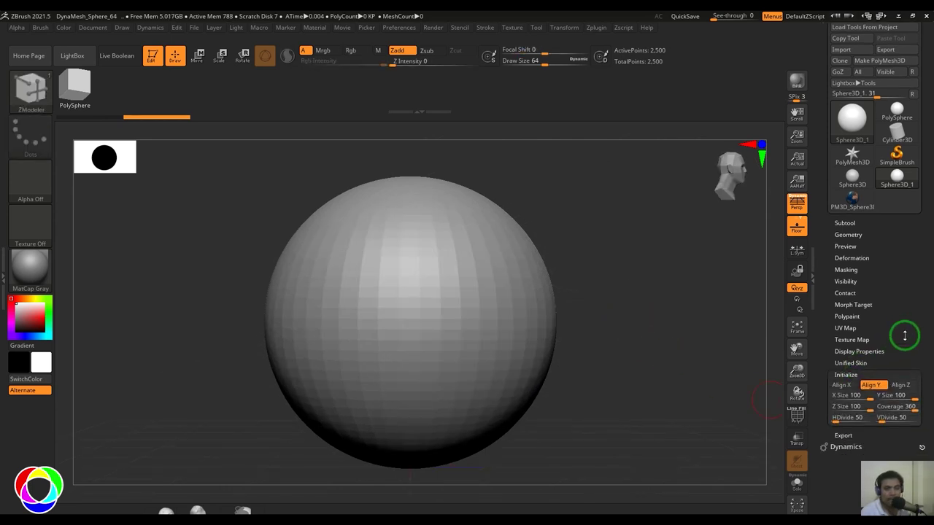
pyautogui.click(861, 419)
pyautogui.write('100')
pyautogui.click(889, 417)
pyautogui.write('100')
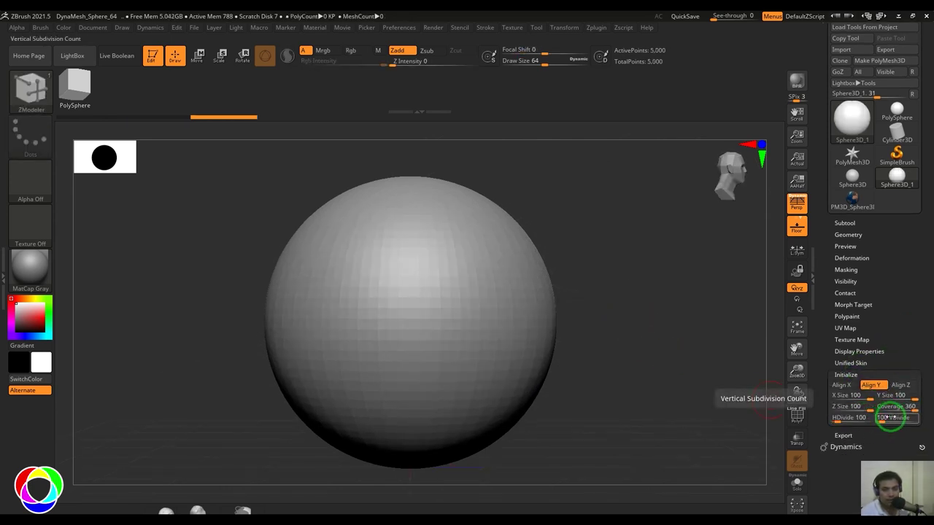
pyautogui.press('Return')
pyautogui.keyDown('alt'); pyautogui.moveTo(613, 355); pyautogui.dragTo(631, 348); pyautogui.keyUp('alt')
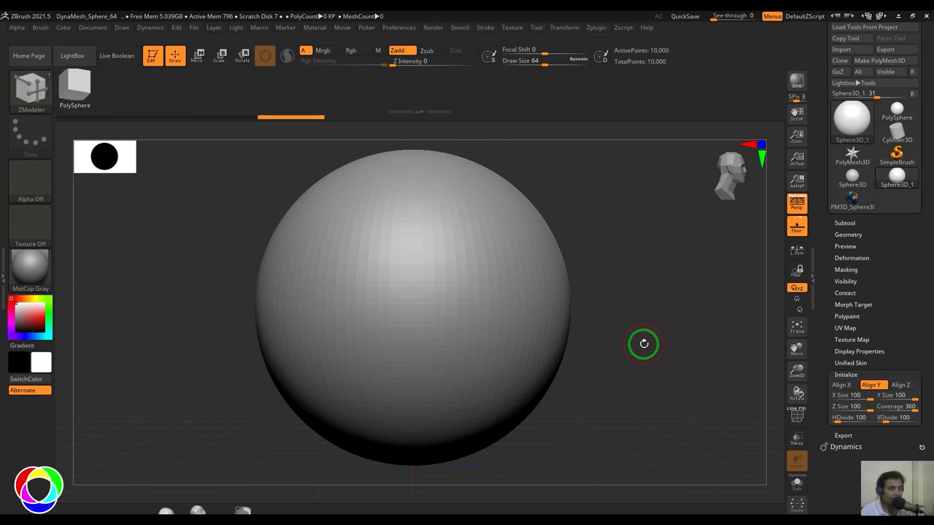
pyautogui.click(878, 60)
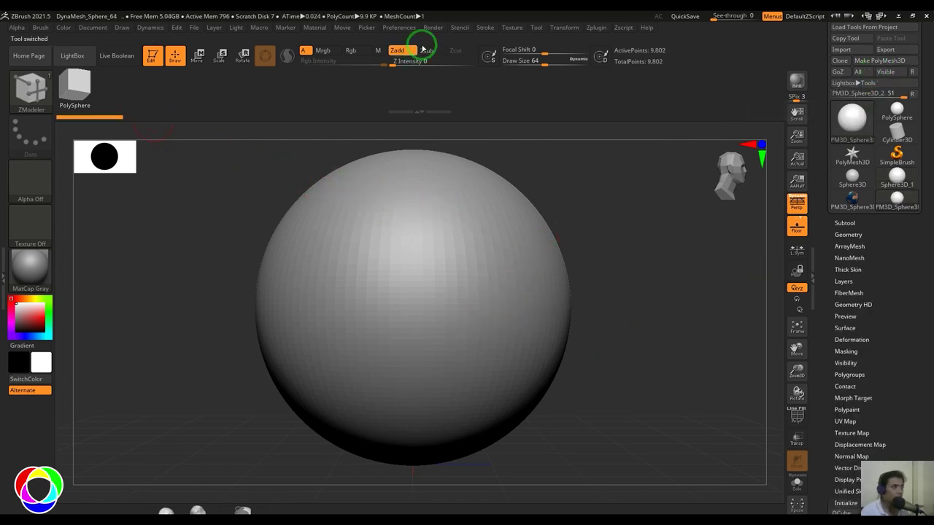
# Select the world map Texture 24 and fill the sphere with it.
pyautogui.click(512, 27)
pyautogui.click(539, 193)
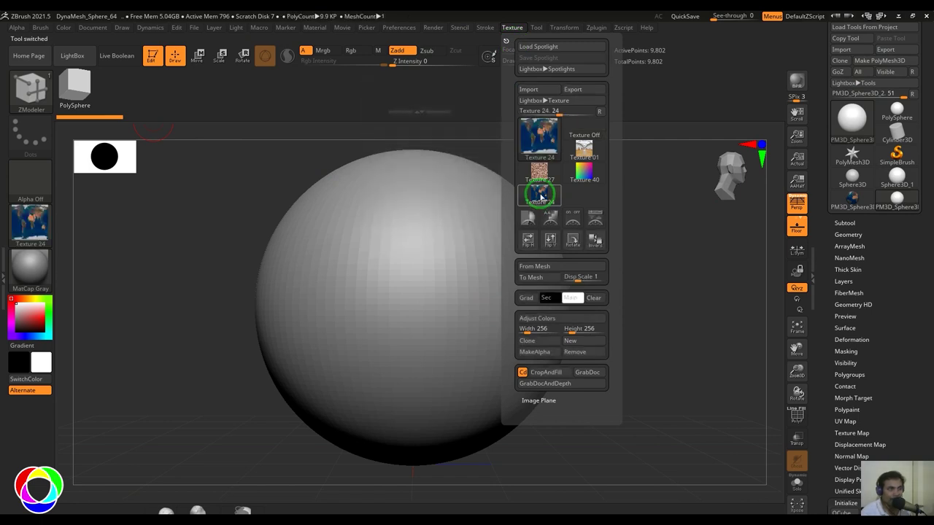
pyautogui.click(64, 28)
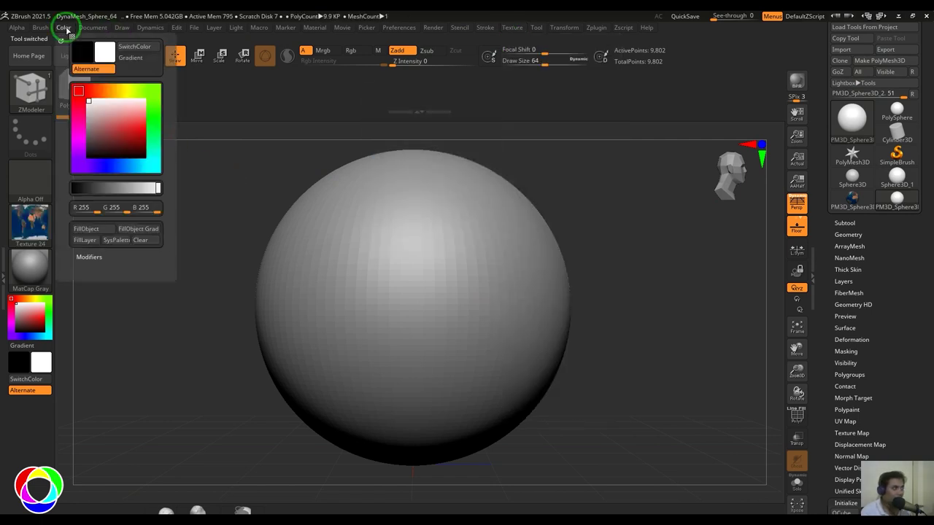
pyautogui.click(95, 231)
pyautogui.moveTo(698, 313); pyautogui.dragTo(669, 312)
# Insert a ZModeler NanoMesh on all quads of the globe at Size about 0.30.
pyautogui.press('b')
pyautogui.press('z')
pyautogui.press('m')
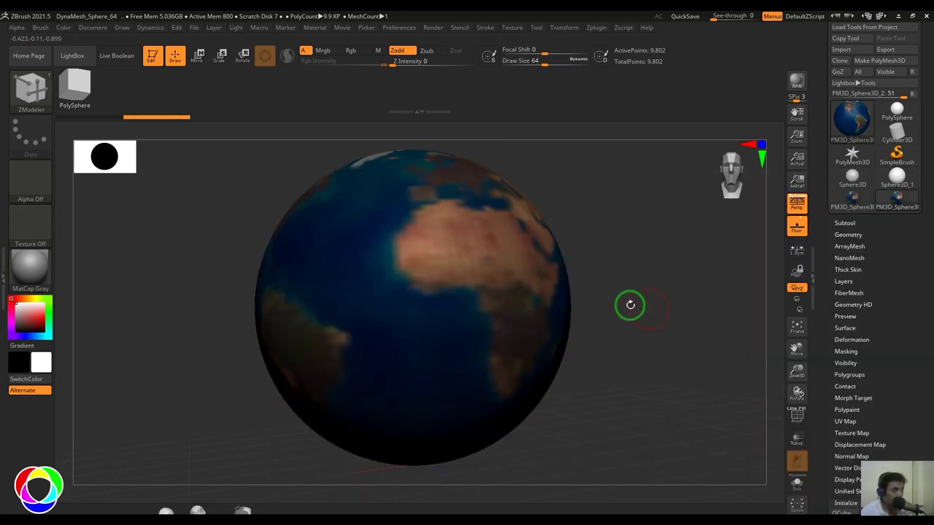
pyautogui.press('space')
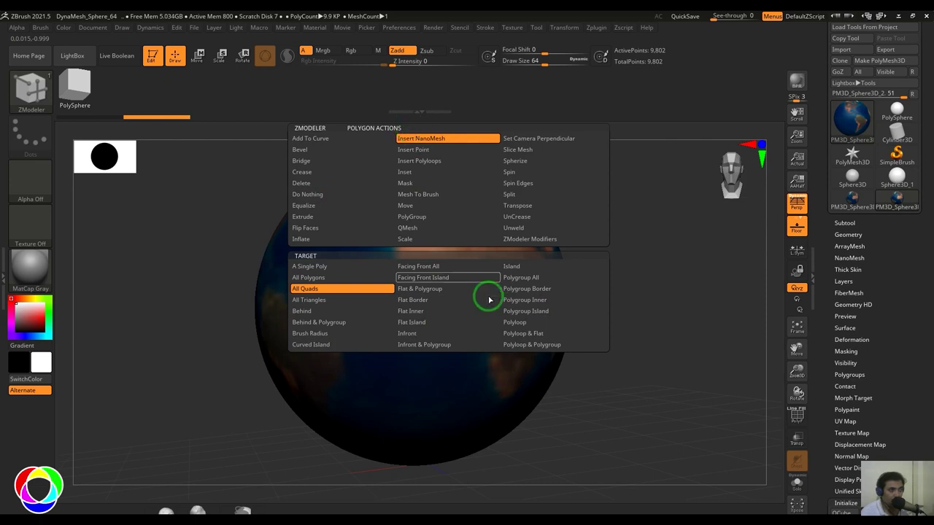
pyautogui.click(312, 290)
pyautogui.keyDown('alt'); pyautogui.moveTo(615, 313); pyautogui.dragTo(615, 340); pyautogui.keyUp('alt')
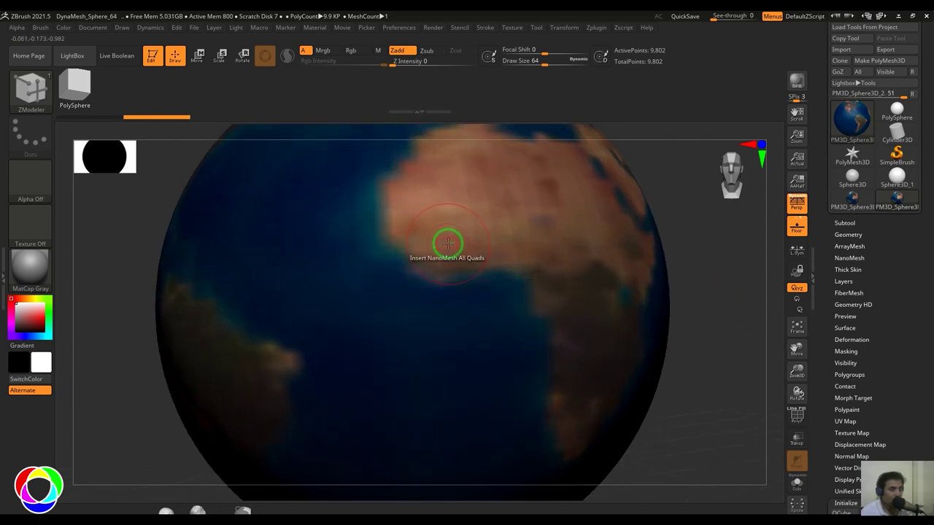
pyautogui.moveTo(448, 243); pyautogui.dragTo(496, 241)
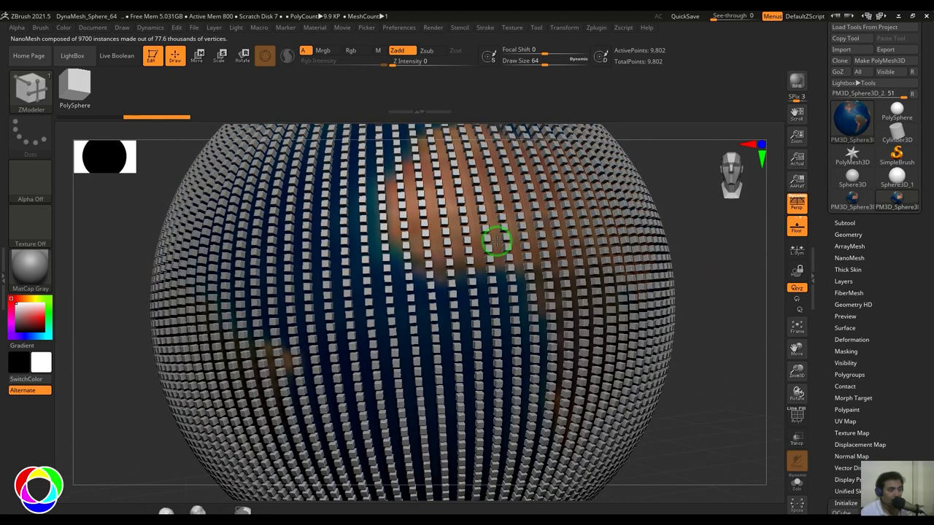
pyautogui.keyDown('alt'); pyautogui.moveTo(736, 358); pyautogui.dragTo(702, 354); pyautogui.keyUp('alt')
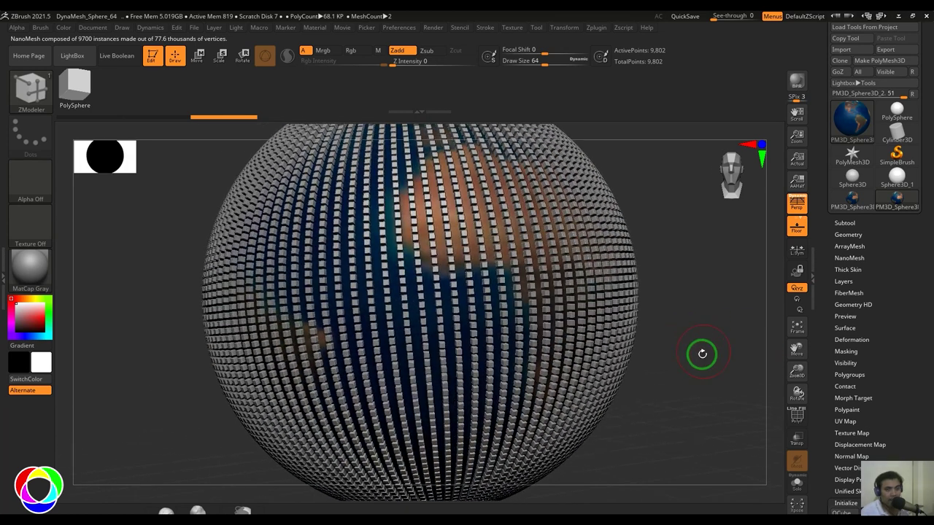
# Set the globe NanoMesh's H Tile and V Tile to 3.
pyautogui.scroll(-5, 888, 302)
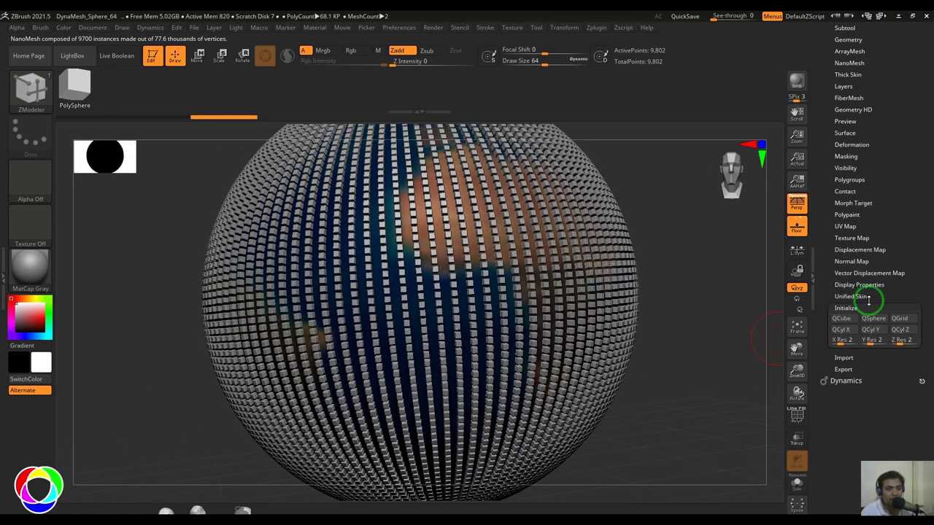
pyautogui.scroll(5, 895, 305)
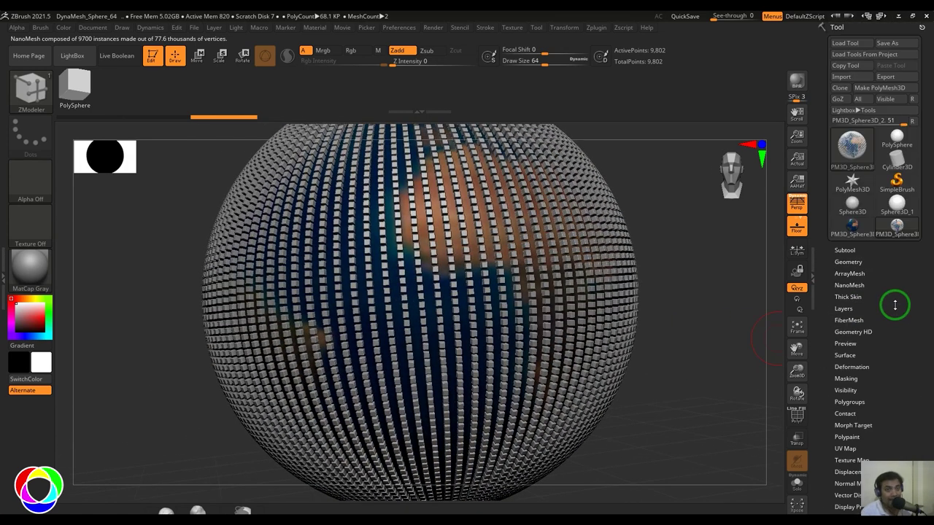
pyautogui.click(852, 286)
pyautogui.scroll(-5, 917, 327)
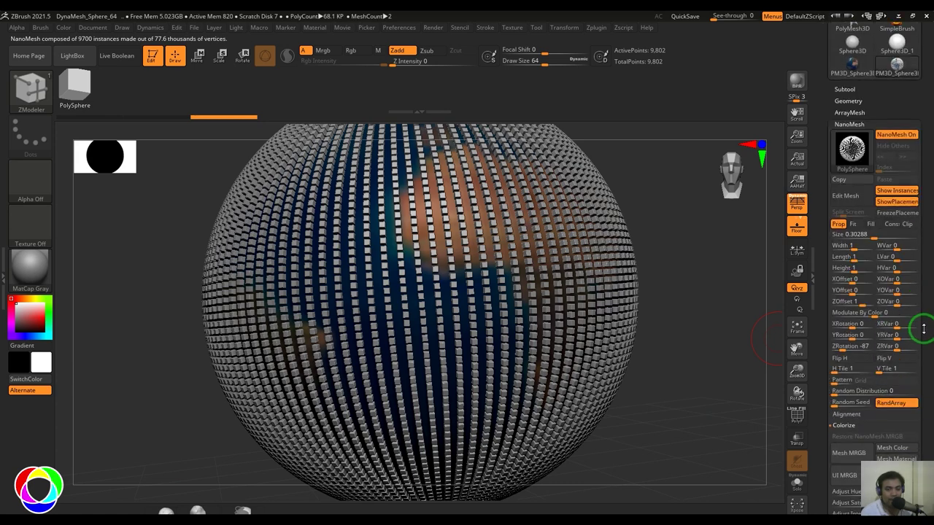
pyautogui.moveTo(838, 348)
pyautogui.mouseDown()
pyautogui.moveTo(855, 351)
pyautogui.moveTo(838, 353)
pyautogui.mouseUp()
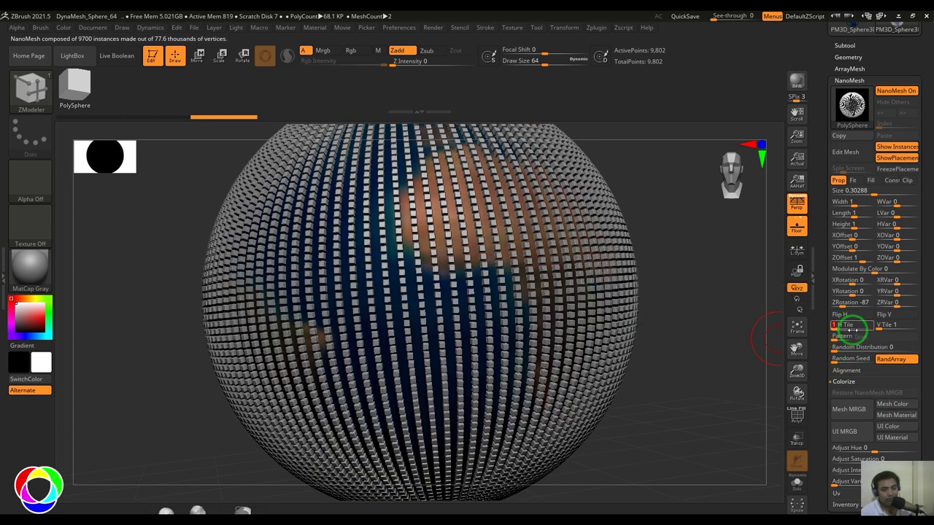
pyautogui.click(851, 328)
pyautogui.write('3')
pyautogui.press('Return')
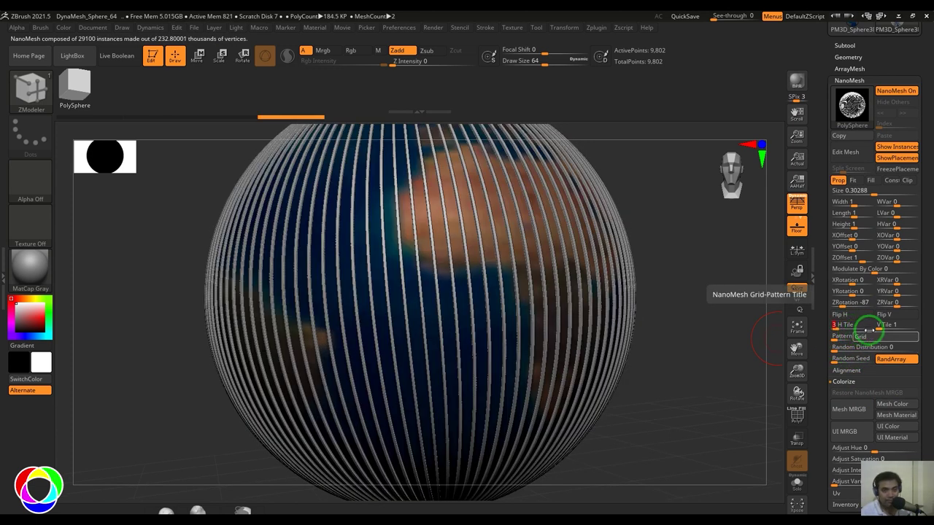
pyautogui.click(882, 325)
pyautogui.write('3')
pyautogui.press('Return')
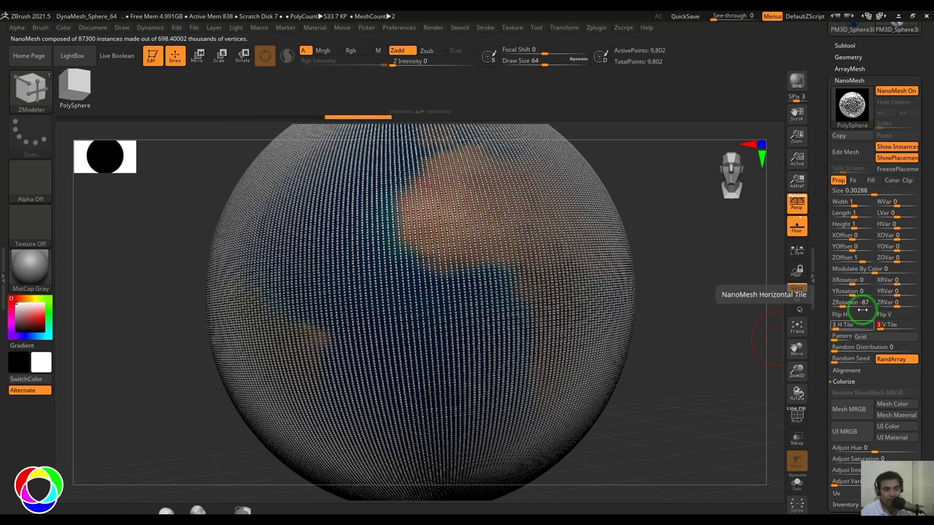
# Set the NanoMesh's X, Y and Z offsets to 2 and their offset variations to 100.
pyautogui.click(848, 213)
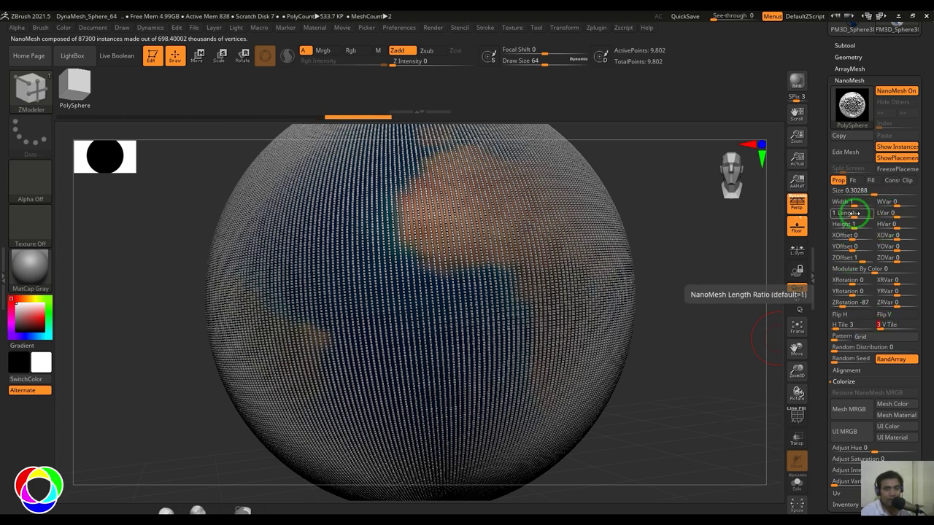
pyautogui.moveTo(850, 246); pyautogui.dragTo(916, 260)
pyautogui.click(858, 255)
pyautogui.moveTo(858, 255); pyautogui.dragTo(919, 238)
pyautogui.write('2')
pyautogui.press('Return')
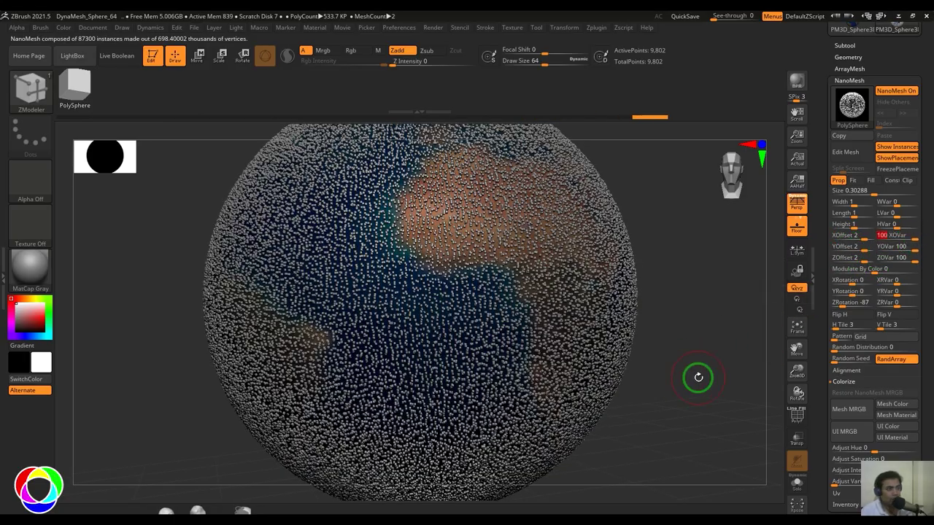
pyautogui.keyDown('alt'); pyautogui.moveTo(698, 377); pyautogui.dragTo(693, 353); pyautogui.keyUp('alt')
pyautogui.moveTo(693, 353); pyautogui.dragTo(696, 381)
# Colour the NanoMesh instances with the base mesh colour and hide the placement surface.
pyautogui.moveTo(926, 373); pyautogui.dragTo(924, 306)
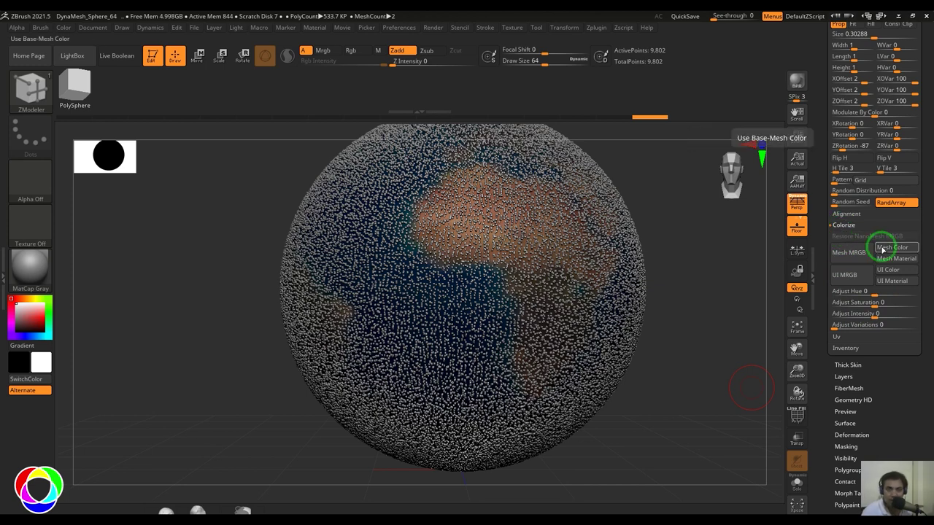
pyautogui.click(882, 248)
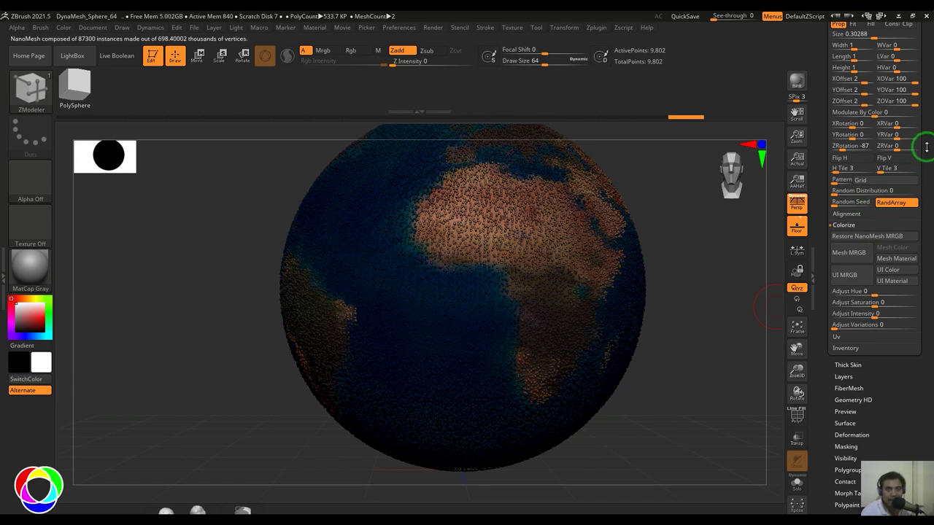
pyautogui.moveTo(926, 146); pyautogui.dragTo(932, 204)
pyautogui.click(896, 118)
pyautogui.moveTo(706, 371); pyautogui.dragTo(704, 394)
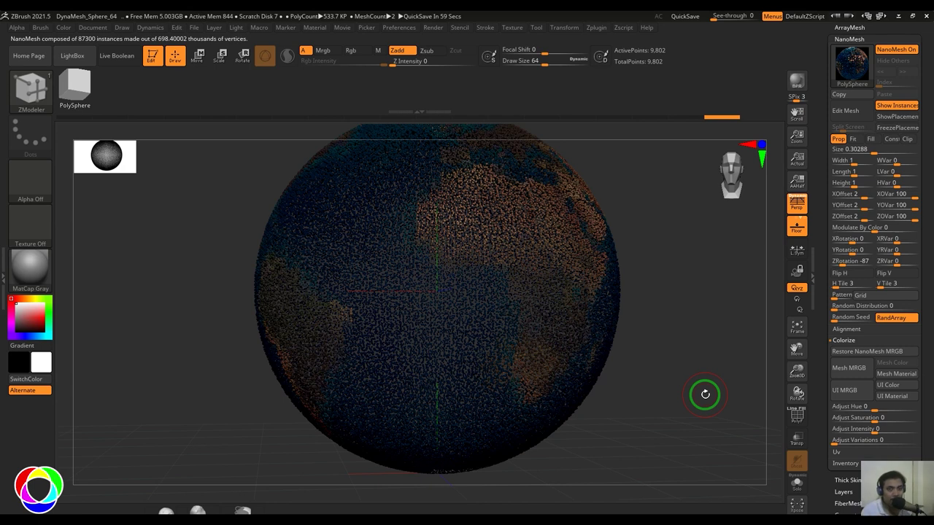
# Try the Mesh Material and Mesh Color colorize options on the NanoMesh, and apply Mesh MRGB.
pyautogui.click(907, 375)
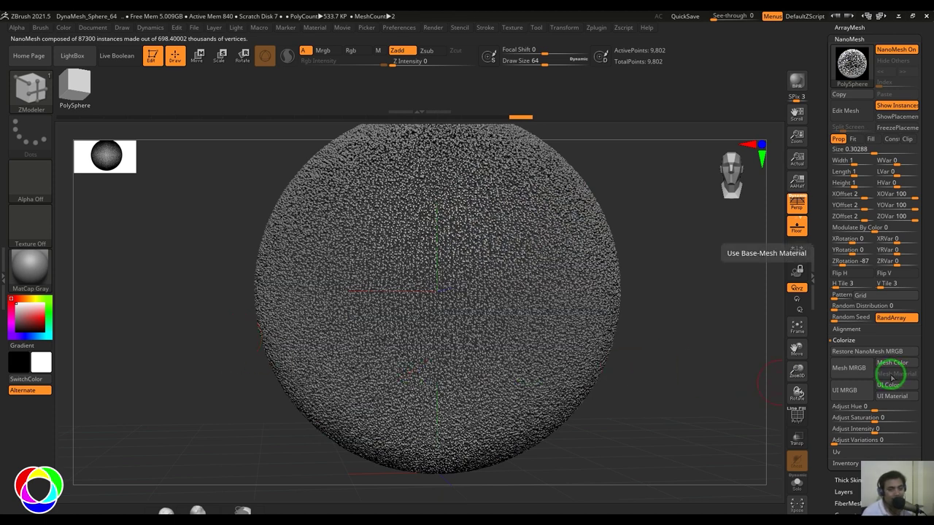
pyautogui.click(893, 364)
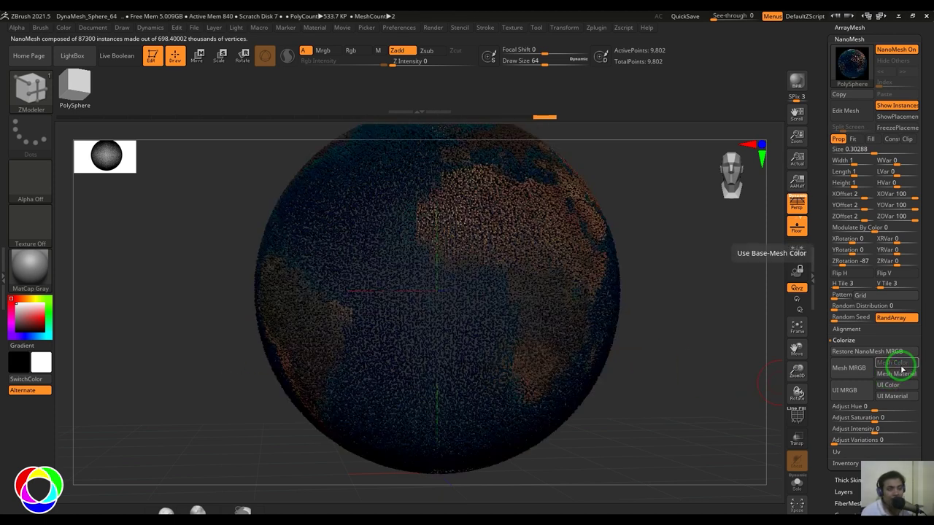
pyautogui.click(858, 369)
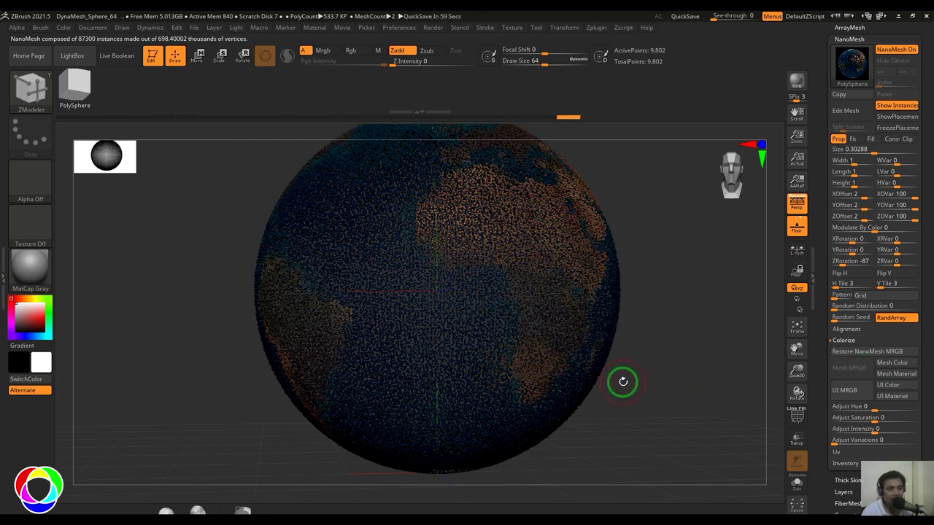
pyautogui.moveTo(664, 398)
pyautogui.mouseDown()
pyautogui.moveTo(660, 411)
pyautogui.moveTo(669, 405)
pyautogui.mouseUp()
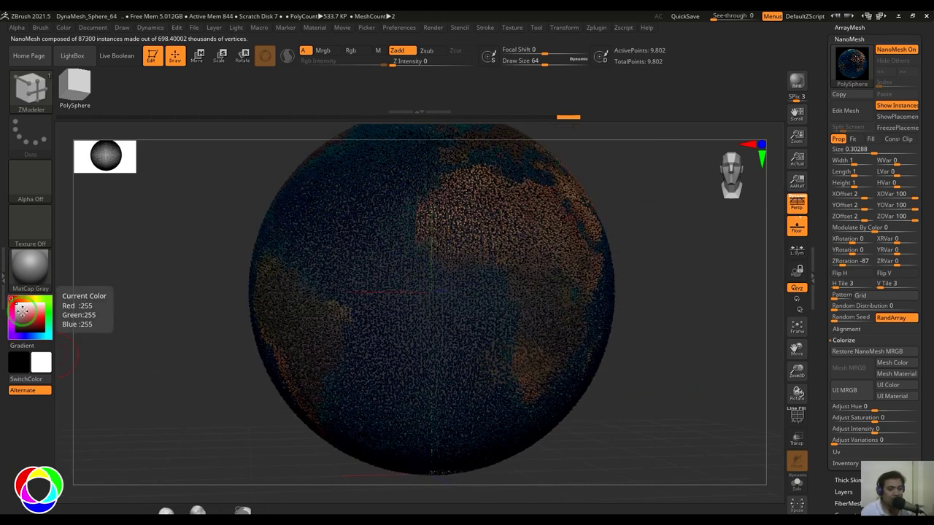
# Choose the Gold material and fill the NanoMesh instances with the current white UI Color.
pyautogui.click(29, 268)
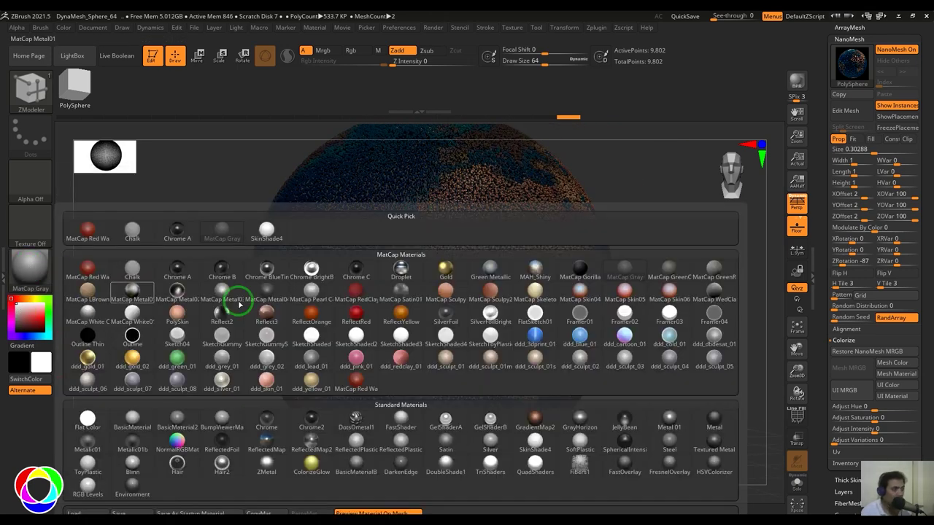
pyautogui.click(447, 276)
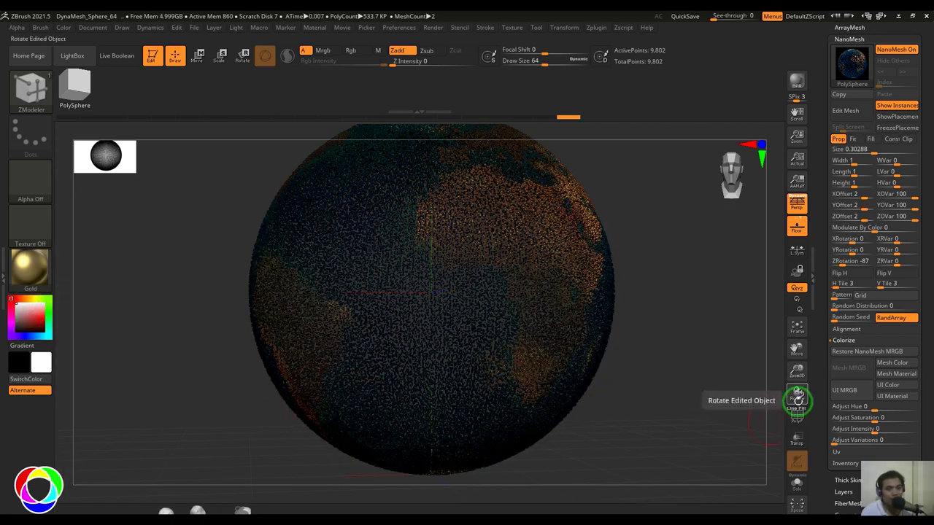
pyautogui.click(879, 388)
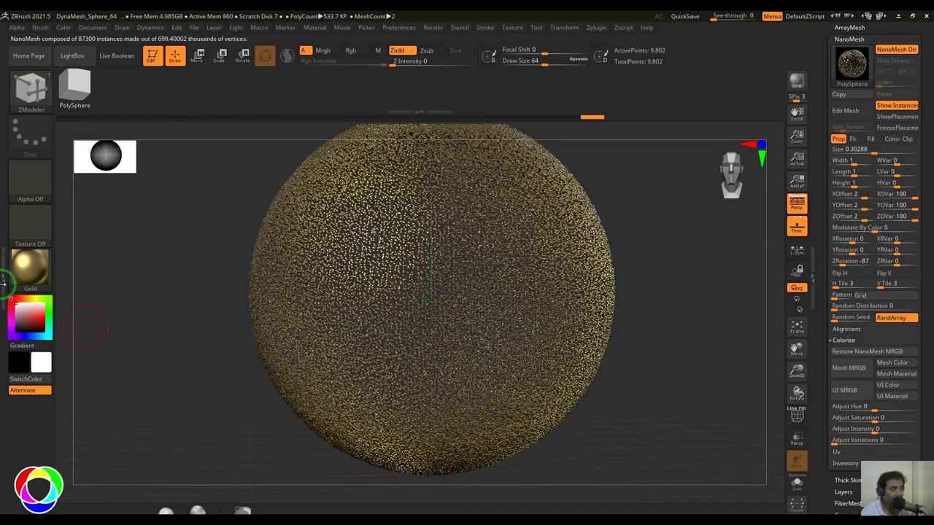
# Pick a red colour and the MatCap Pearl Cavity material, and fill the NanoMesh with the UI Material.
pyautogui.moveTo(20, 274)
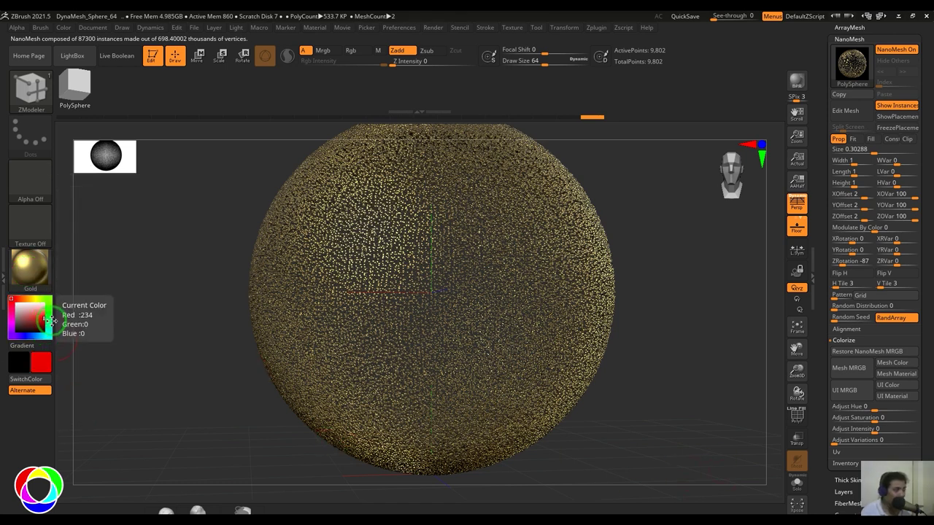
pyautogui.click(29, 267)
pyautogui.click(34, 267)
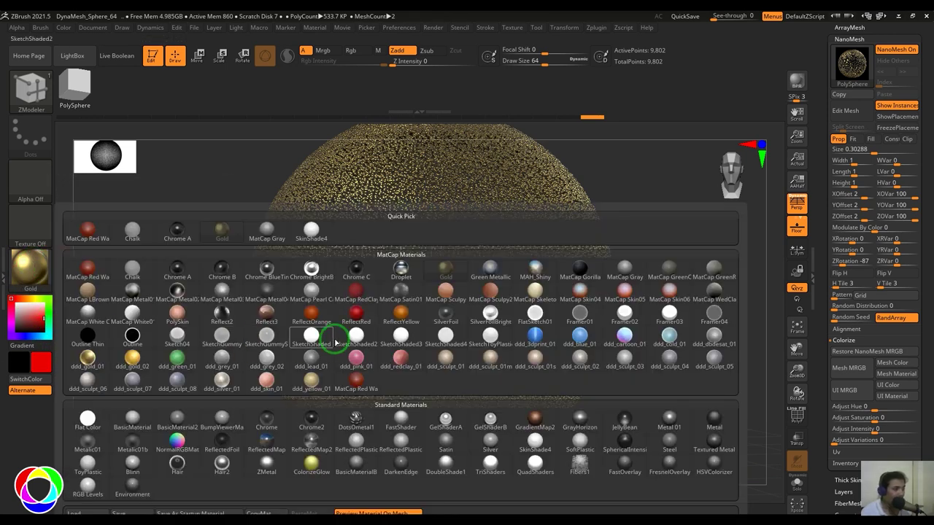
pyautogui.click(313, 293)
pyautogui.click(908, 363)
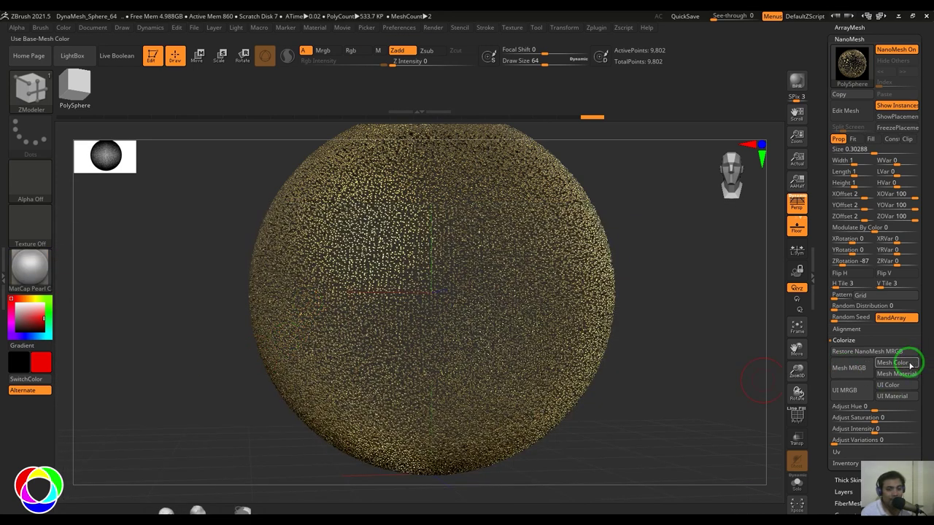
pyautogui.click(898, 396)
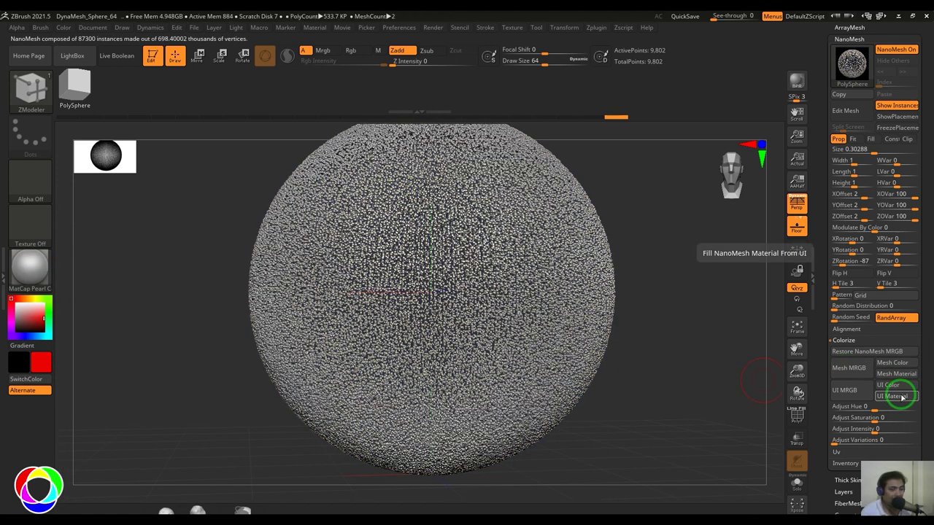
# Fill the NanoMesh instances with the red UI Color, and restore the base mesh's map colours with Mesh MRGB.
pyautogui.click(903, 386)
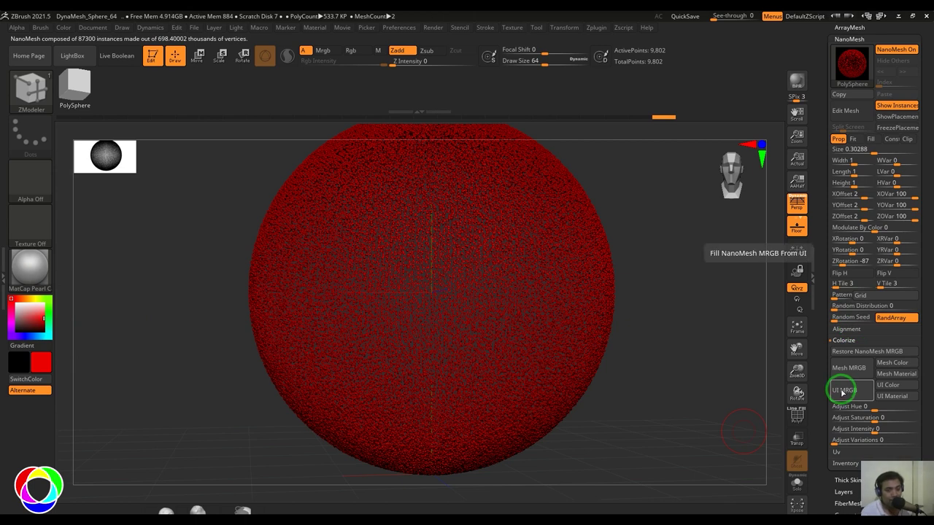
pyautogui.click(860, 374)
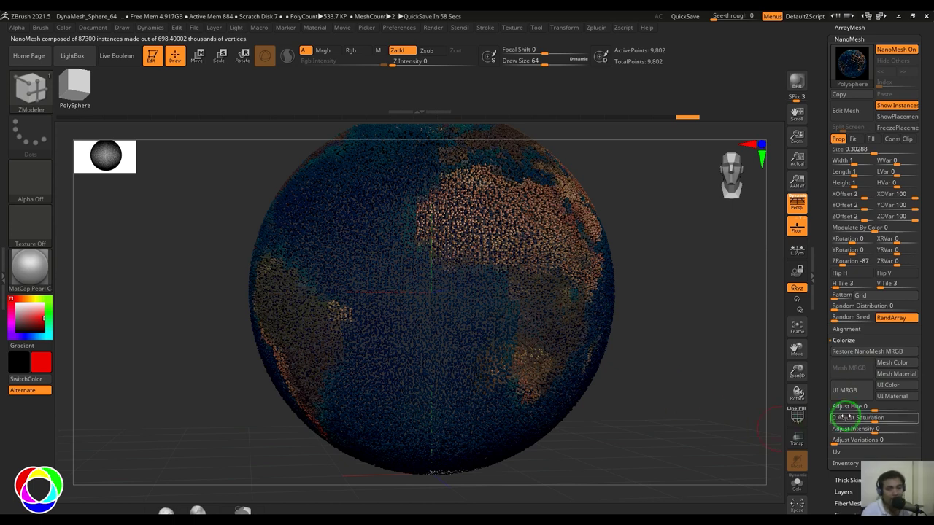
# Adjust the NanoMesh colours to hue about -0.028, intensity about 0.33 and variations about 0.89, and inspect the globe.
pyautogui.moveTo(846, 416); pyautogui.dragTo(873, 416)
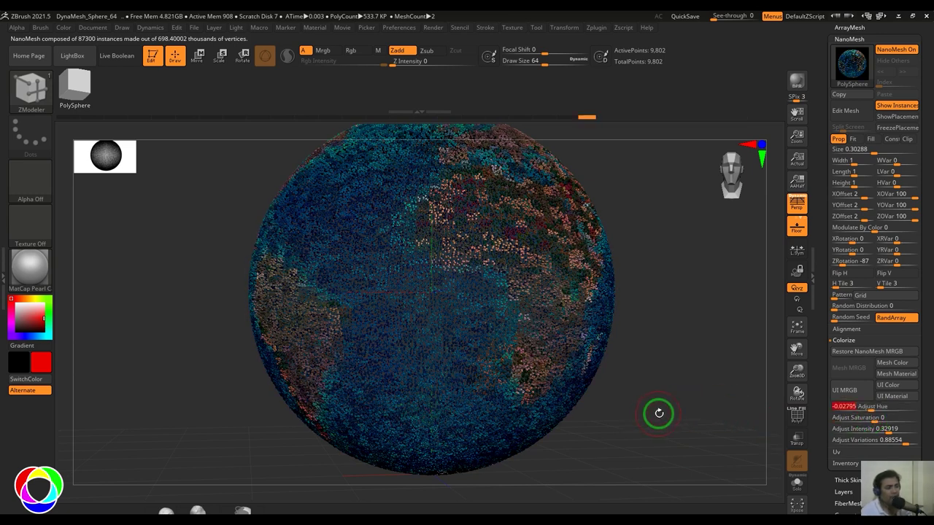
pyautogui.keyDown('alt'); pyautogui.moveTo(659, 414); pyautogui.dragTo(690, 350); pyautogui.keyUp('alt')
pyautogui.moveTo(690, 350); pyautogui.dragTo(647, 402)
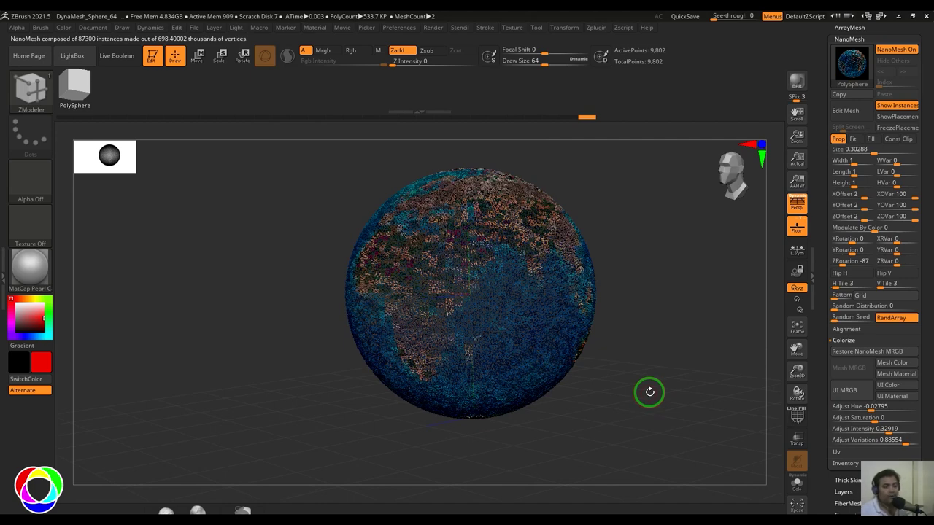
pyautogui.moveTo(652, 380); pyautogui.dragTo(742, 470)
pyautogui.moveTo(592, 411); pyautogui.dragTo(634, 409)
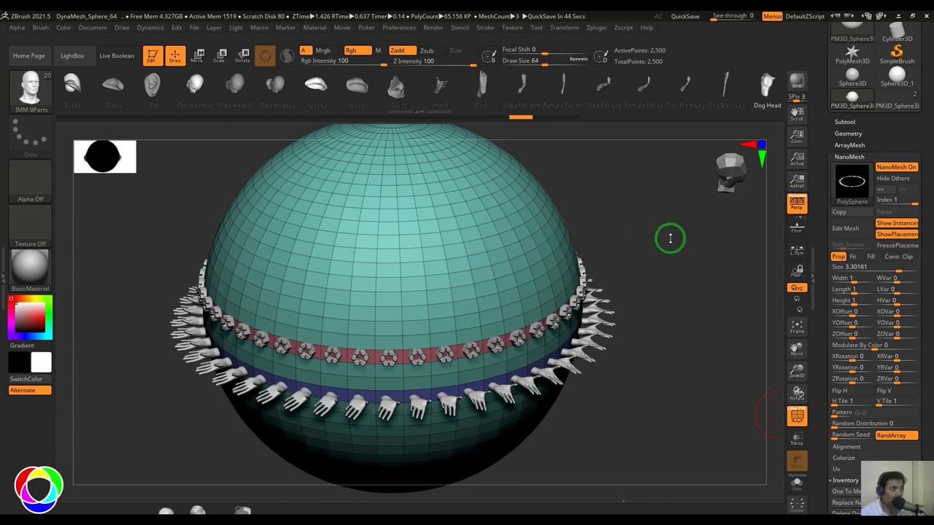
# Insert a NanoMesh of cubes along a polyloop of the sphere just above the red band with the ZModeler brush.
pyautogui.press('b')
pyautogui.press('z')
pyautogui.press('m')
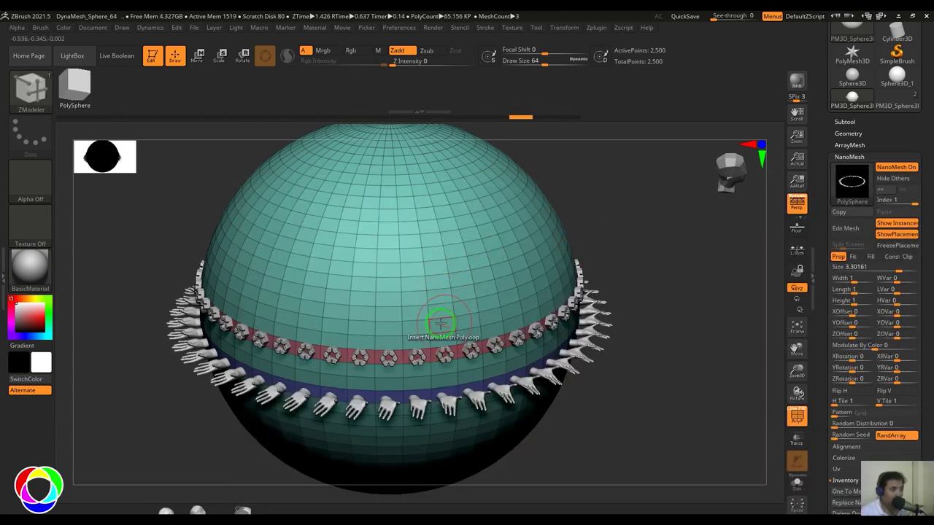
pyautogui.press('space')
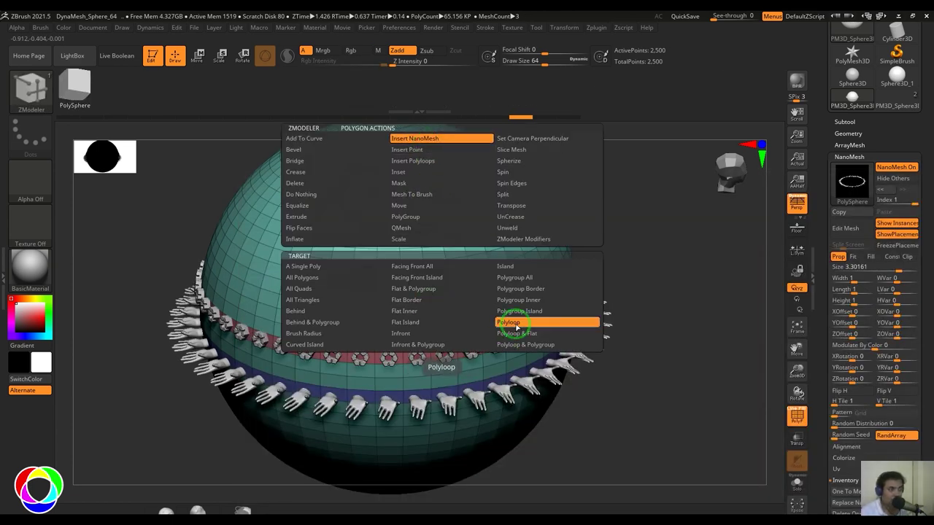
pyautogui.moveTo(437, 308); pyautogui.dragTo(479, 309)
pyautogui.hotkey('ctrl', 'z')
pyautogui.moveTo(661, 343); pyautogui.dragTo(674, 326)
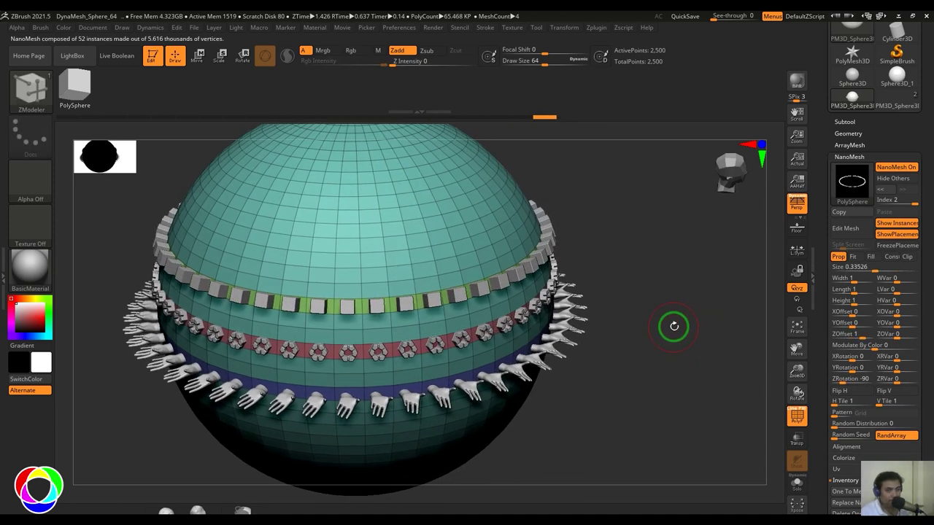
# Open the cube NanoMesh for editing and swap the cube for the Dog Head from the IMM BParts brush.
pyautogui.click(846, 229)
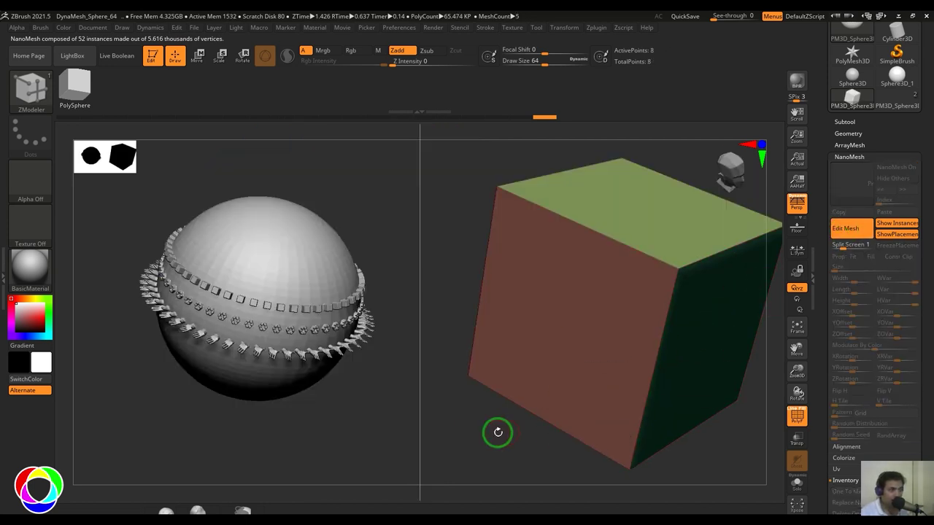
pyautogui.press('b')
pyautogui.press('i')
pyautogui.press('b')
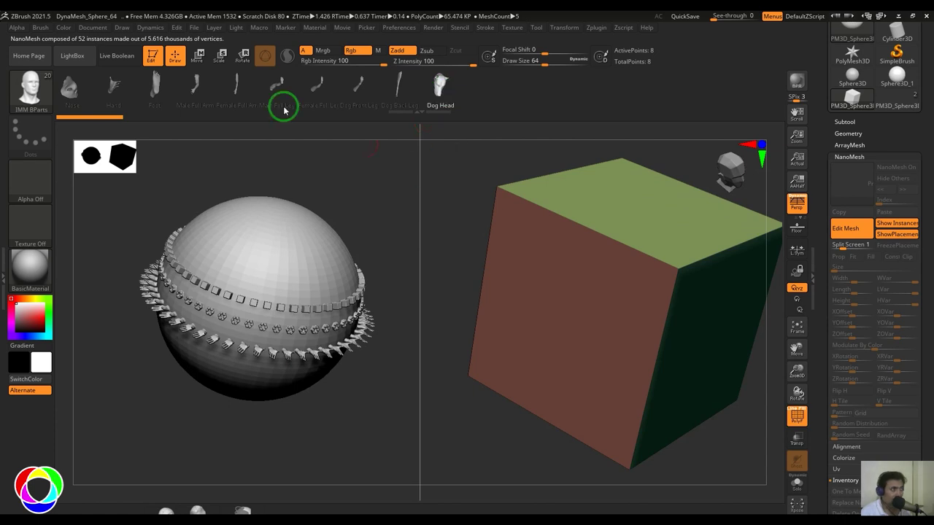
pyautogui.click(197, 56)
pyautogui.click(440, 90)
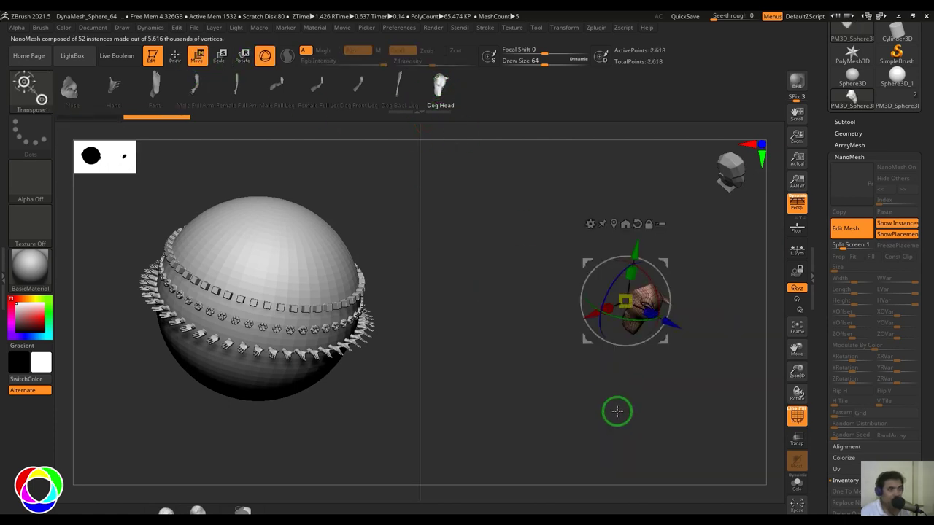
# Rotate the dog head about its X axis so it faces outward, and finish editing the NanoMesh.
pyautogui.moveTo(651, 294); pyautogui.dragTo(605, 216)
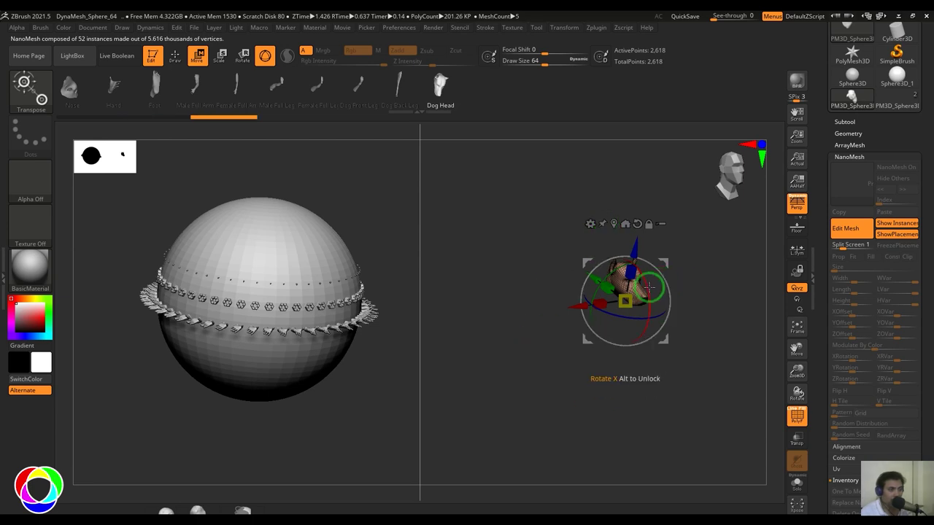
pyautogui.keyDown('alt'); pyautogui.moveTo(329, 416); pyautogui.dragTo(433, 464); pyautogui.keyUp('alt')
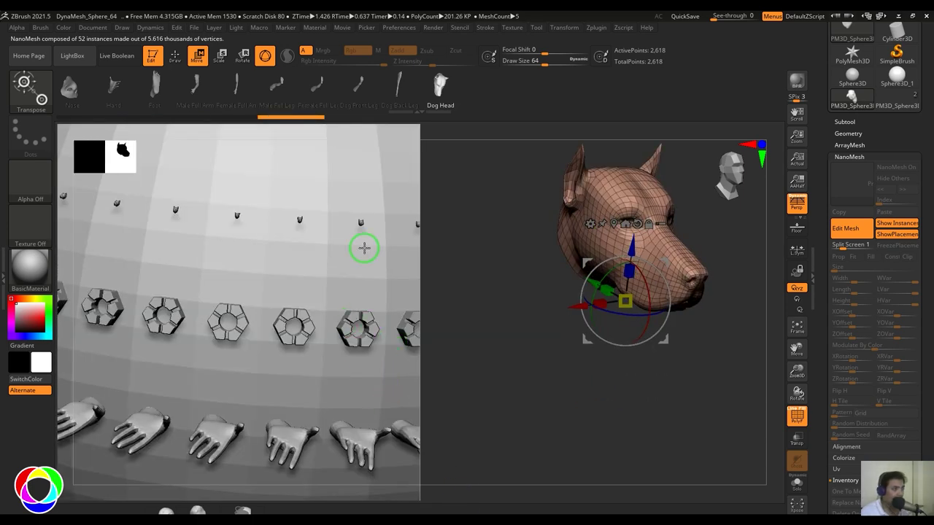
pyautogui.click(847, 231)
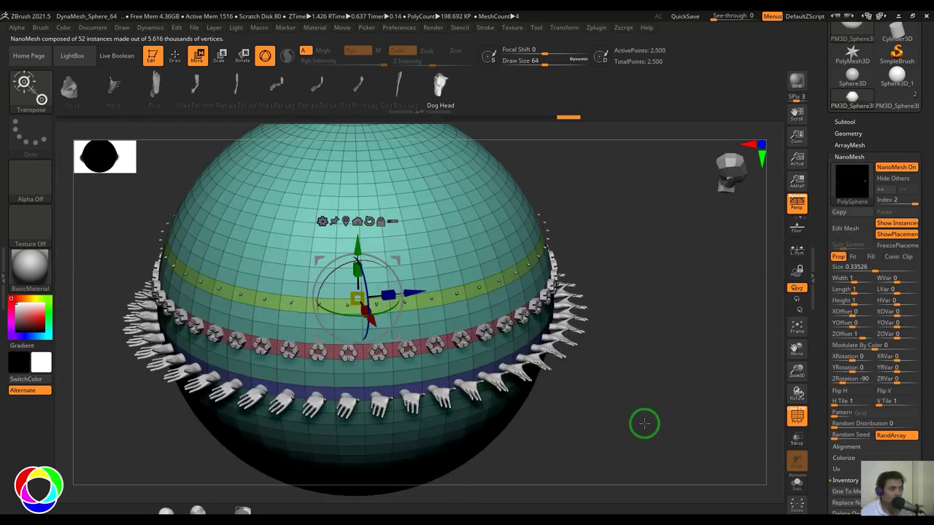
# Set the dog head NanoMesh's size to about 3.43 and its Z offset and Z rotation to 0.
pyautogui.moveTo(642, 423); pyautogui.dragTo(666, 413)
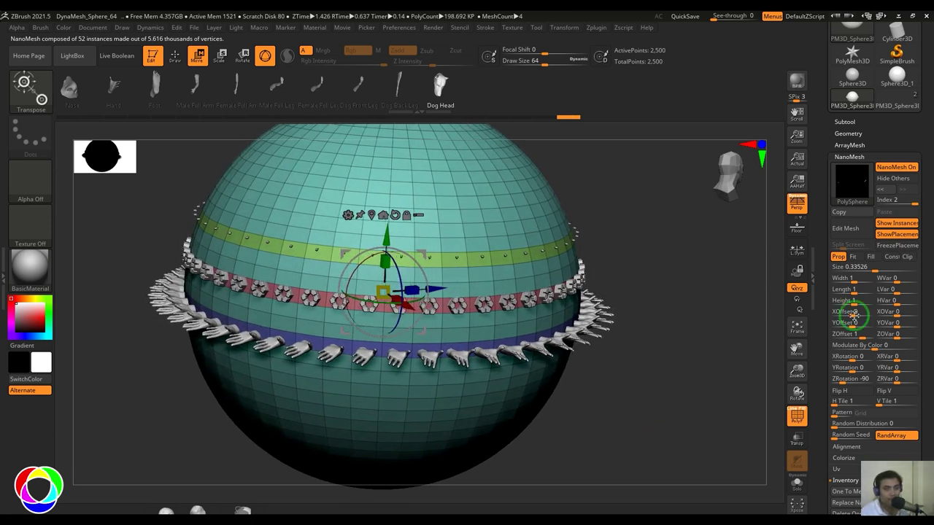
pyautogui.moveTo(871, 265); pyautogui.dragTo(898, 272)
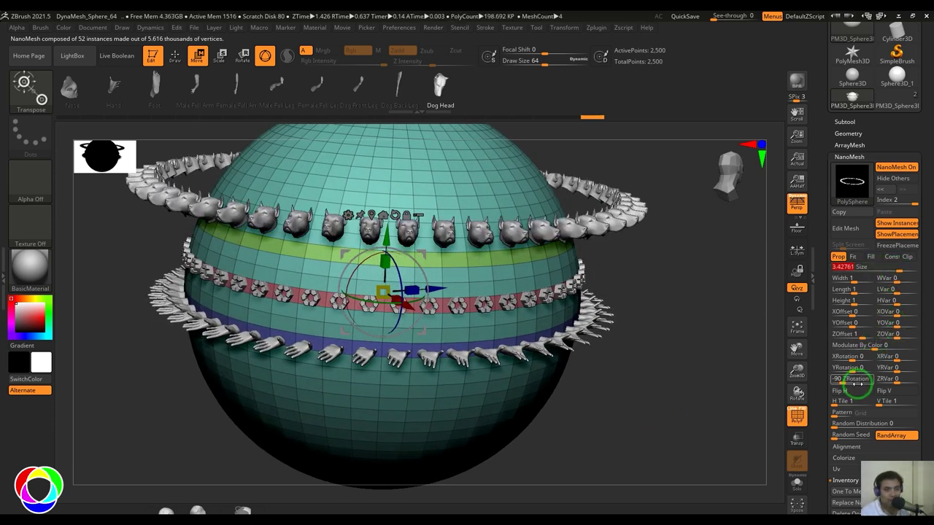
pyautogui.click(863, 338)
pyautogui.write('0')
pyautogui.press('Return')
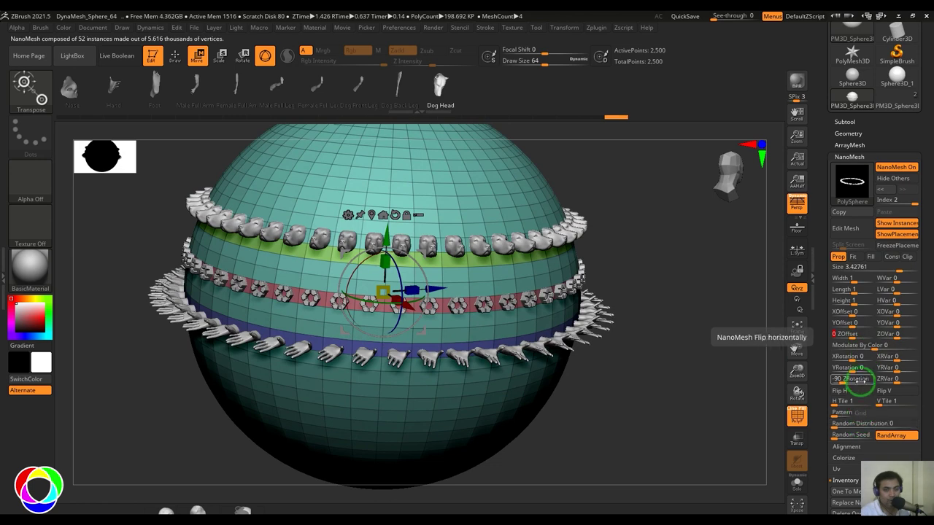
pyautogui.press('Return')
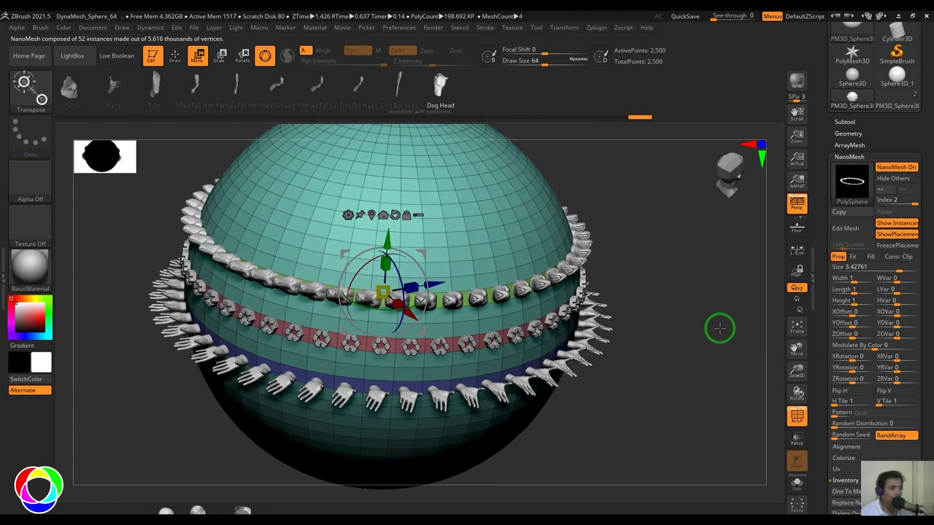
# Enlarge the dog head NanoMesh to a size of about 5.63.
pyautogui.keyDown('alt'); pyautogui.moveTo(720, 328); pyautogui.dragTo(727, 344); pyautogui.keyUp('alt')
pyautogui.moveTo(856, 269); pyautogui.dragTo(905, 267)
pyautogui.moveTo(700, 313); pyautogui.dragTo(700, 364)
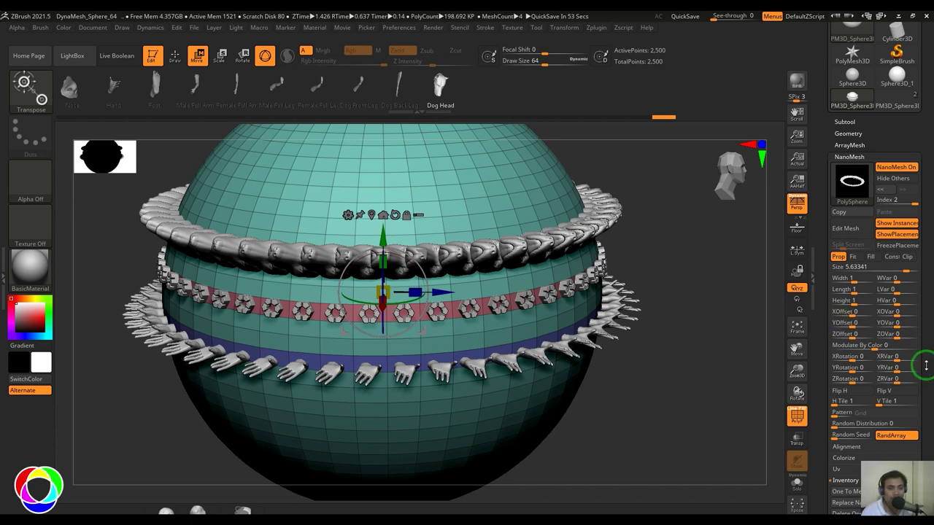
# Switch to the ZModeler brush and copy all of the sphere's NanoMeshes into it twice.
pyautogui.scroll(-4, 919, 351)
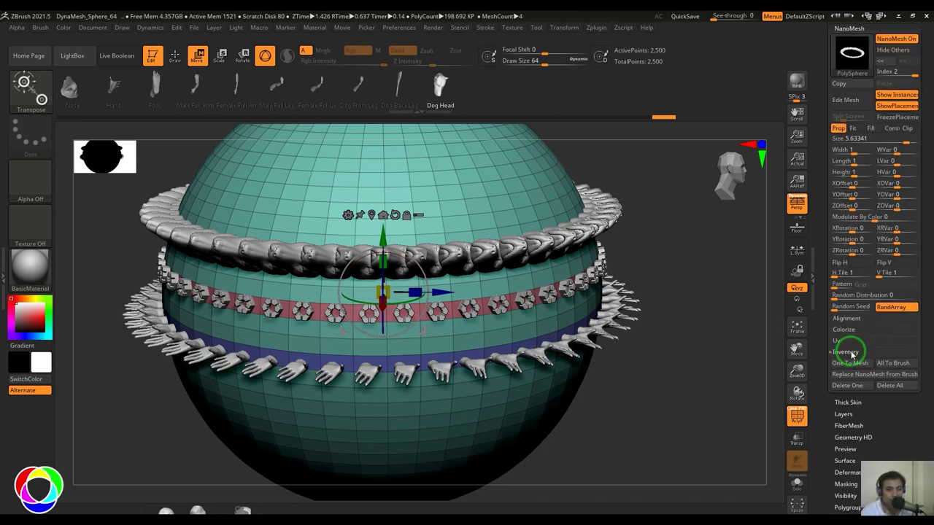
pyautogui.press('b')
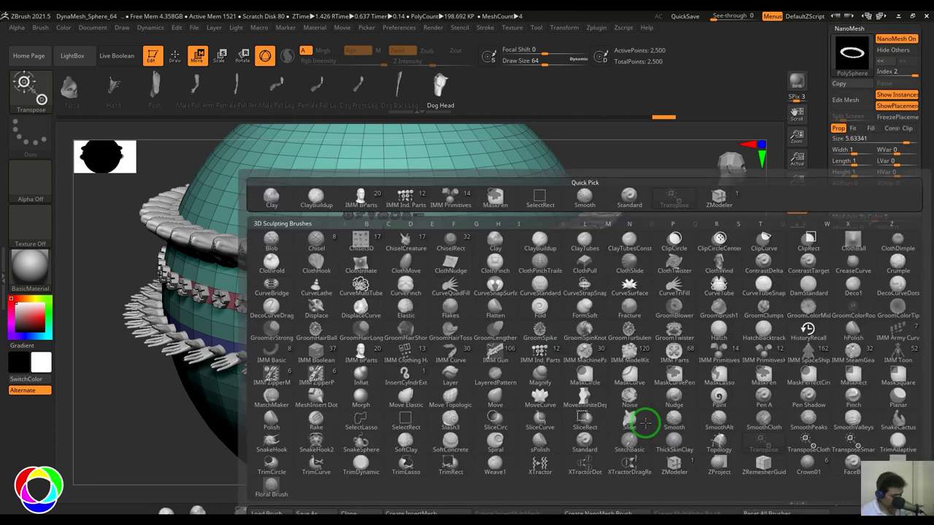
pyautogui.press('z')
pyautogui.press('m')
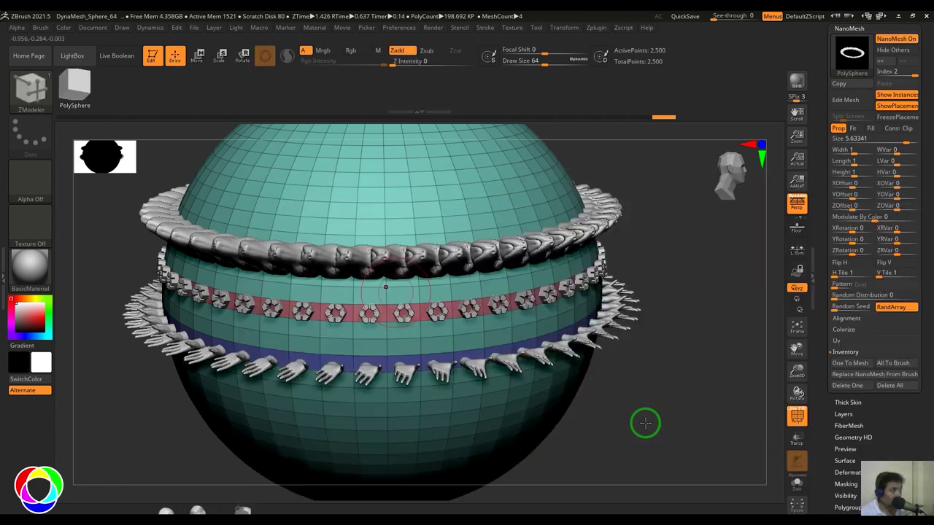
pyautogui.click(891, 364)
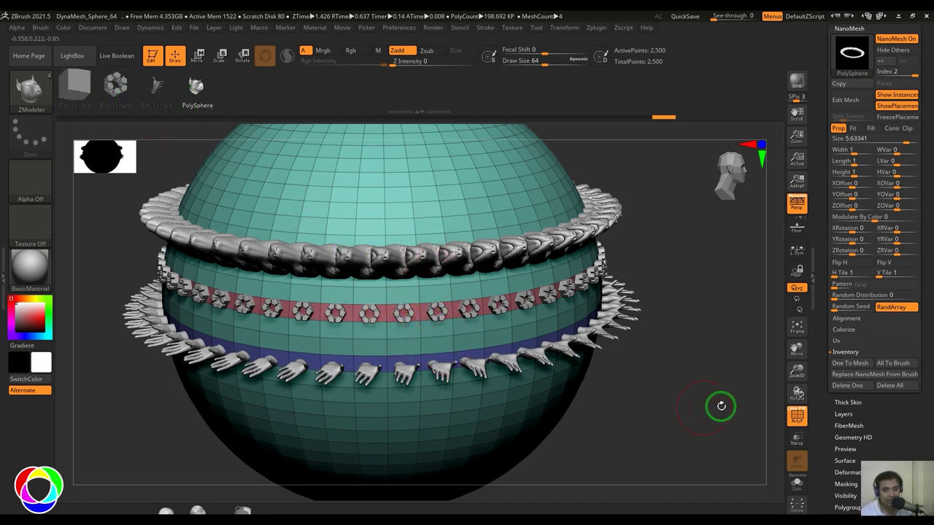
pyautogui.click(894, 363)
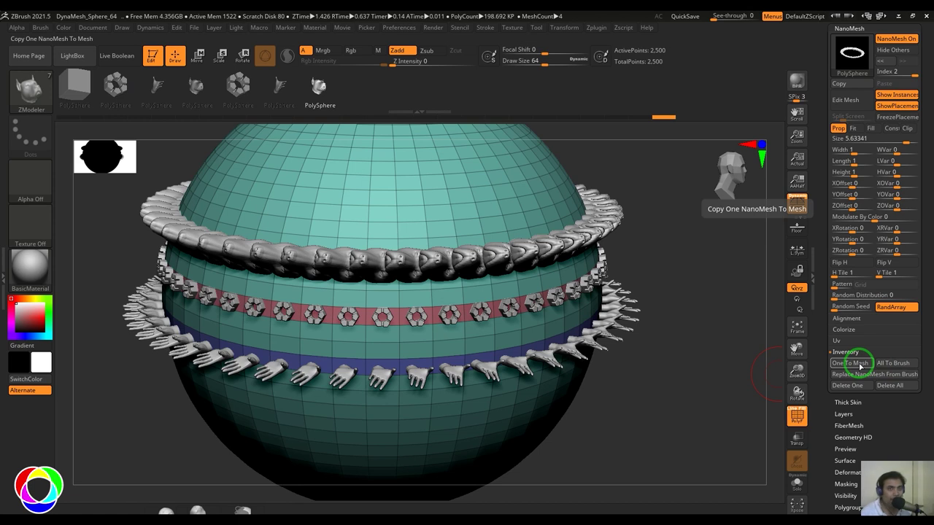
# Convert the dog head ring and the hexagonal ring to real geometry one at a time with One To Mesh.
pyautogui.moveTo(927, 101); pyautogui.dragTo(926, 148)
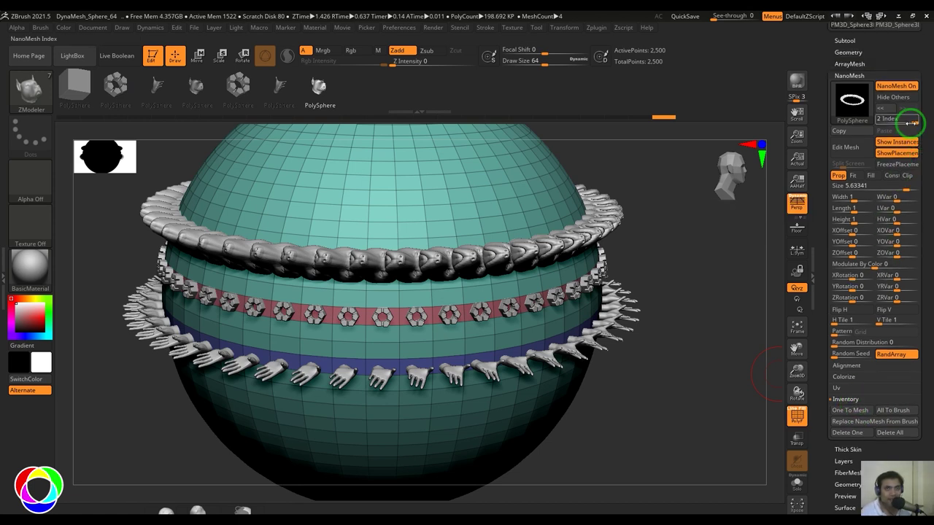
pyautogui.click(846, 410)
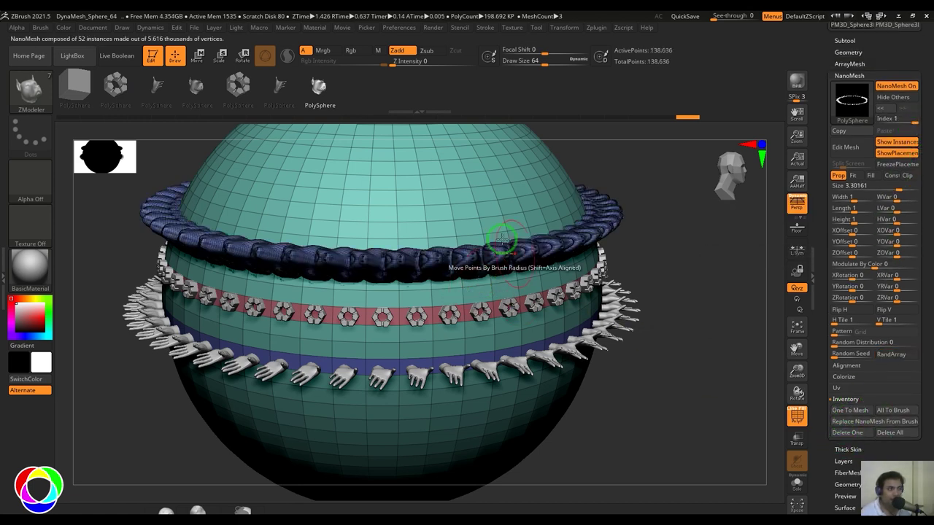
pyautogui.moveTo(681, 282)
pyautogui.mouseDown()
pyautogui.moveTo(687, 316)
pyautogui.moveTo(682, 288)
pyautogui.mouseUp()
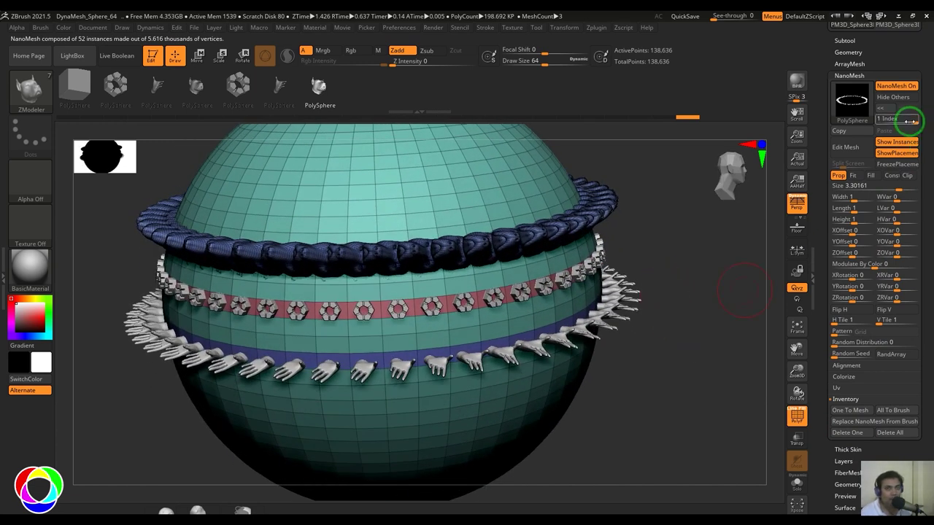
pyautogui.moveTo(910, 120); pyautogui.dragTo(885, 122)
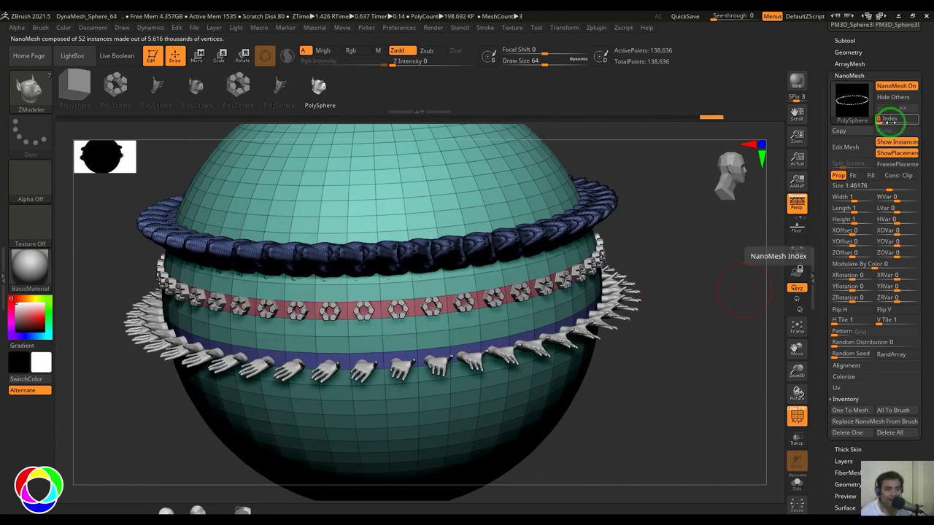
pyautogui.click(850, 408)
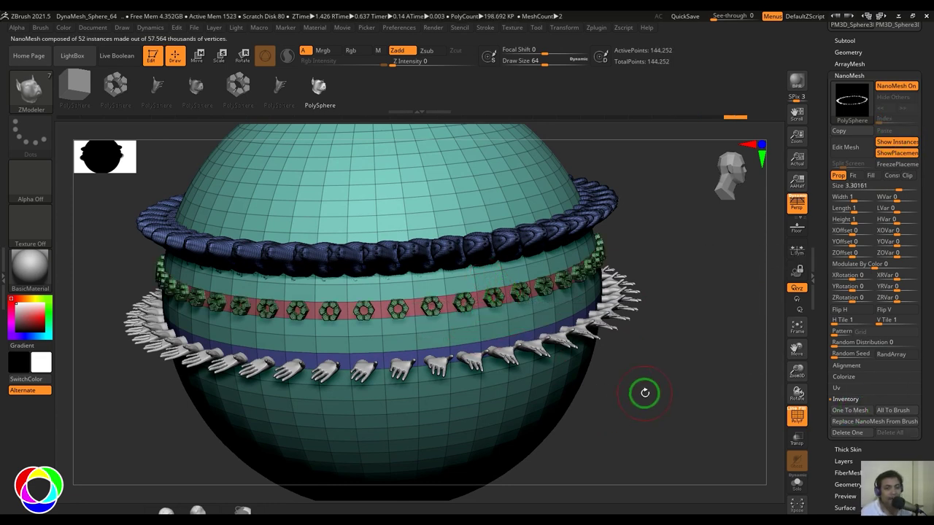
# Try Delete One on the selected NanoMesh and inspect the rings around the sphere.
pyautogui.click(849, 433)
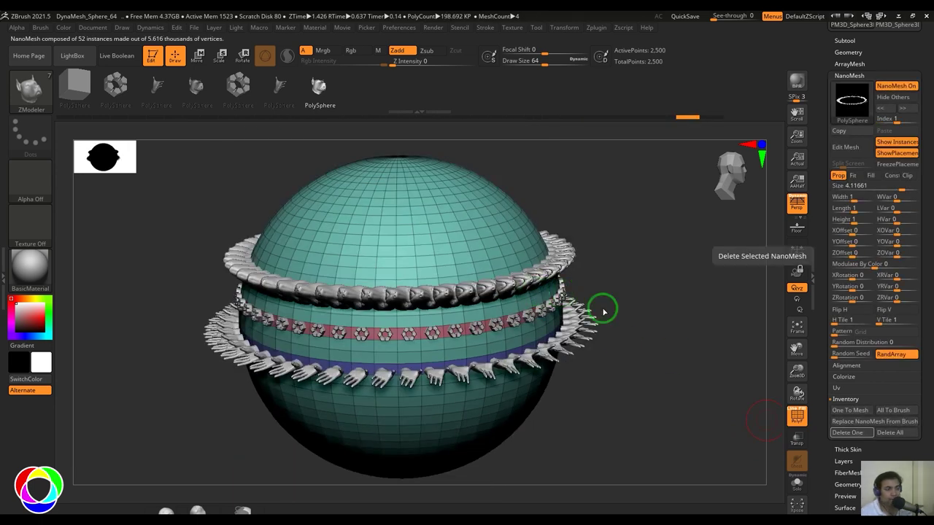
pyautogui.moveTo(603, 311); pyautogui.dragTo(686, 305)
pyautogui.keyDown('alt'); pyautogui.moveTo(686, 305); pyautogui.dragTo(695, 320); pyautogui.keyUp('alt')
# Set the hand NanoMesh's size to about 4.42 and replace the hands with the dog head from the brush.
pyautogui.click(845, 102)
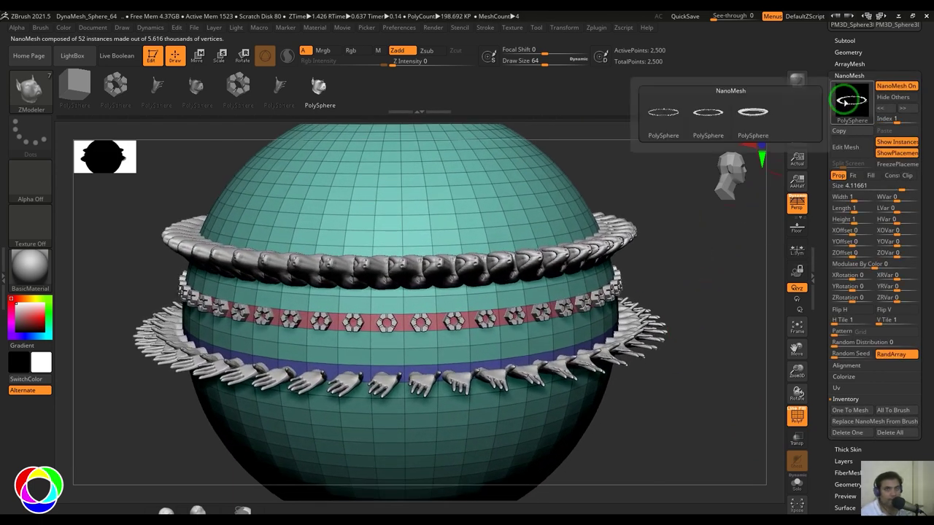
pyautogui.click(664, 113)
pyautogui.click(848, 102)
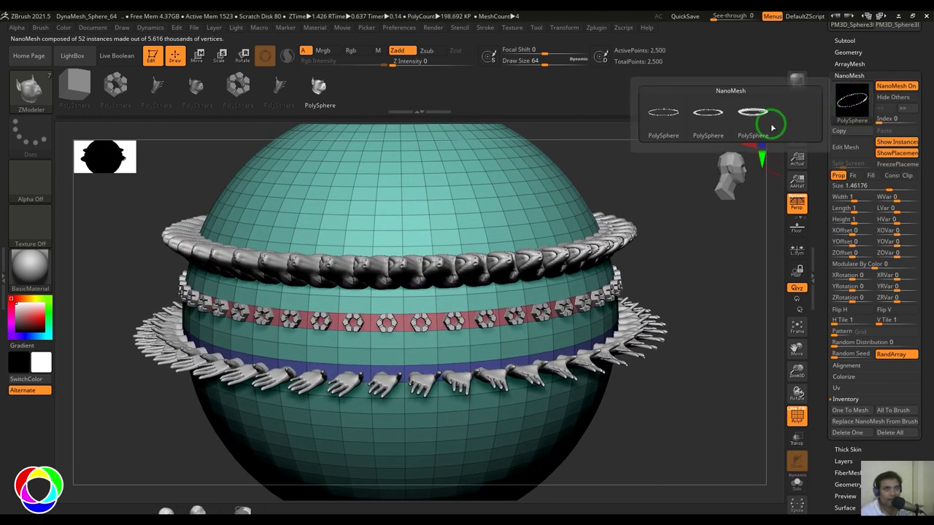
pyautogui.click(707, 113)
pyautogui.moveTo(876, 186); pyautogui.dragTo(898, 188)
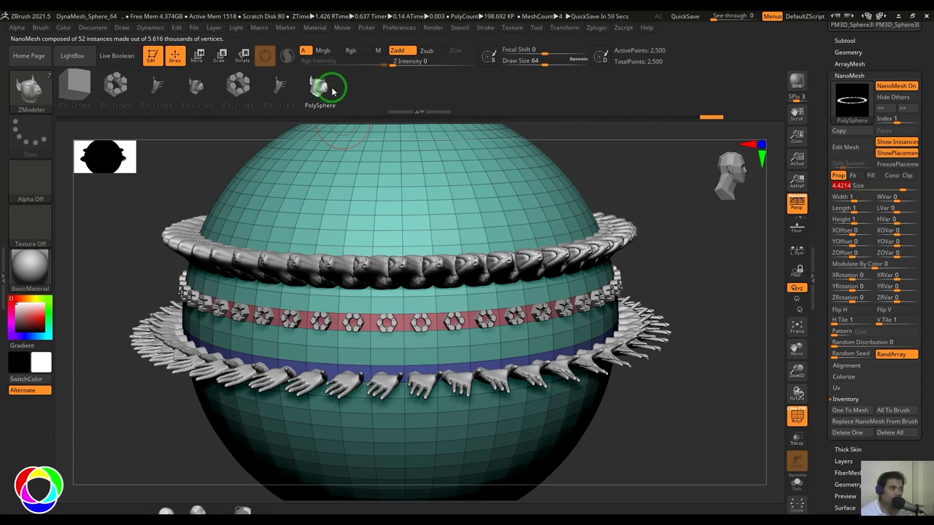
pyautogui.click(864, 423)
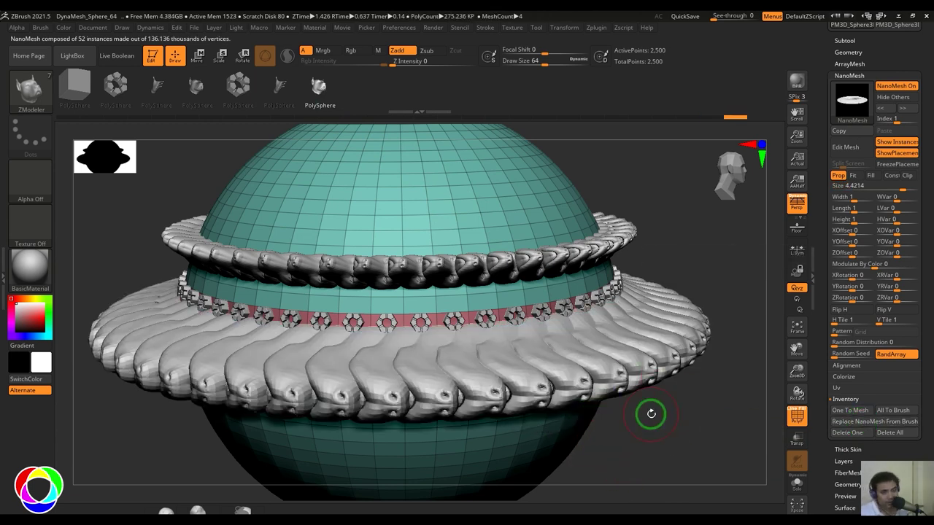
pyautogui.press('f')
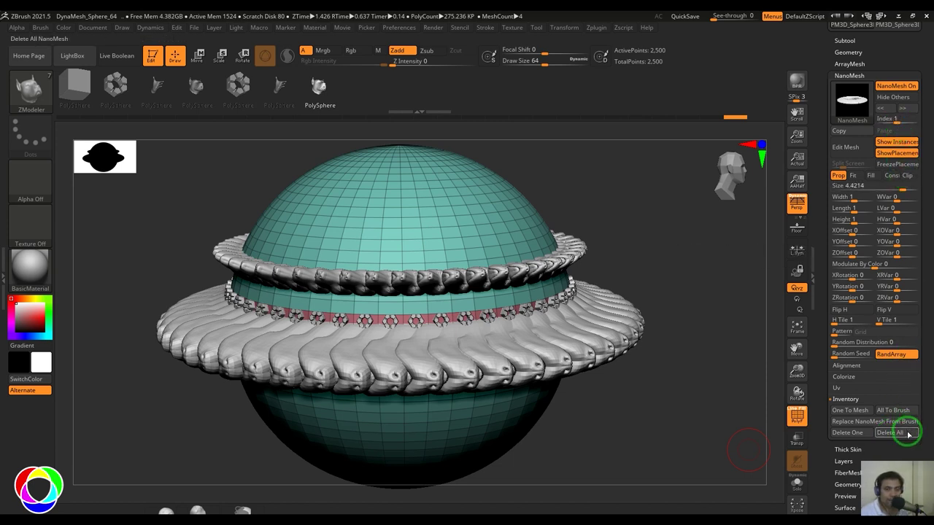
# Try Delete All on the sphere's NanoMeshes, then undo it.
pyautogui.click(908, 434)
pyautogui.keyDown('ctrl'); pyautogui.moveTo(647, 348); pyautogui.dragTo(664, 368, button='right'); pyautogui.keyUp('ctrl')
pyautogui.hotkey('ctrl', 'z')
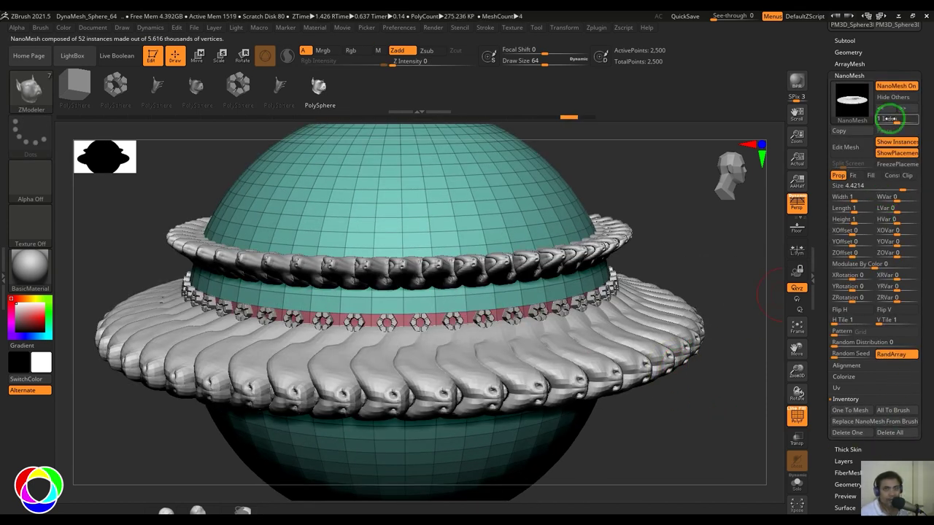
# Try Delete One on the large dog head ring around the lower part of the sphere, then undo the deletion.
pyautogui.click(847, 433)
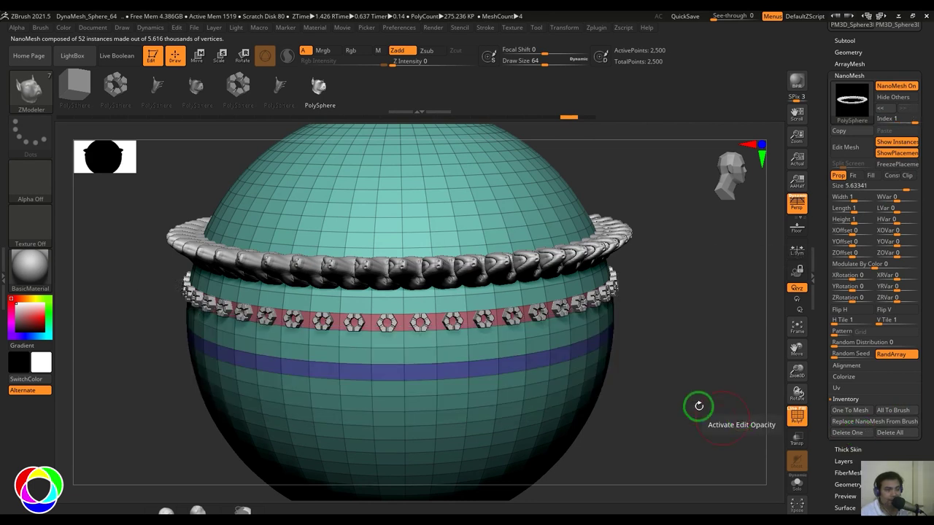
pyautogui.press('f')
pyautogui.press('ctrl')
pyautogui.hotkey('ctrl', 'z')
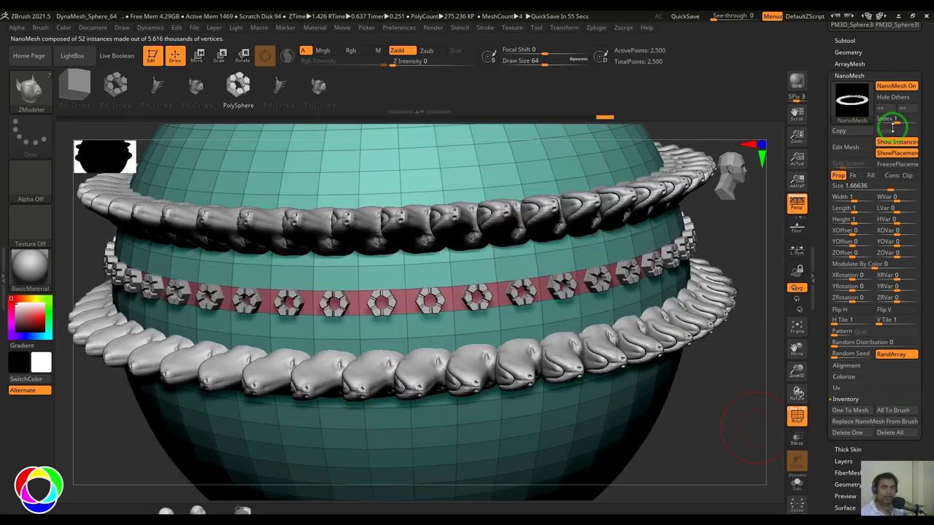
# Set the lower dog head ring's size to about 0.72 and insert the hexagonal NanoMesh along the same polyloop at size about 0.39.
pyautogui.moveTo(884, 188); pyautogui.dragTo(882, 188)
pyautogui.moveTo(711, 423)
pyautogui.mouseDown()
pyautogui.moveTo(723, 436)
pyautogui.moveTo(710, 409)
pyautogui.mouseUp()
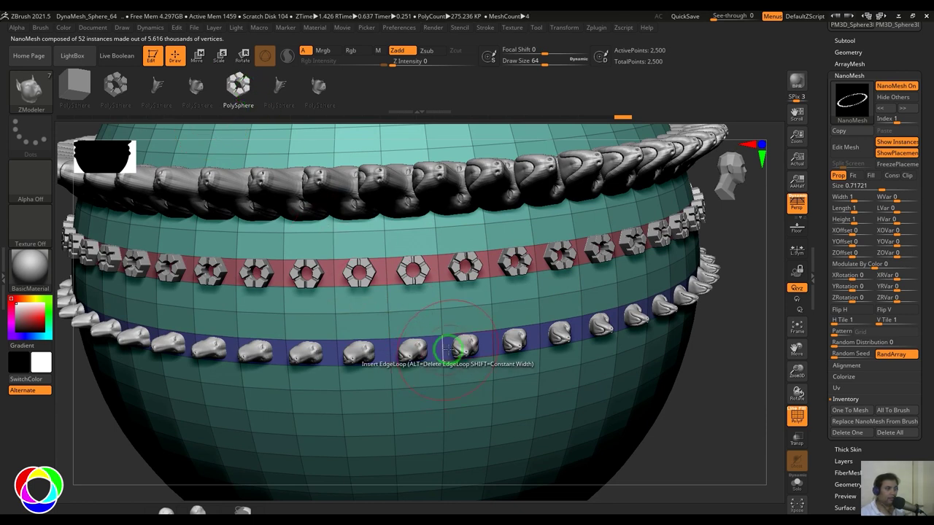
pyautogui.moveTo(472, 348); pyautogui.dragTo(543, 356)
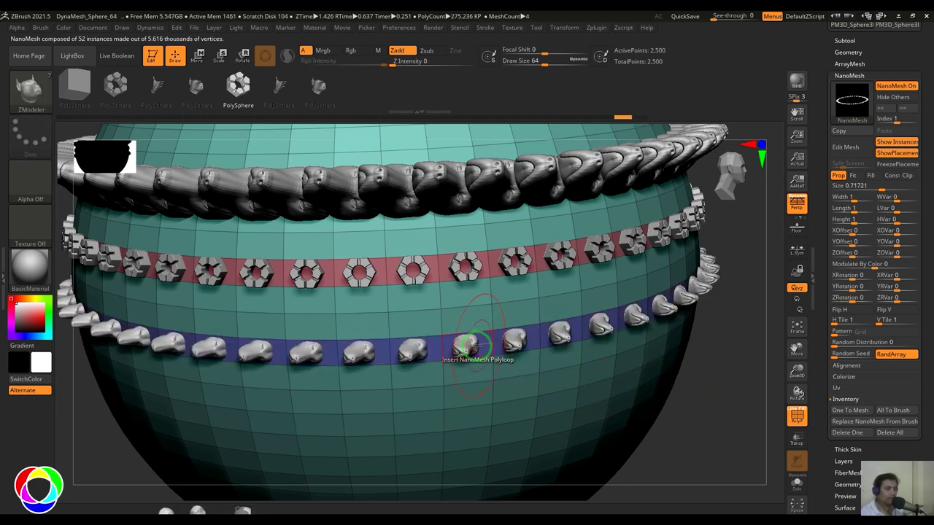
pyautogui.moveTo(472, 340); pyautogui.dragTo(540, 361)
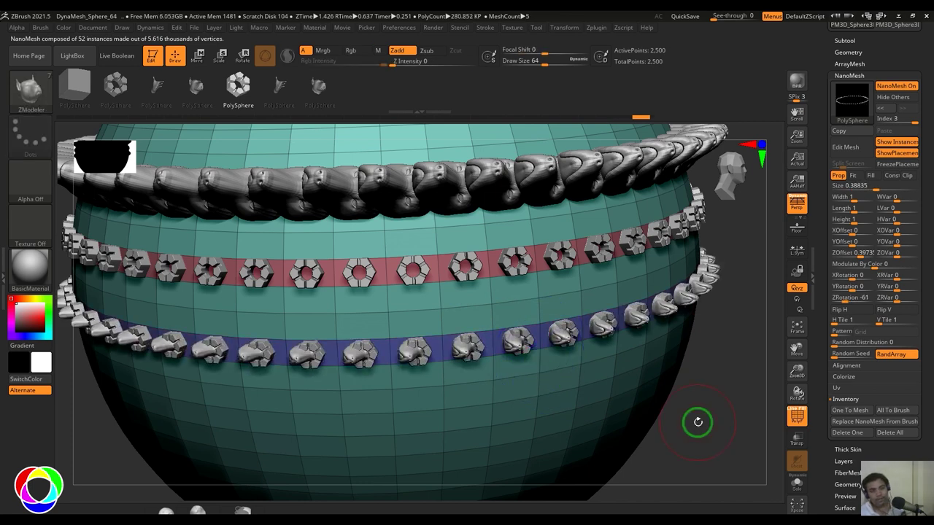